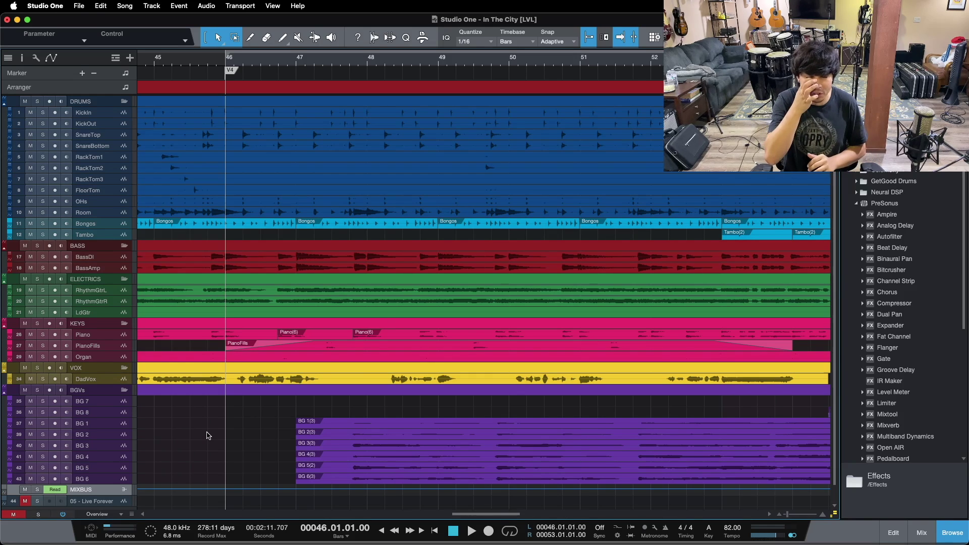
# Step: Show the mixer, look over the vocal, reverb and mix bus channels, and hide it again
pyautogui.press('/')
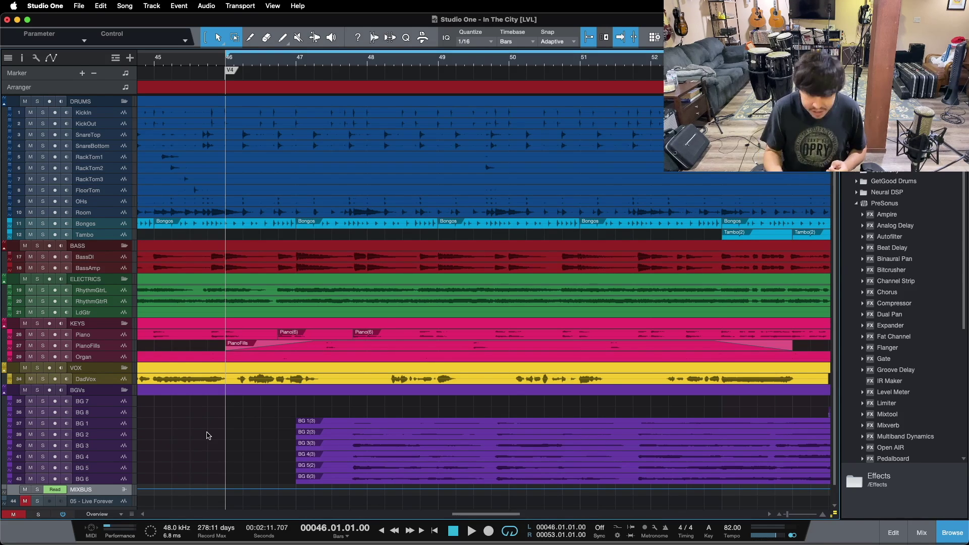
pyautogui.press('F3')
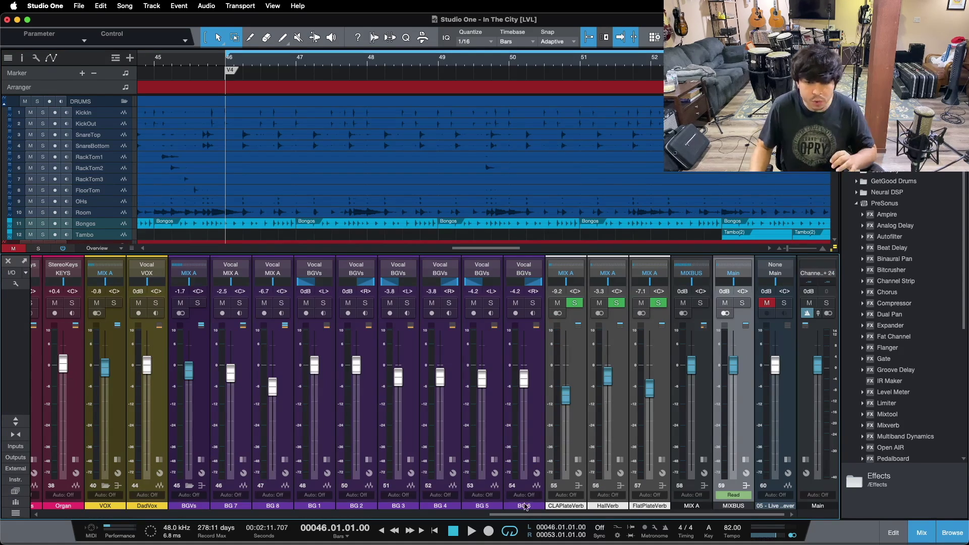
pyautogui.moveTo(543, 515); pyautogui.dragTo(581, 512)
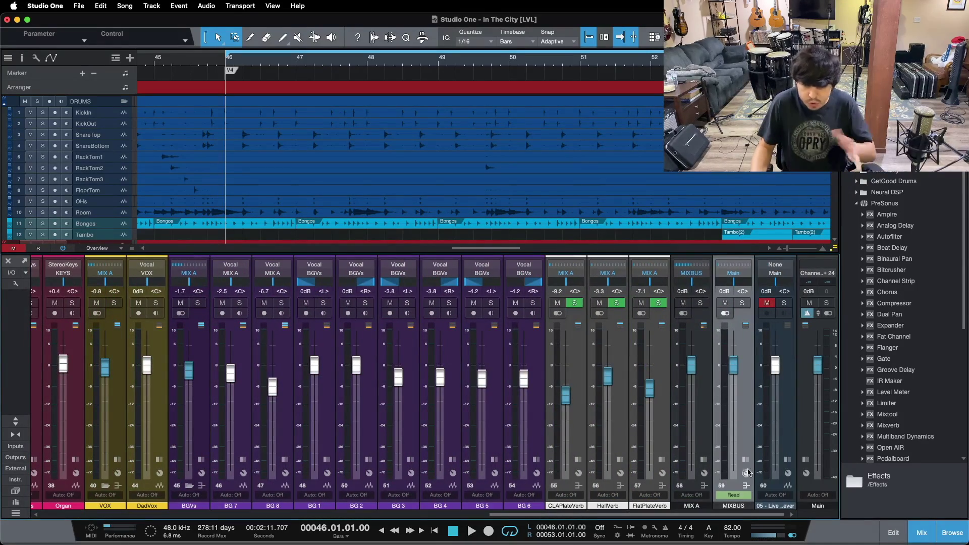
pyautogui.press('F3')
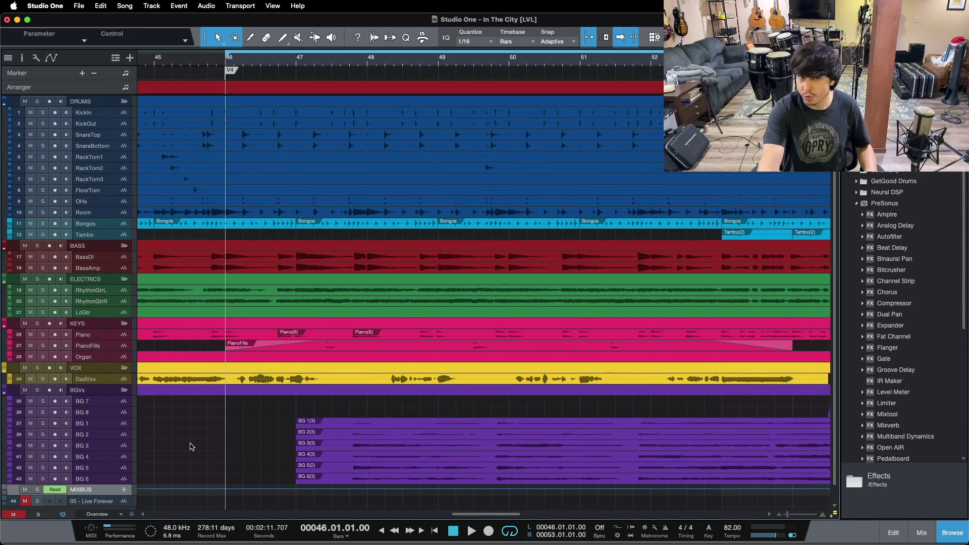
# Step: Play the full mix from the V4 marker at bar 46 into the chorus and stop near bar 57
pyautogui.press('space')
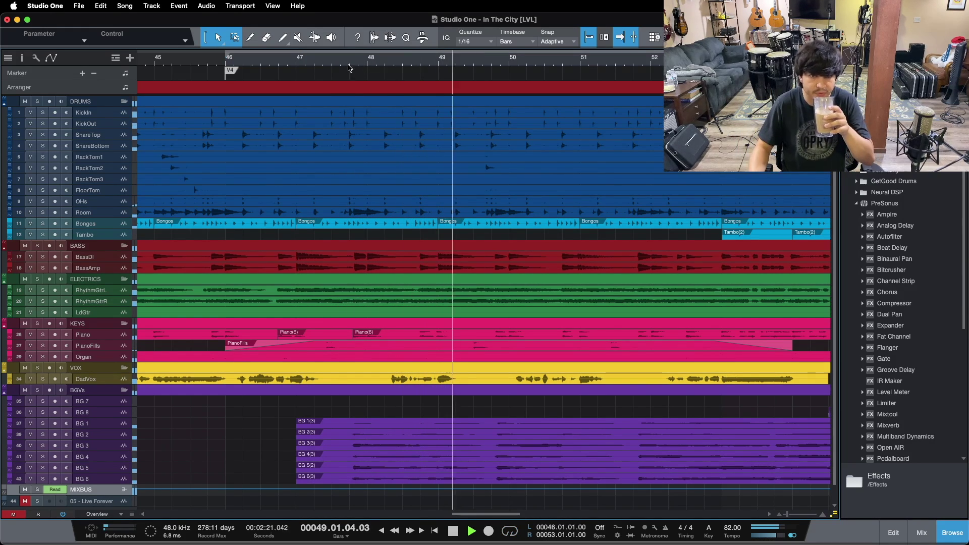
pyautogui.moveTo(364, 64); pyautogui.dragTo(299, 53)
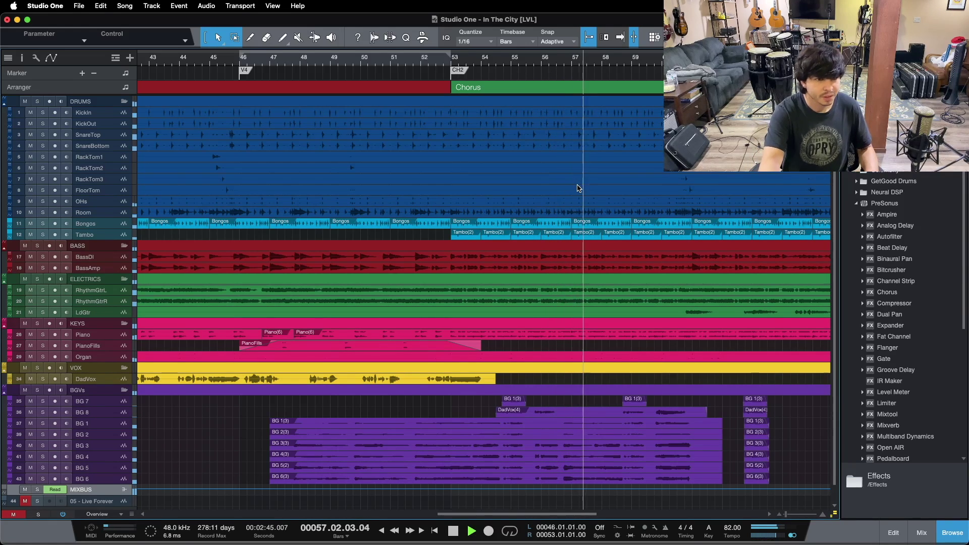
pyautogui.press('space')
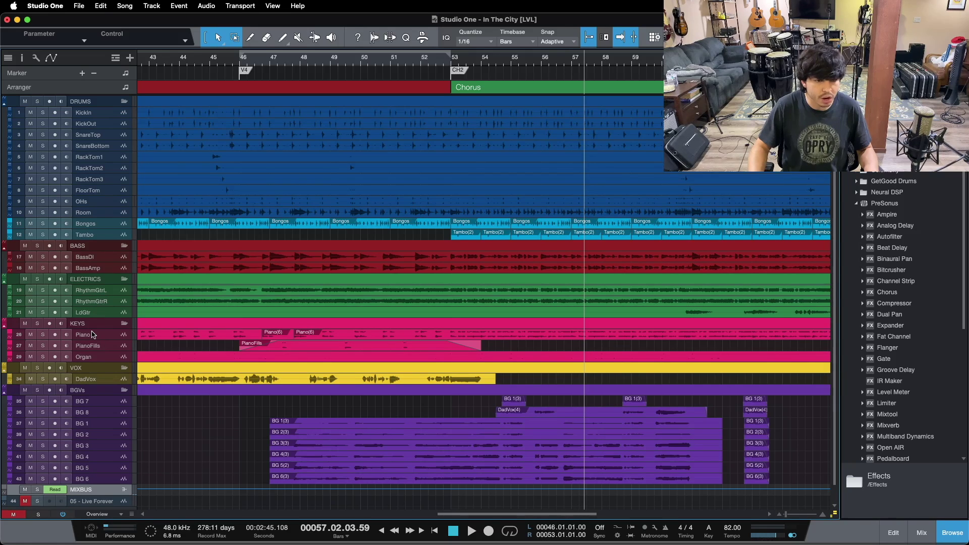
# Step: Select the DadVox track, return the playhead to bar 46, and turn on looping for bars 46 to 53
pyautogui.click(87, 378)
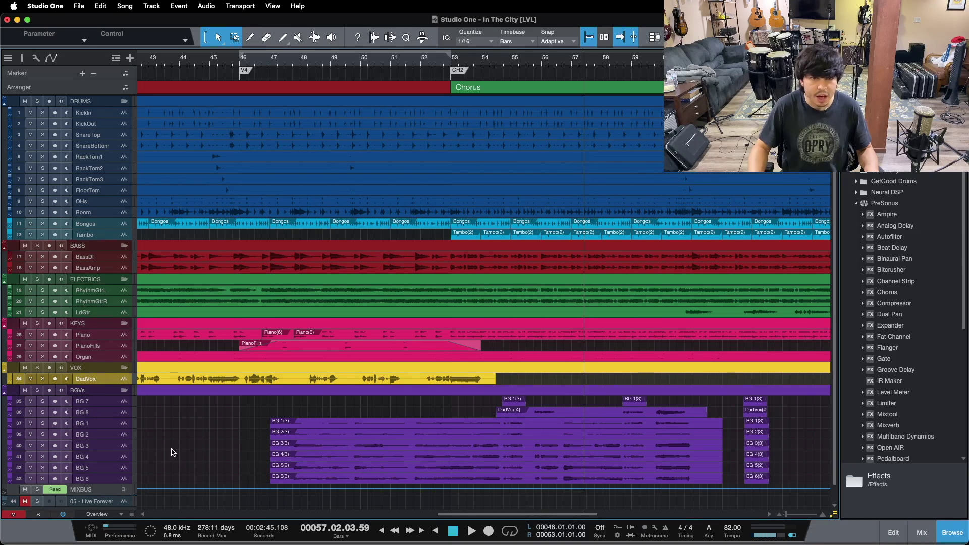
pyautogui.press('KP_1')
pyautogui.moveTo(340, 64); pyautogui.dragTo(468, 70)
pyautogui.press('KP_Divide')
# Step: In the mixer, mute the SnareLvl, TomsLvl, OHs, Room, BricastiClose, Bongos, Tambo and BASS channels
pyautogui.press('F3')
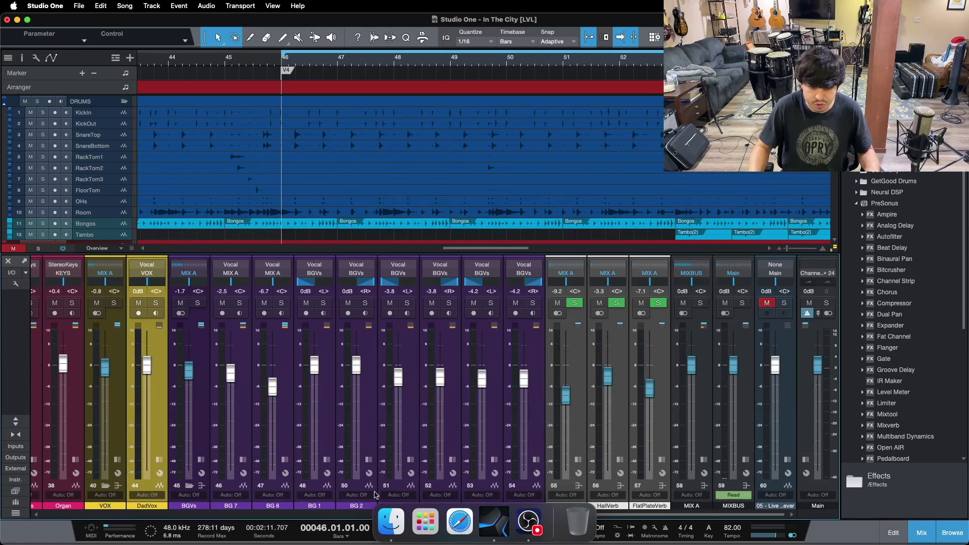
pyautogui.moveTo(607, 514); pyautogui.dragTo(72, 525)
pyautogui.click(186, 302)
pyautogui.click(186, 302)
pyautogui.click(294, 303)
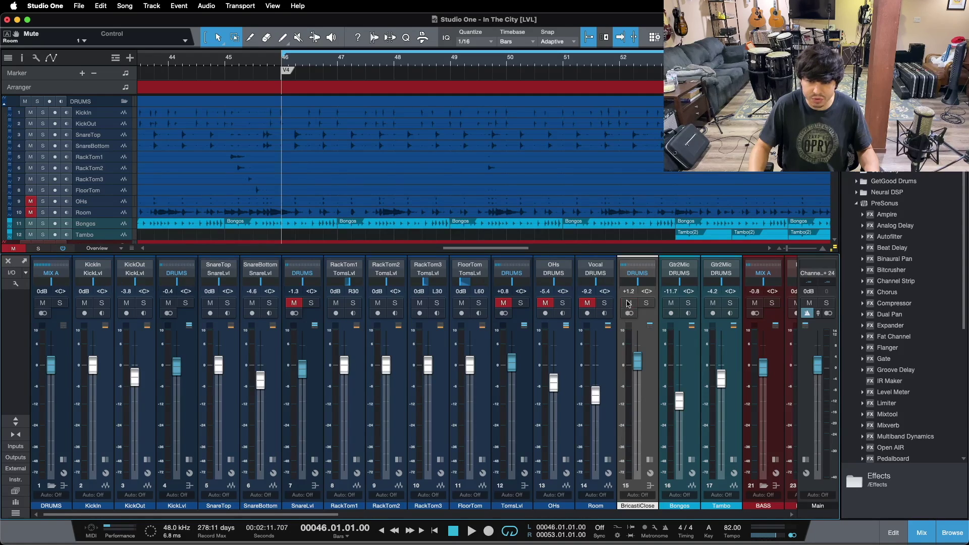
pyautogui.click(670, 303)
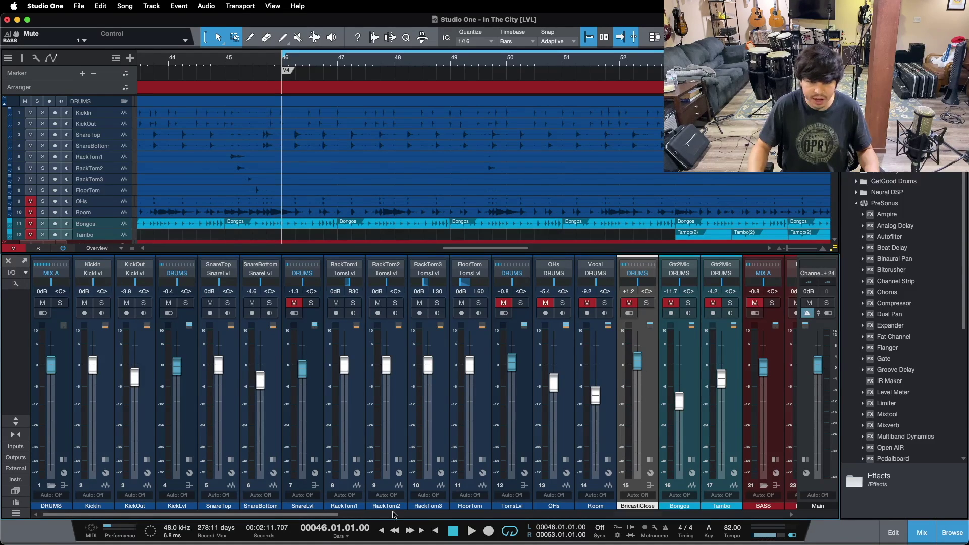
# Step: Mute the RhythmGtrLvl, LdGtr, Piano, PianoFills, Organ, VOX and BGVs channels so only the kick remains to be heard
pyautogui.hscroll(10, 518, 489)
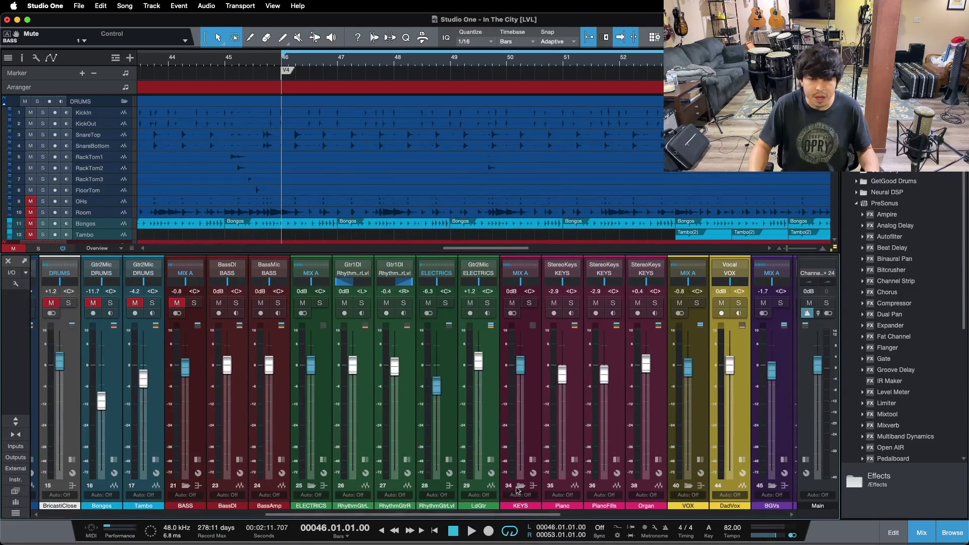
pyautogui.click(428, 302)
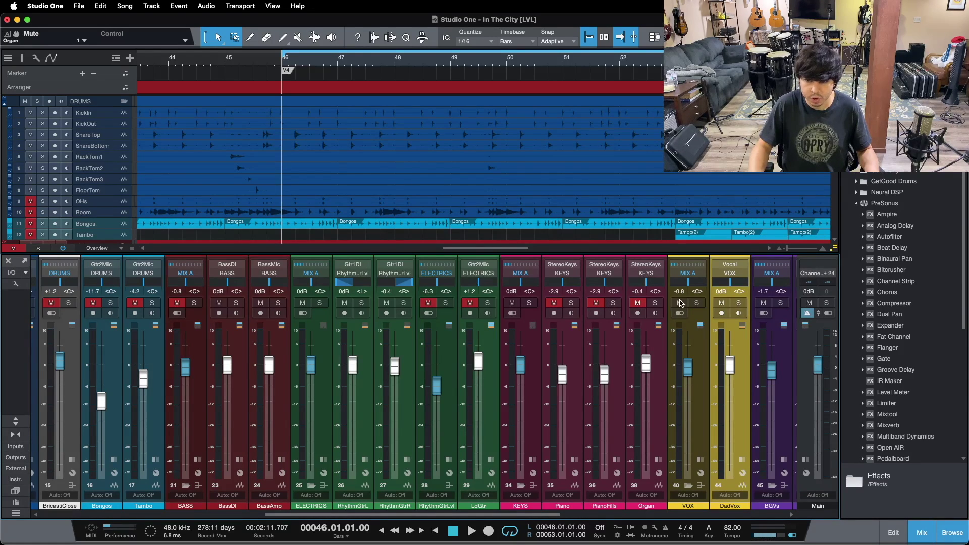
pyautogui.click(766, 303)
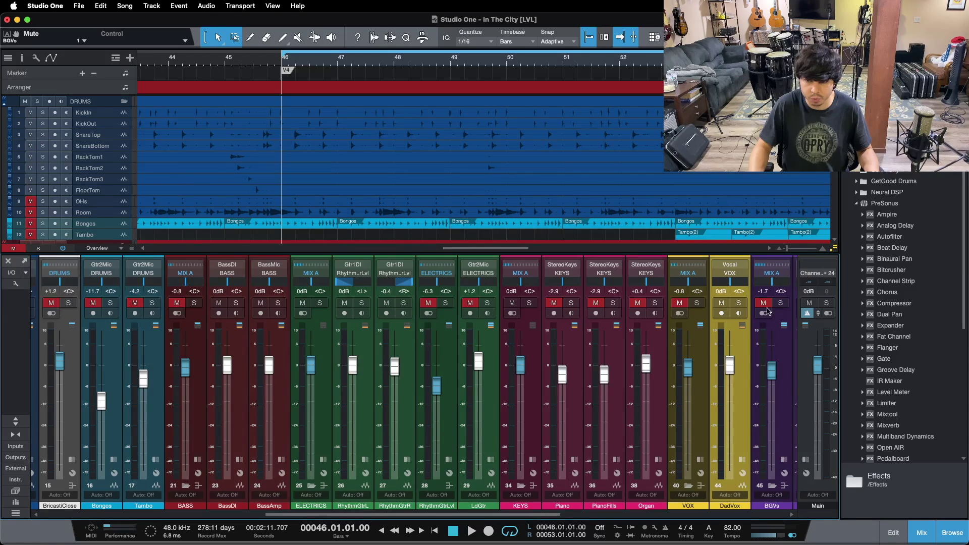
# Step: Expand the KickLvl channel to reveal its inserts and start playback of the isolated kick
pyautogui.hscroll(-10, 639, 507)
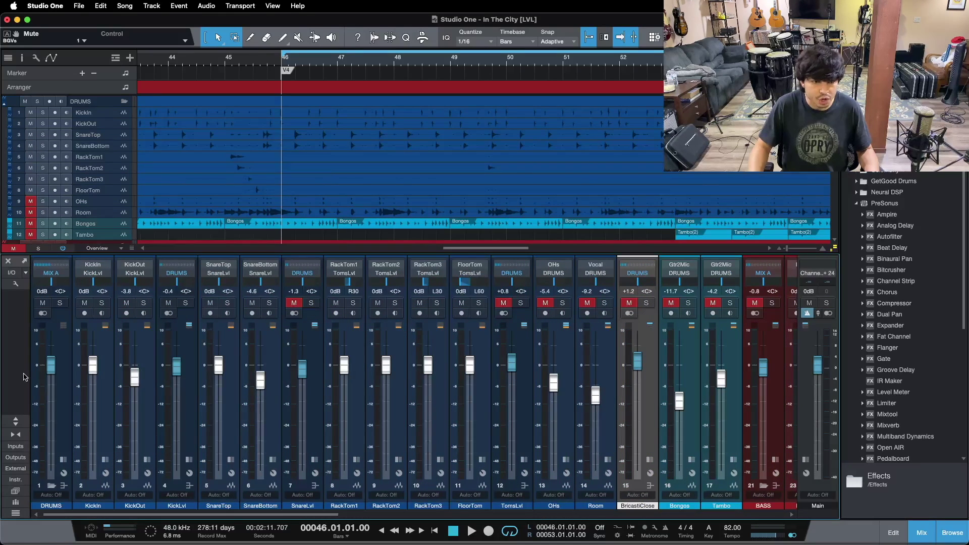
pyautogui.click(190, 460)
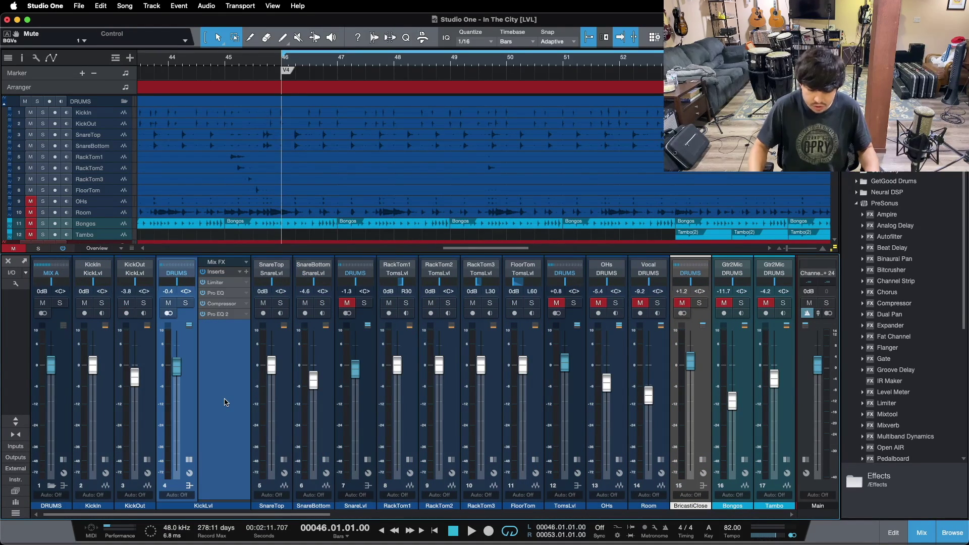
pyautogui.press('space')
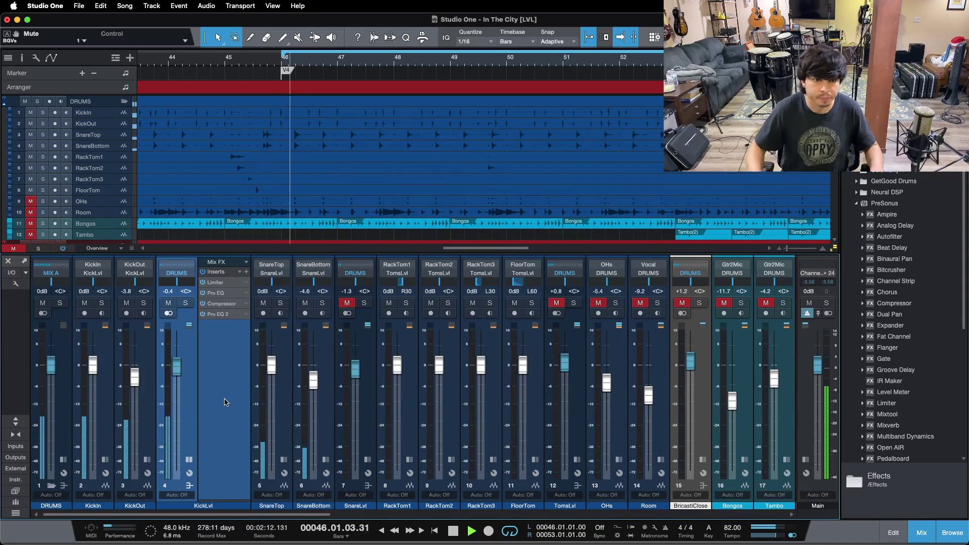
# Step: Set the arrangement's track height to Medium, enlarge the kick waveforms, and stop playback
pyautogui.click(107, 248)
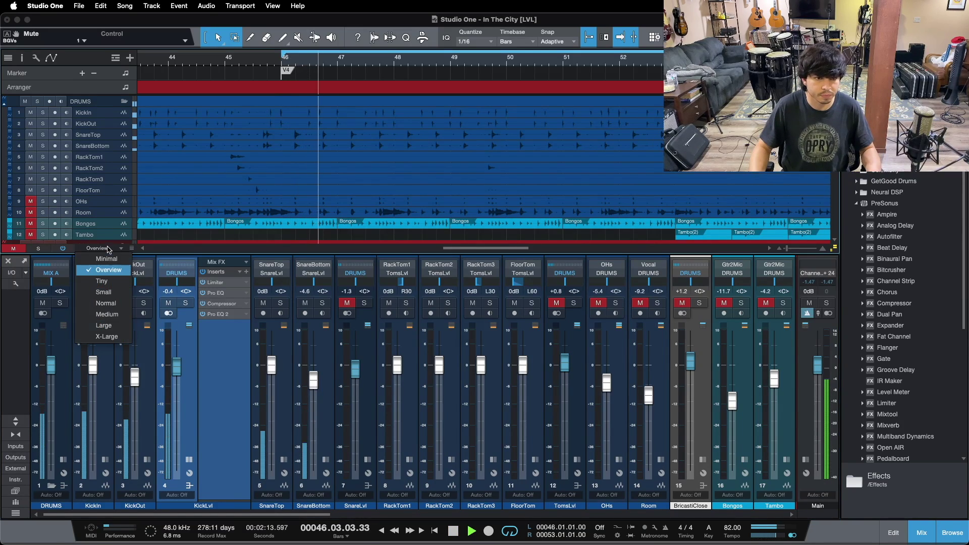
pyautogui.click(107, 314)
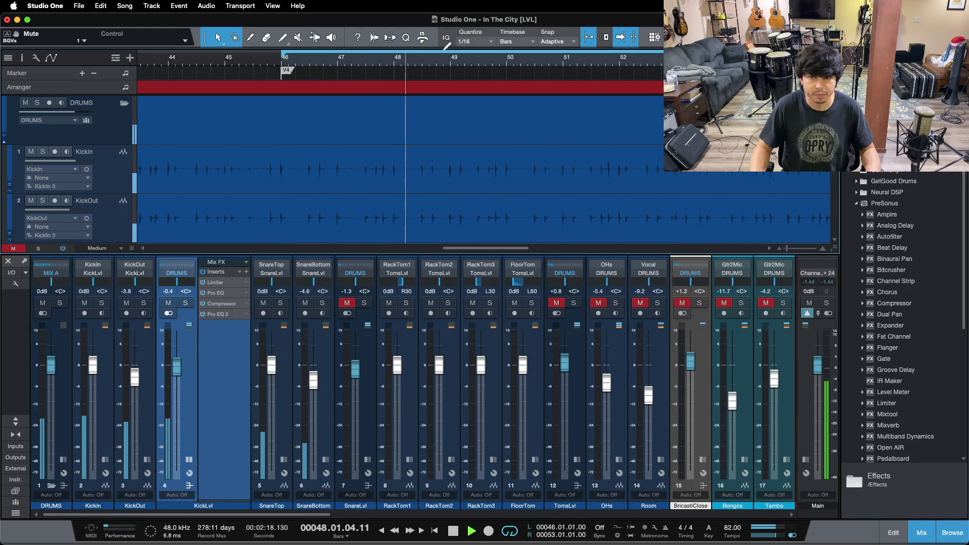
pyautogui.scroll(3, 462, 71)
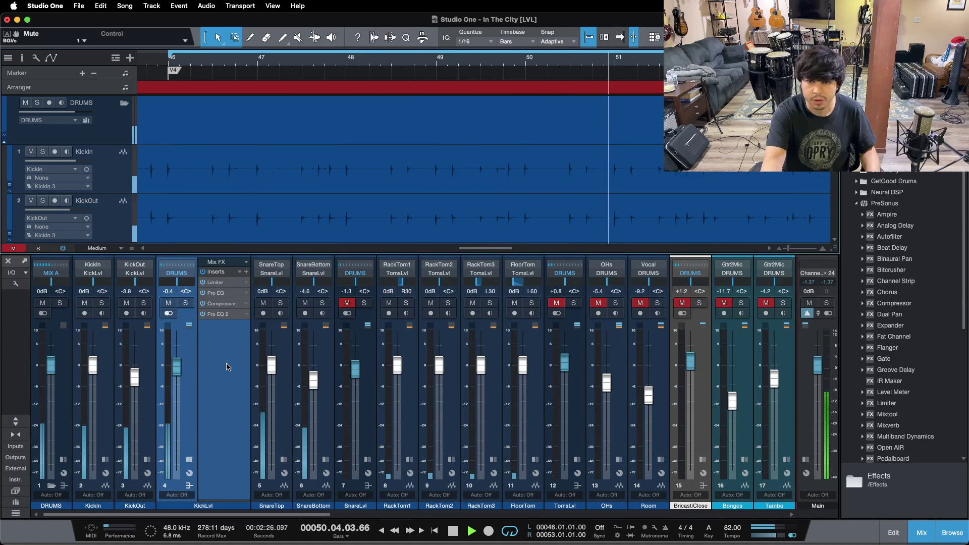
pyautogui.press('space')
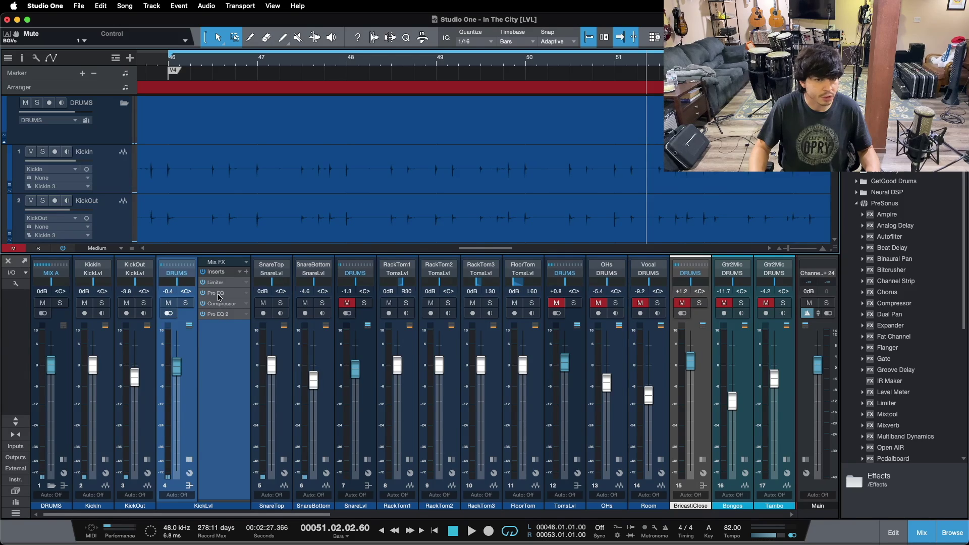
# Step: Open the Pro EQ on the KickLvl channel and deactivate the channel's Compressor and Pro EQ 2 inserts
pyautogui.click(217, 293)
pyautogui.moveTo(552, 195)
pyautogui.mouseDown()
pyautogui.moveTo(559, 183)
pyautogui.moveTo(537, 189)
pyautogui.mouseUp()
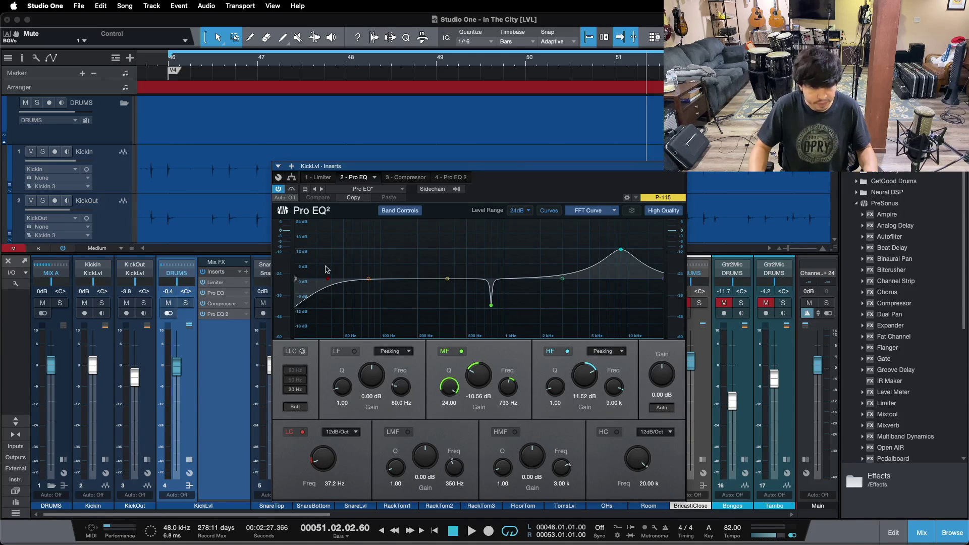
pyautogui.click(202, 314)
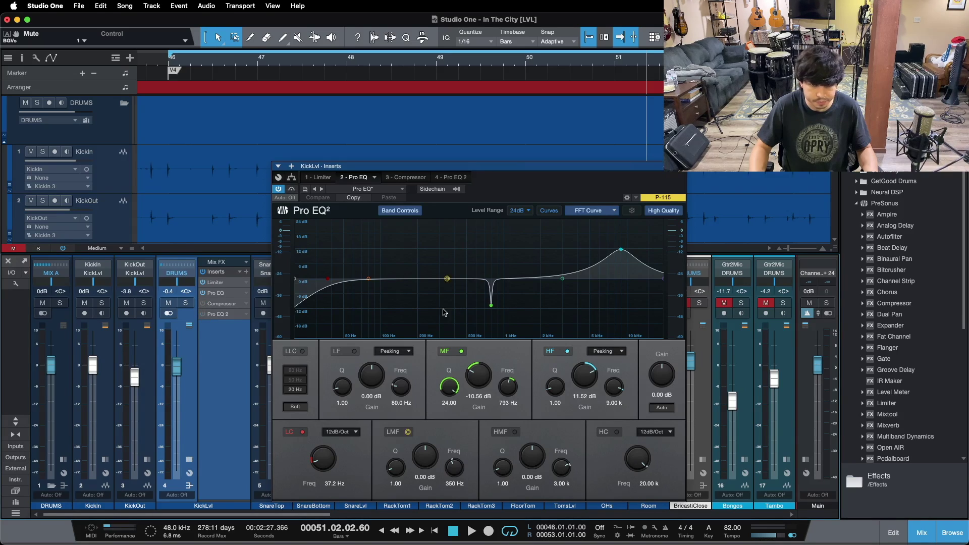
# Step: Switch off the MF and HF bands in KickLvl's Pro EQ, leaving only the low cut active
pyautogui.click(461, 351)
pyautogui.click(556, 353)
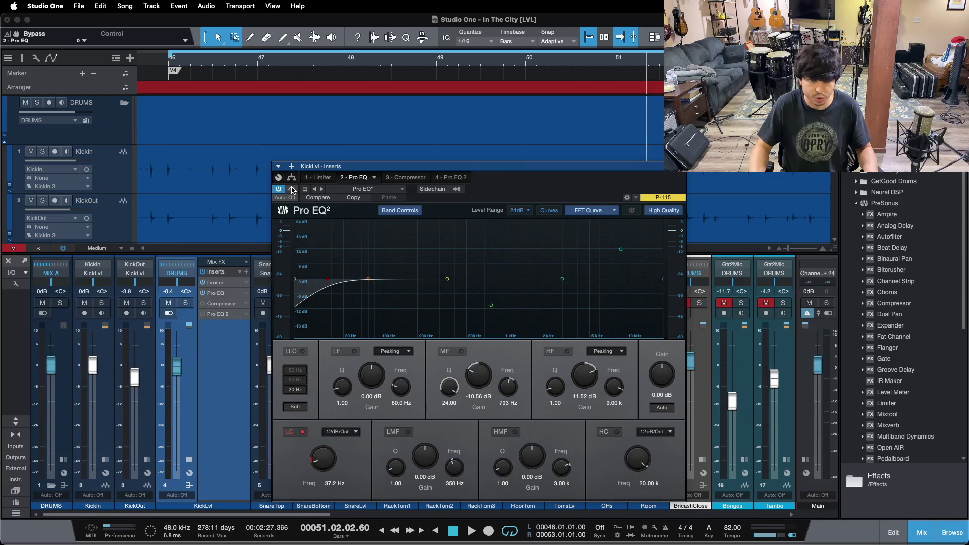
# Step: Play the kick from bar 46 while toggling the Pro EQ bypass to compare the sound with and without the low cut
pyautogui.press('space')
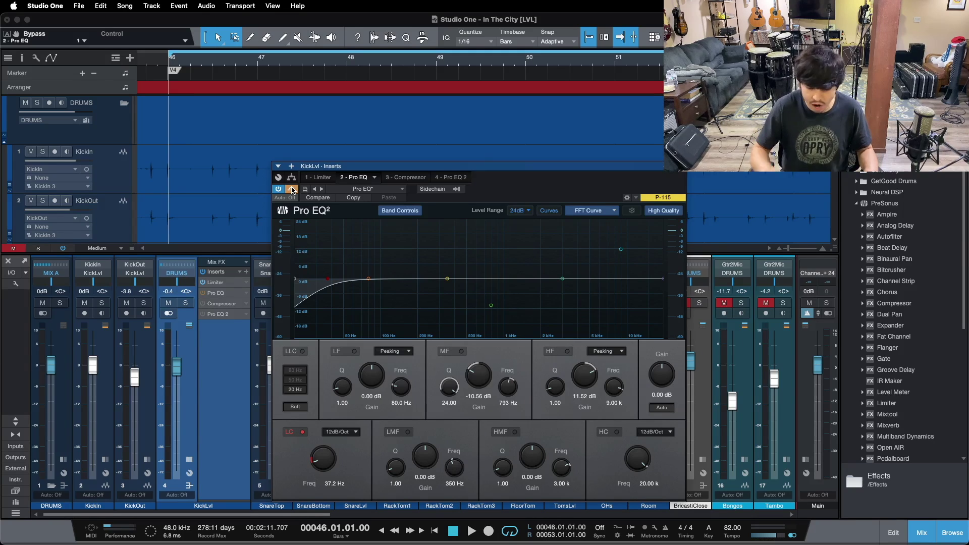
pyautogui.press('space')
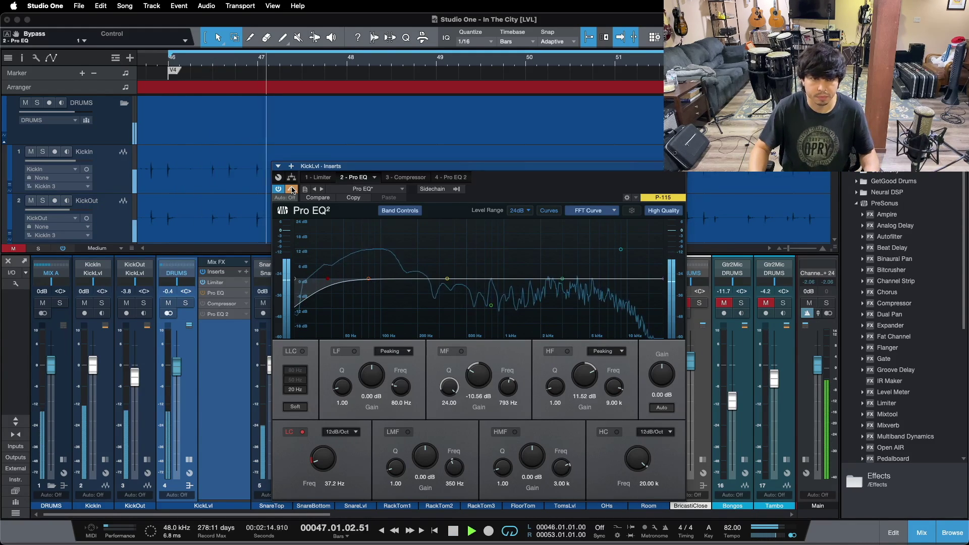
pyautogui.click(292, 190)
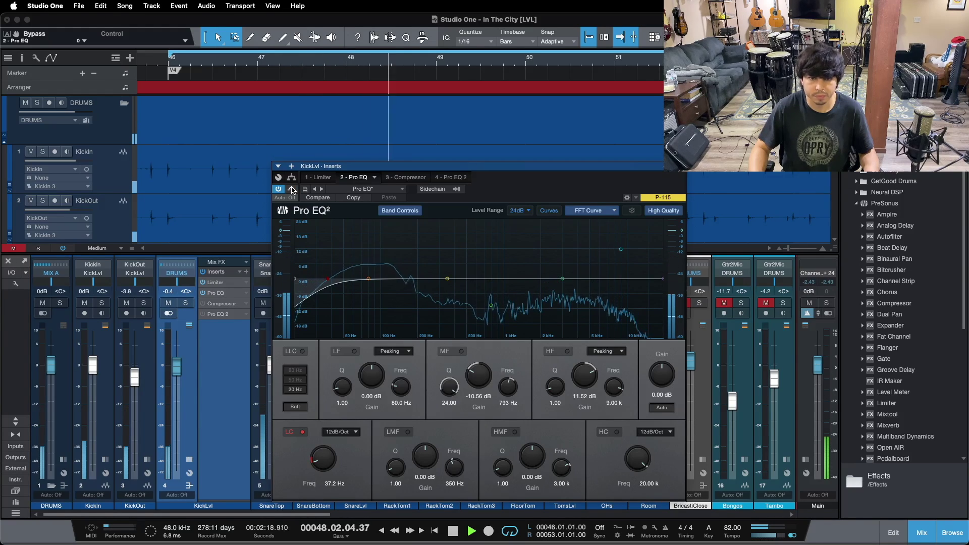
pyautogui.click(291, 189)
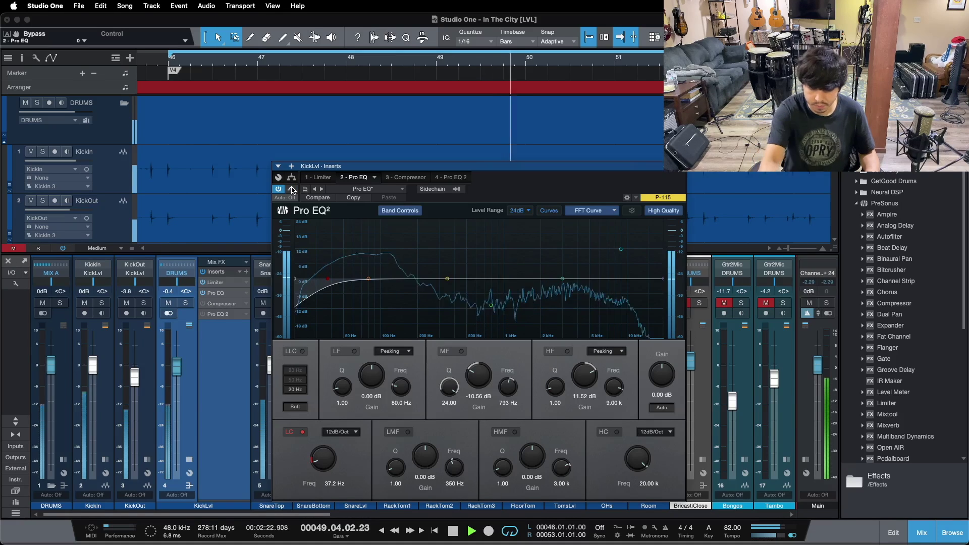
pyautogui.click(291, 189)
pyautogui.press('space')
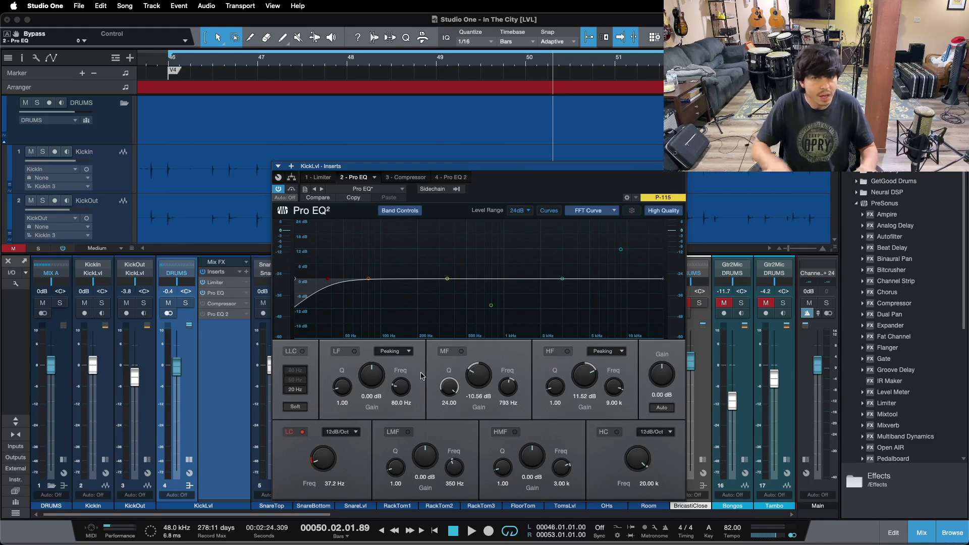
# Step: Play the kick from bar 46 and switch on the Pro EQ's MF band to hear its narrow 793 Hz cut
pyautogui.click(461, 352)
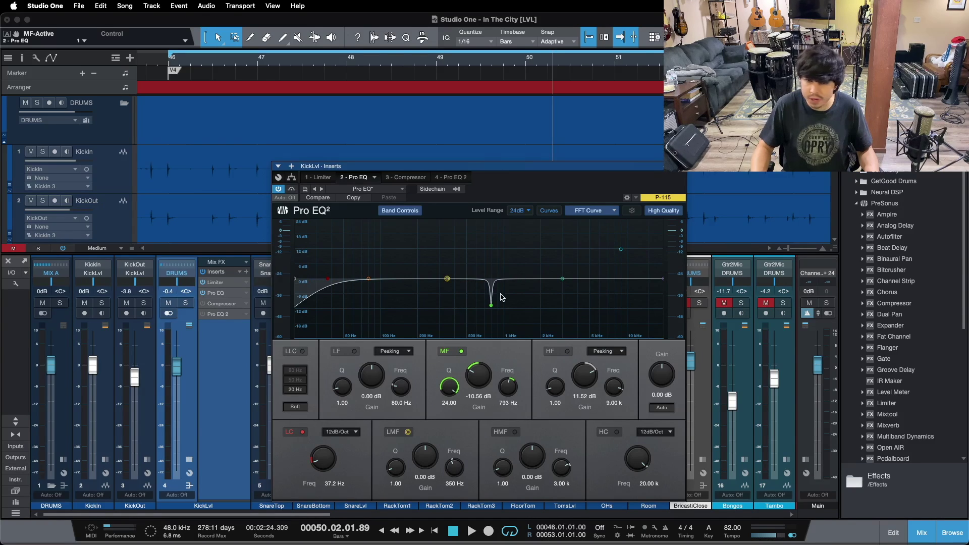
pyautogui.press('space')
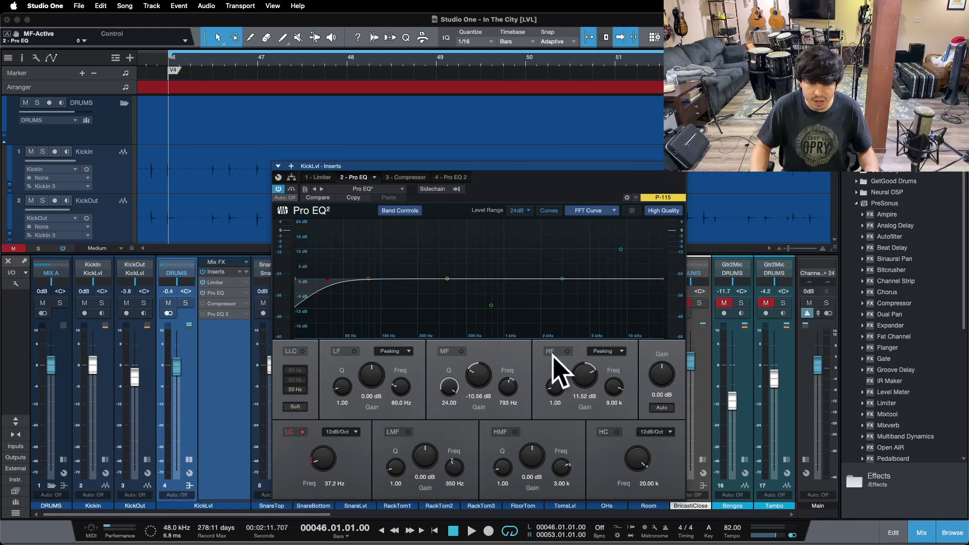
pyautogui.press('space')
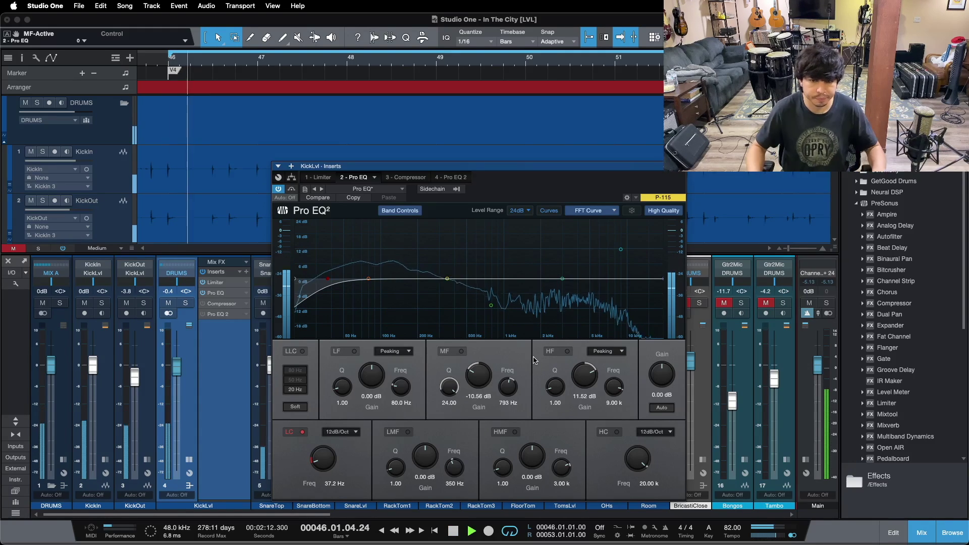
pyautogui.click(456, 352)
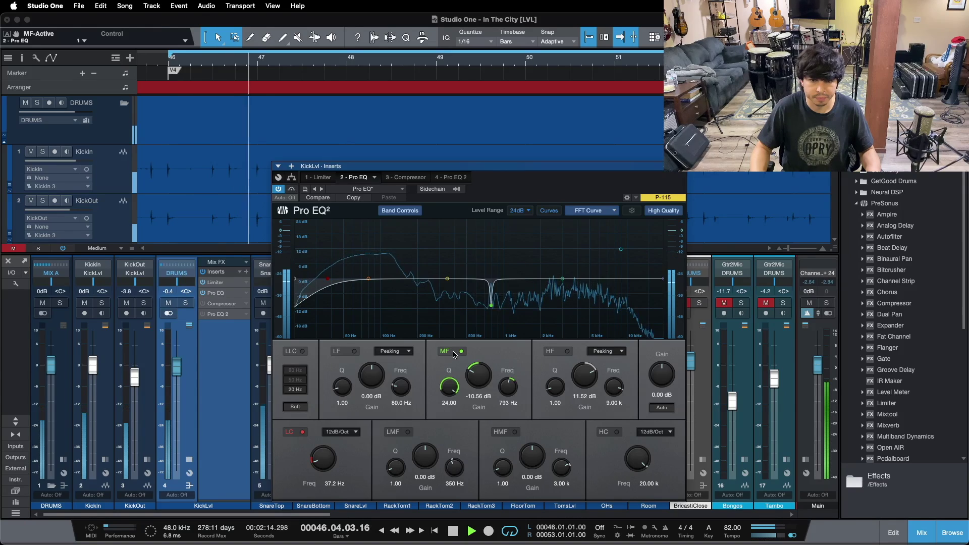
# Step: Try boosting the MF band's gain to 16.32 dB to hear the 793 Hz resonance, and undo the boost
pyautogui.moveTo(473, 374); pyautogui.dragTo(474, 293)
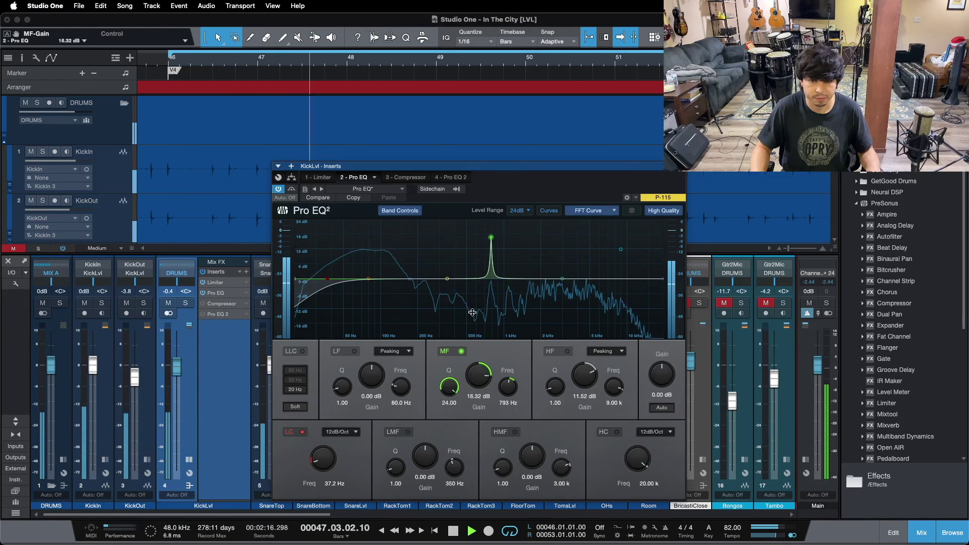
pyautogui.press('super+z')
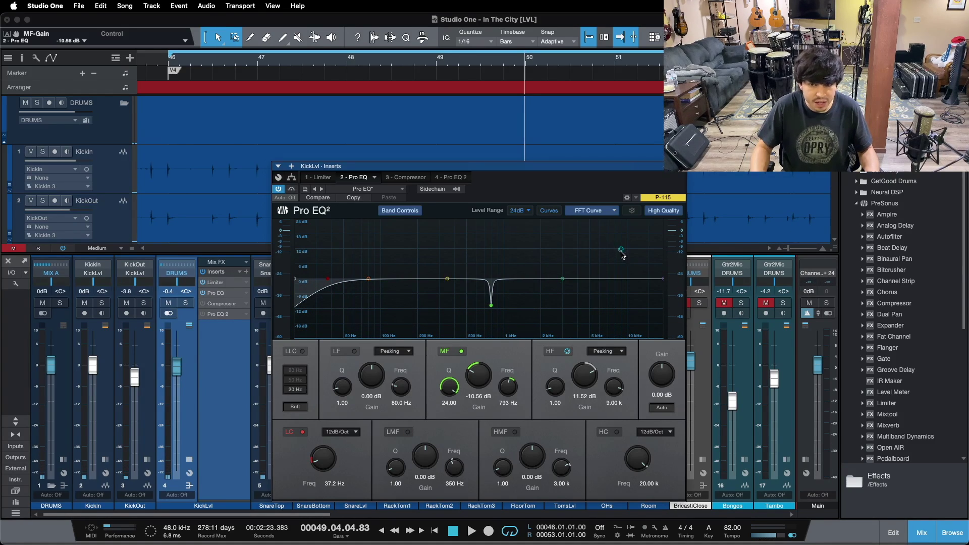
# Step: Activate the KickLvl Compressor and, during playback, switch on the Pro EQ's HF band to hear its 11.52 dB boost at 9 kHz
pyautogui.click(201, 305)
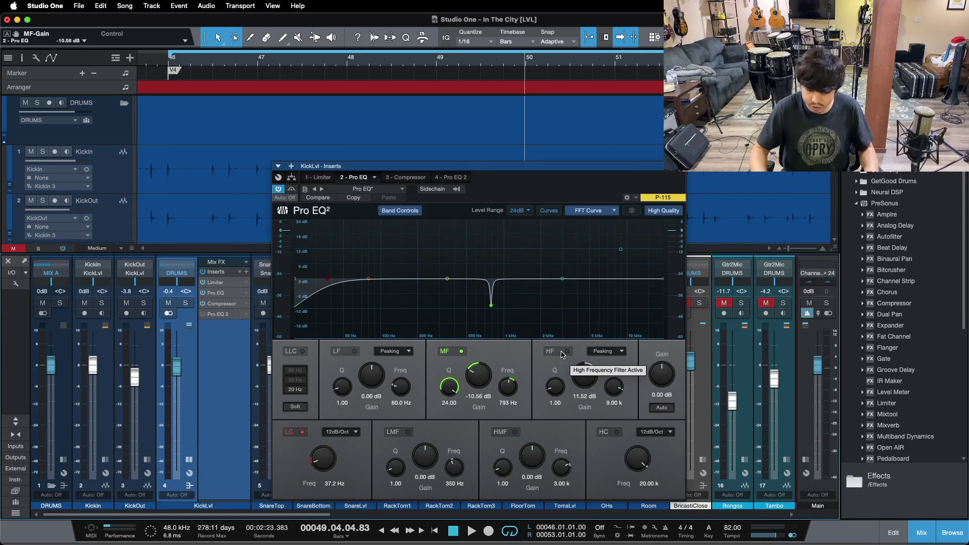
pyautogui.press('space')
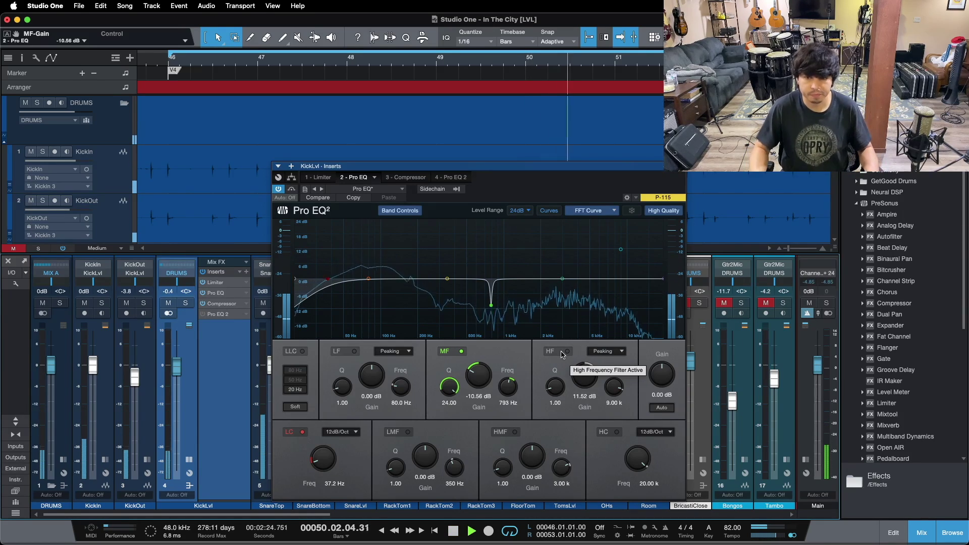
pyautogui.click(563, 353)
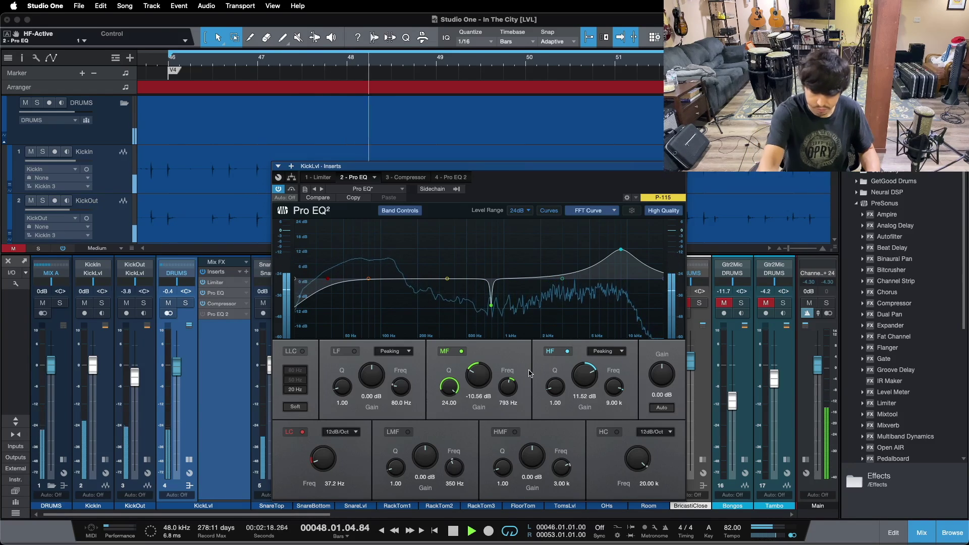
pyautogui.press('space')
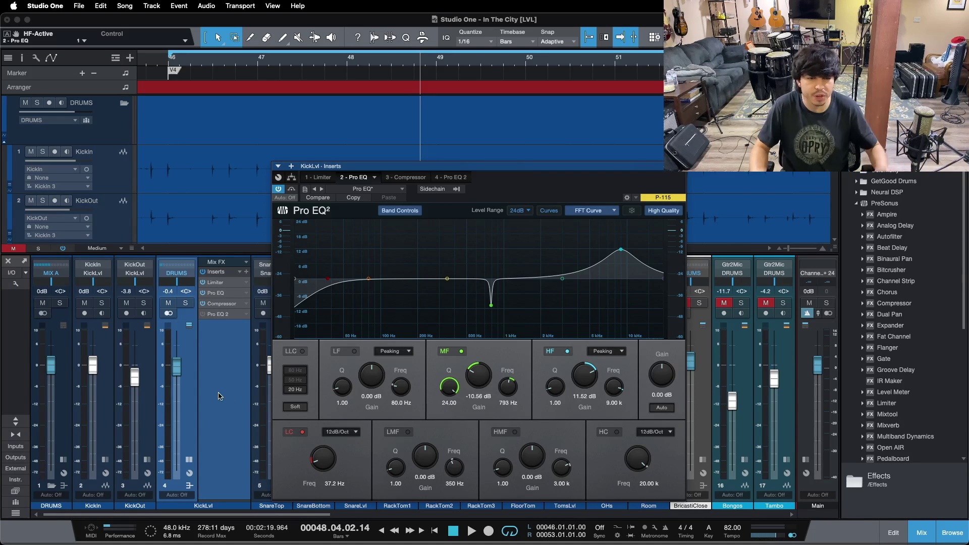
# Step: Activate KickLvl's Pro EQ 2 and switch off its LF band for a comparison without the low boost
pyautogui.click(450, 178)
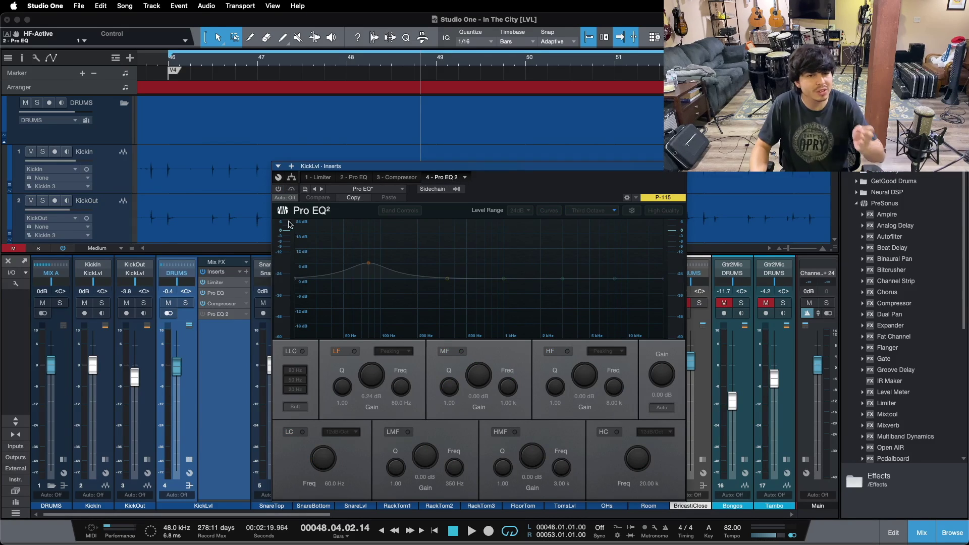
pyautogui.click(278, 189)
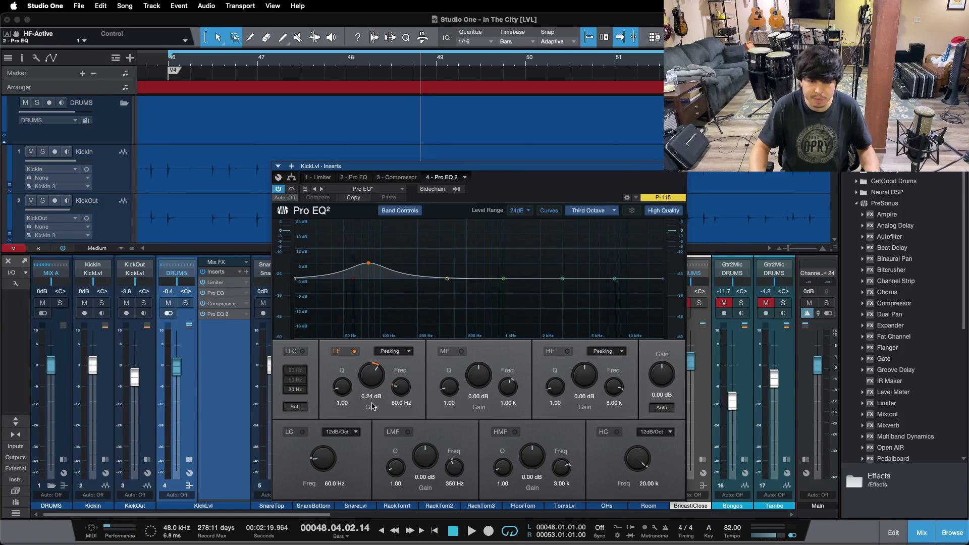
pyautogui.click(341, 355)
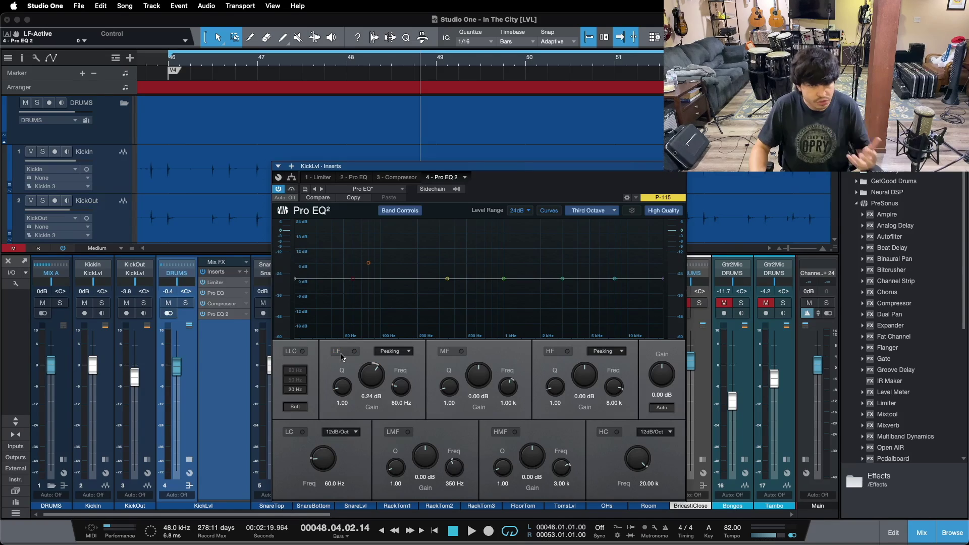
# Step: Play the kick from bar 46 while toggling Pro EQ 2's LF band to compare its 6.24 dB boost at 80 Hz, leaving it on
pyautogui.press('space')
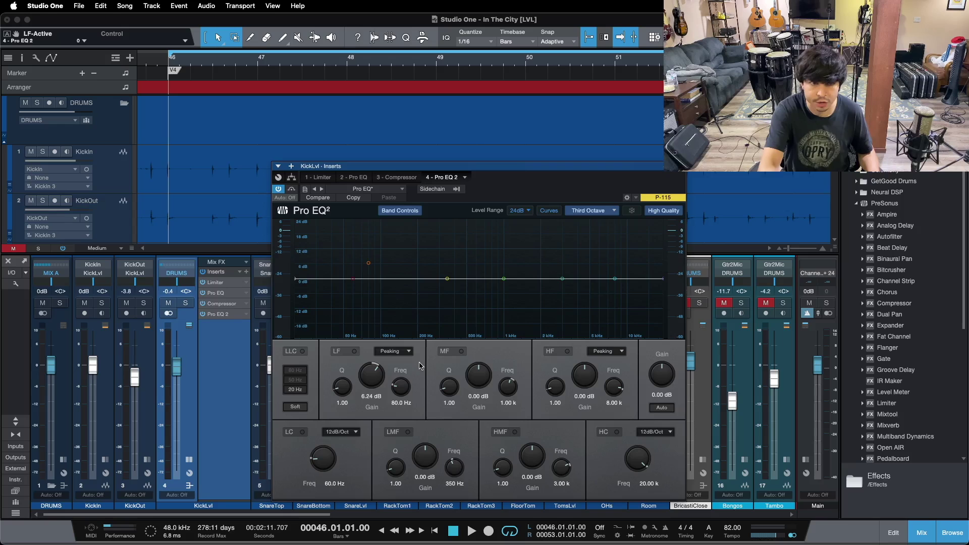
pyautogui.press('space')
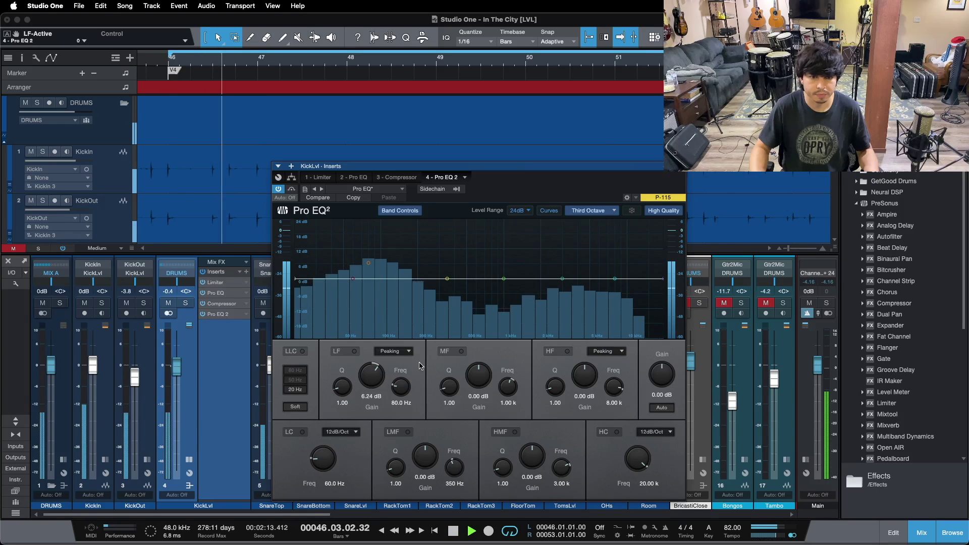
pyautogui.click(349, 355)
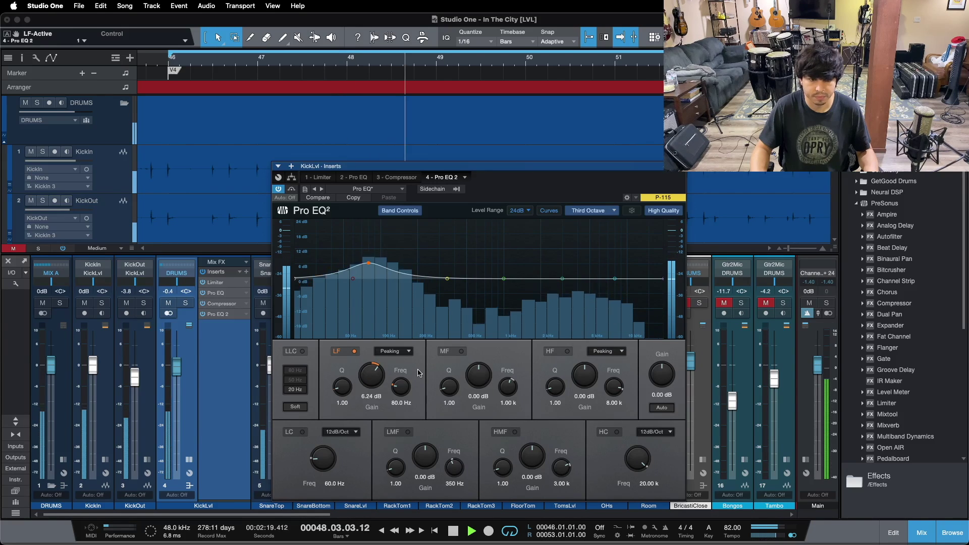
pyautogui.click(347, 355)
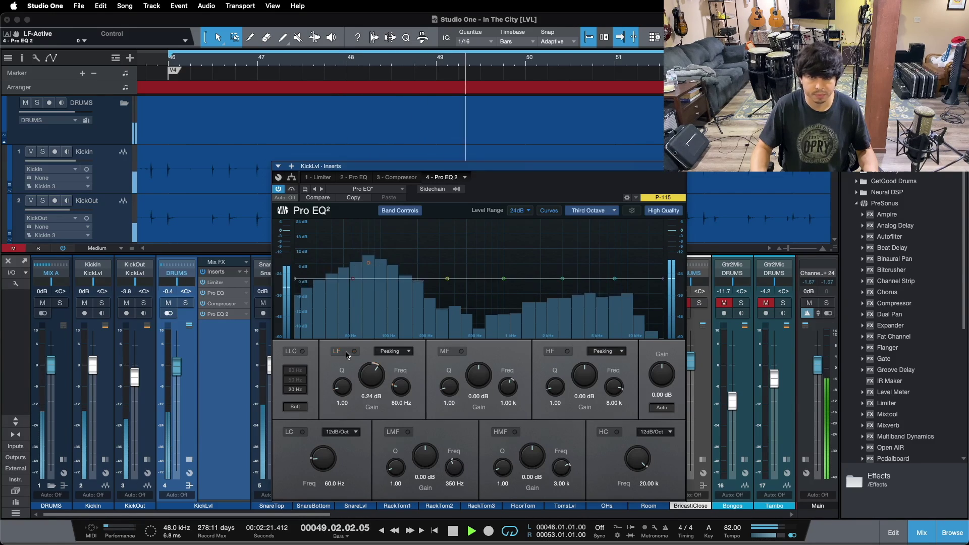
pyautogui.click(353, 351)
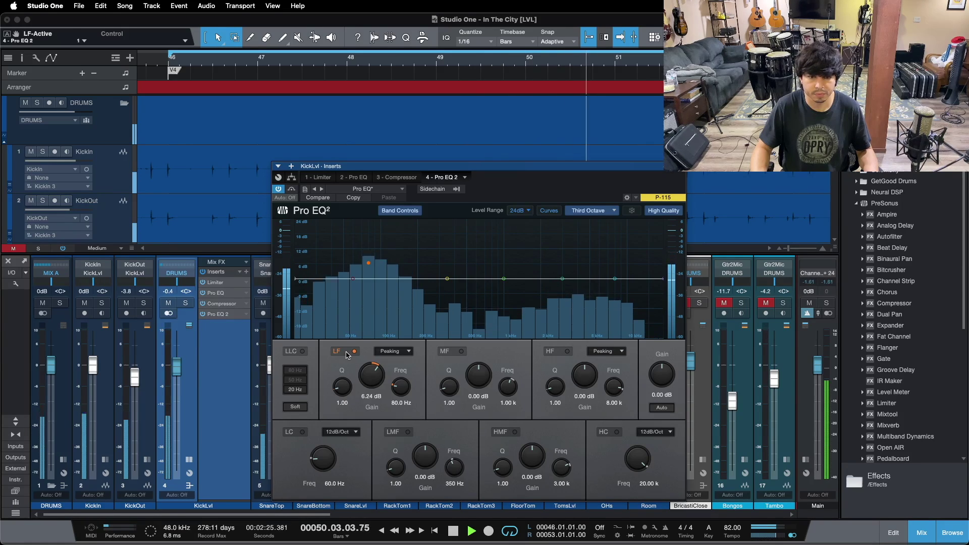
pyautogui.click(347, 353)
pyautogui.click(353, 351)
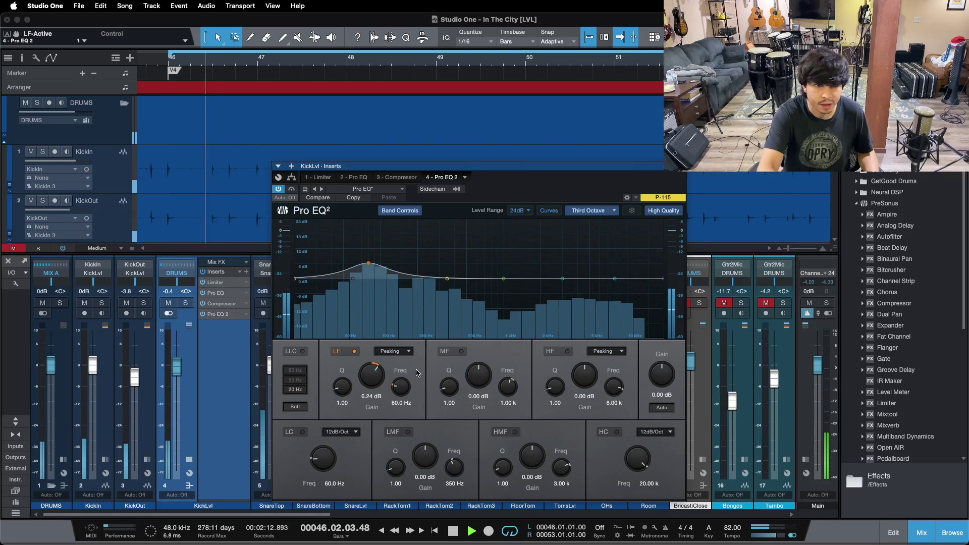
pyautogui.press('space')
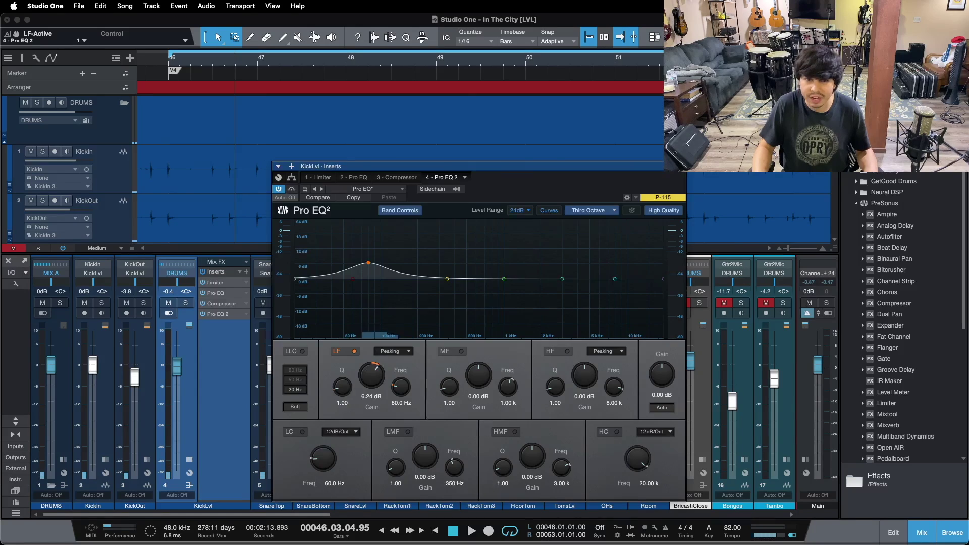
# Step: Close the KickLvl effects, unmute the SnareLvl channel and show its inserts
pyautogui.press('Escape')
pyautogui.click(189, 459)
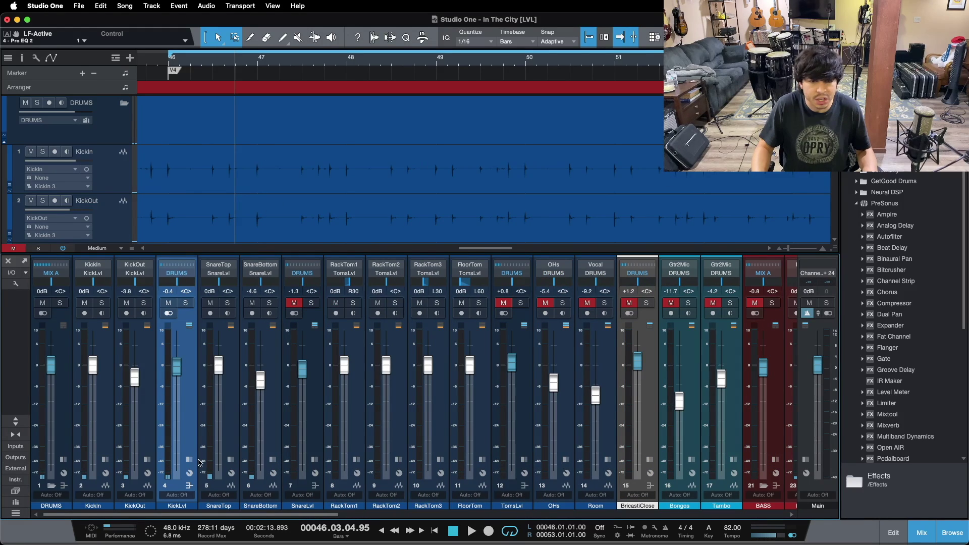
pyautogui.click(294, 302)
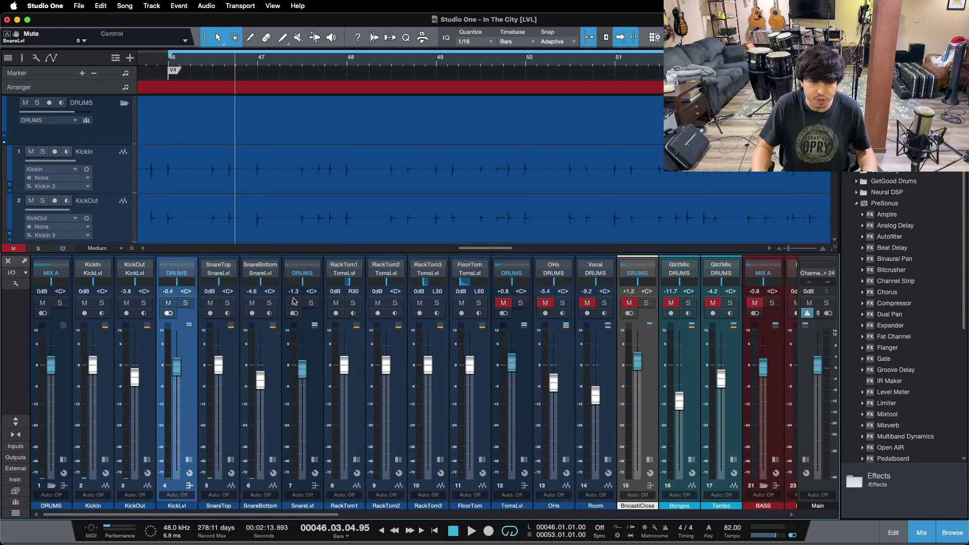
pyautogui.click(314, 460)
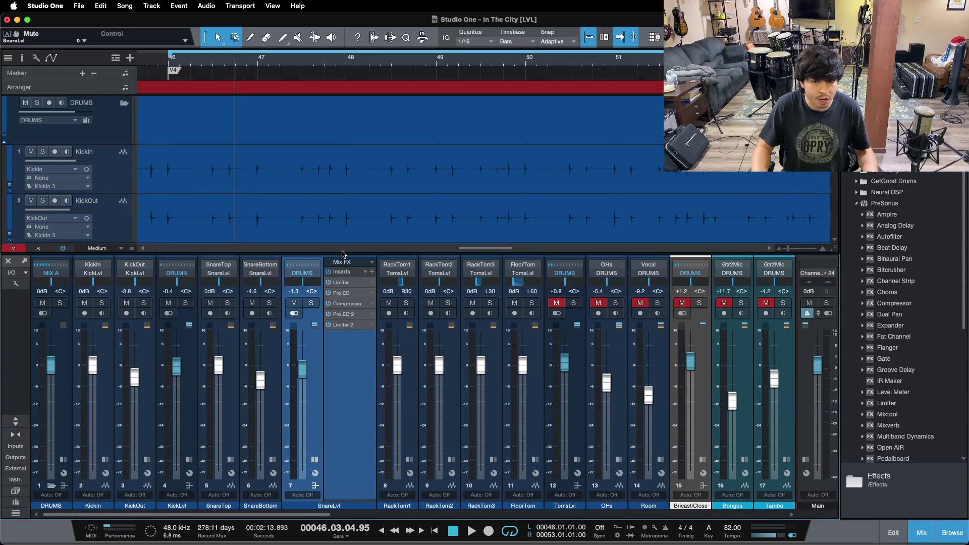
# Step: Switch off the LMF, HMF, HF and LC bands in SnareLvl's Pro EQ and bypass its Compressor, Pro EQ 2 and Limiter 2
pyautogui.click(348, 297)
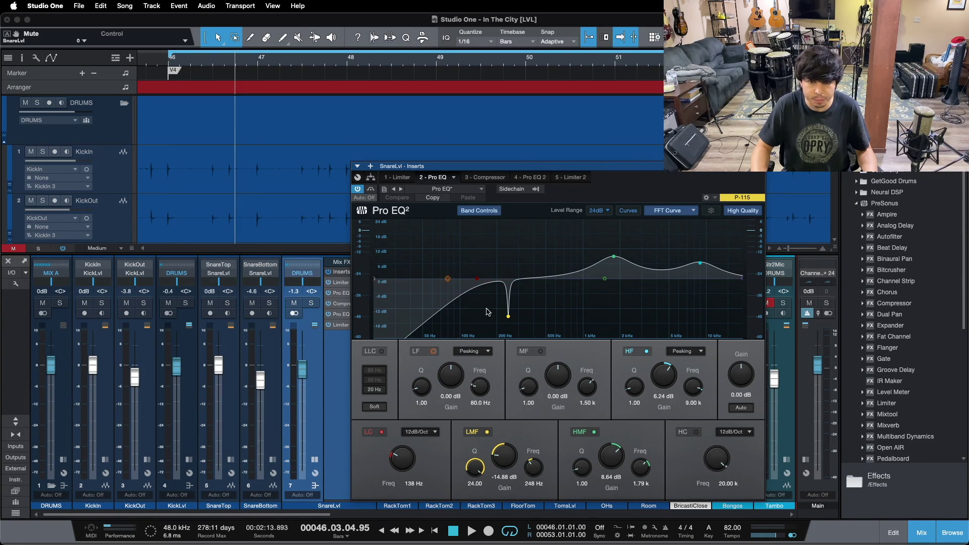
pyautogui.click(488, 431)
pyautogui.click(594, 432)
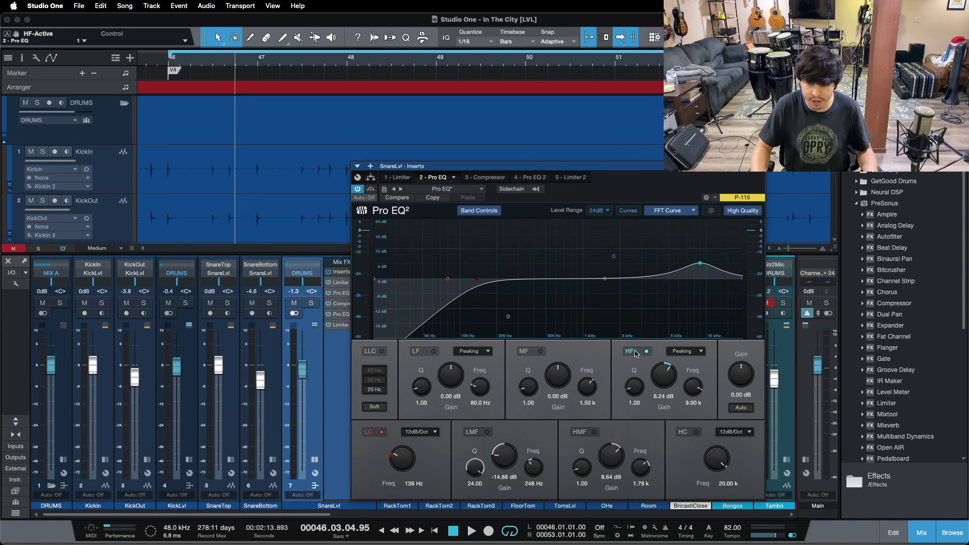
pyautogui.click(646, 351)
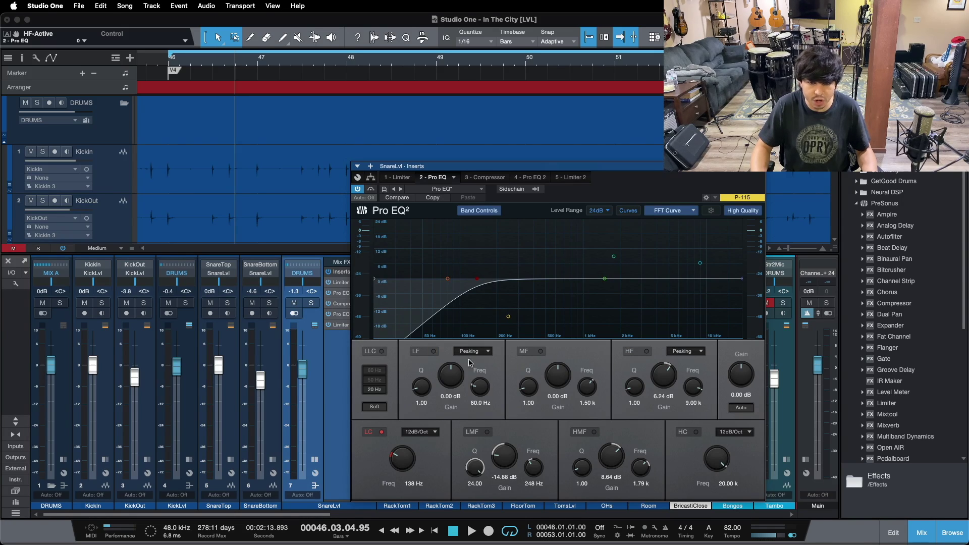
pyautogui.click(369, 433)
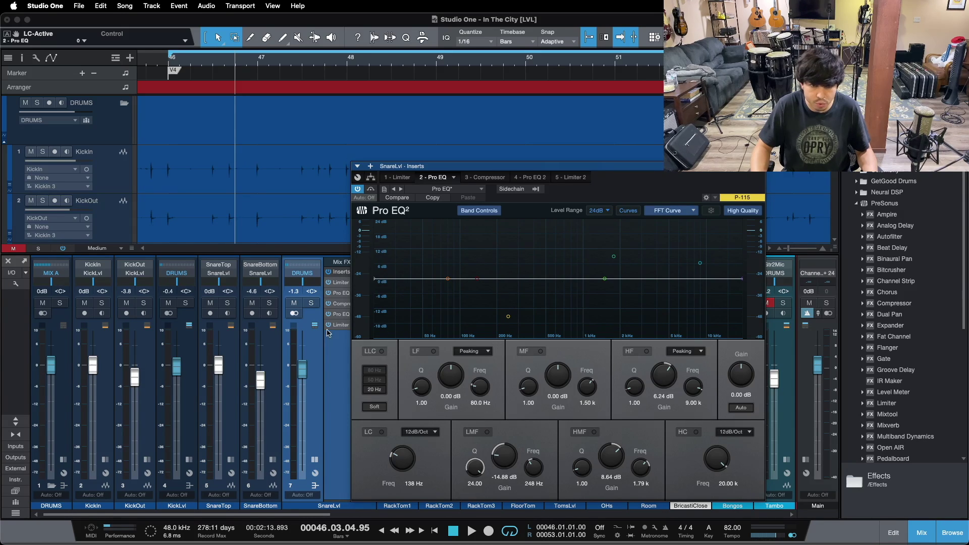
pyautogui.click(328, 304)
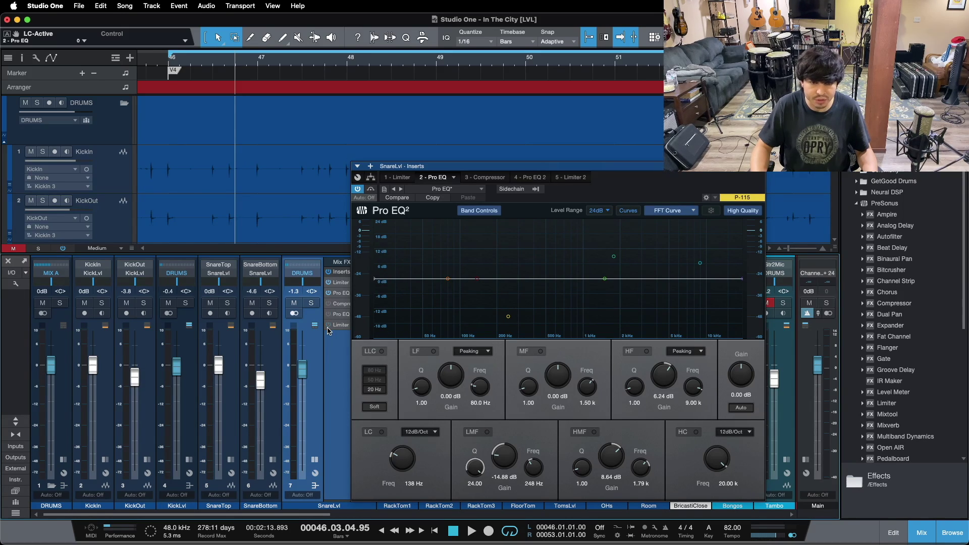
# Step: Play the drums from bar 46 and switch on the SnareLvl Pro EQ's 138 Hz low cut and its LMF cut of -14.88 dB at 248 Hz
pyautogui.press('space')
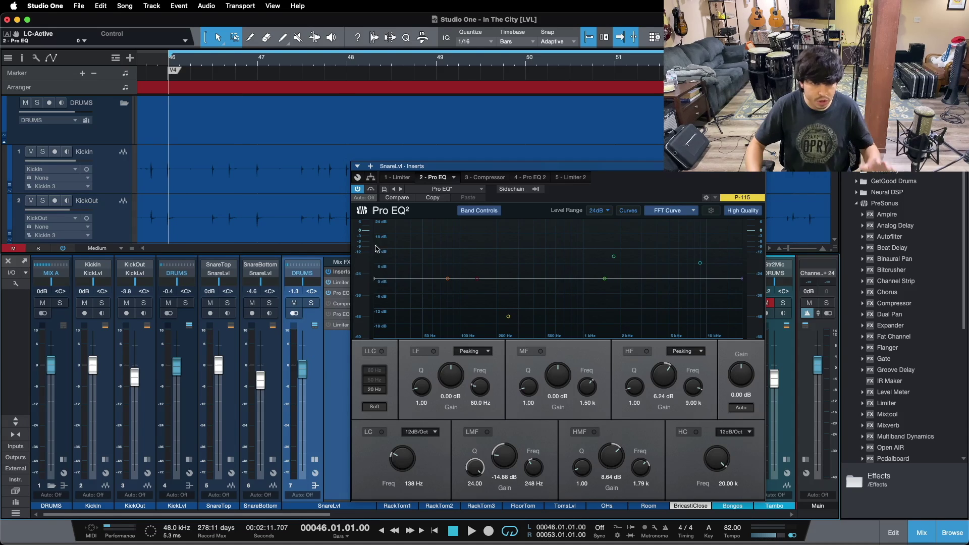
pyautogui.scroll(-3, 325, 157)
pyautogui.scroll(-3, 325, 156)
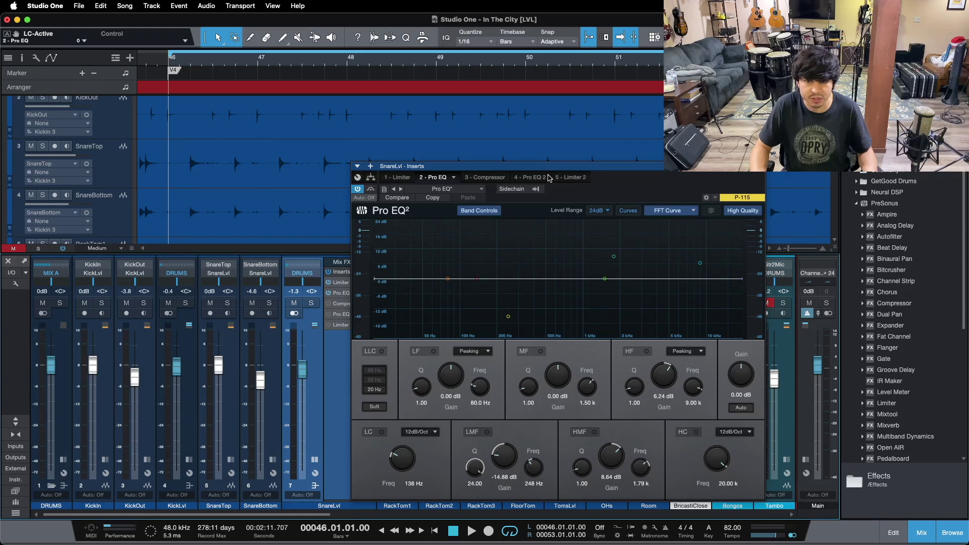
pyautogui.click(547, 176)
pyautogui.click(446, 177)
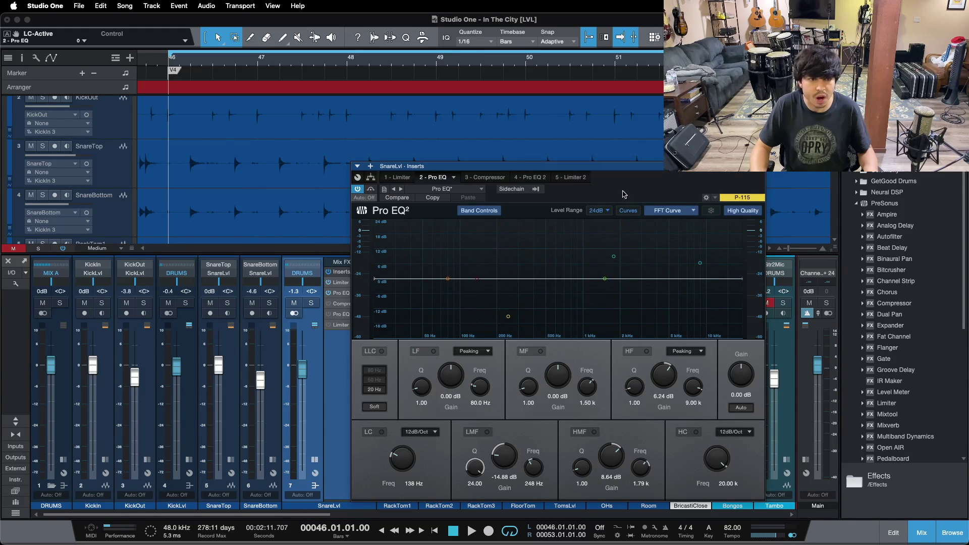
pyautogui.scroll(-1, 266, 164)
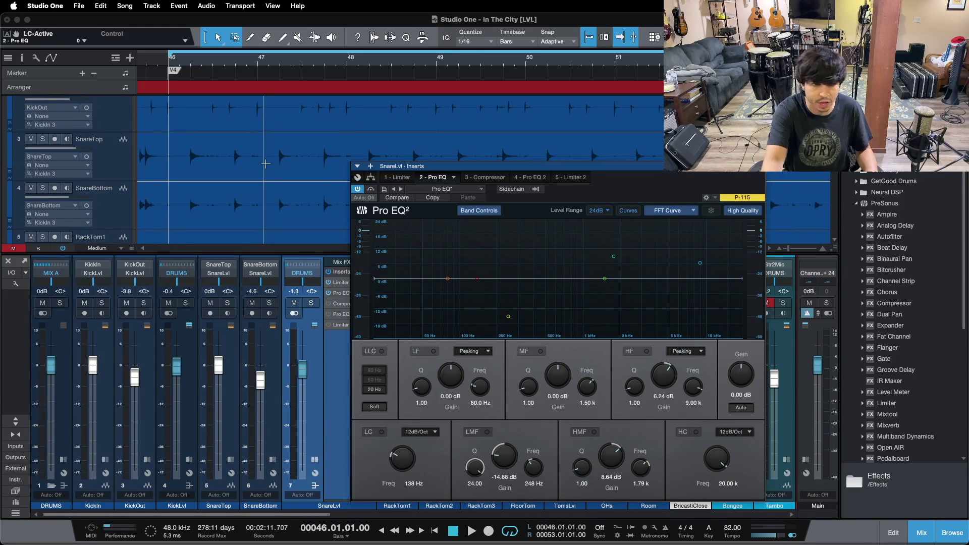
pyautogui.press('space')
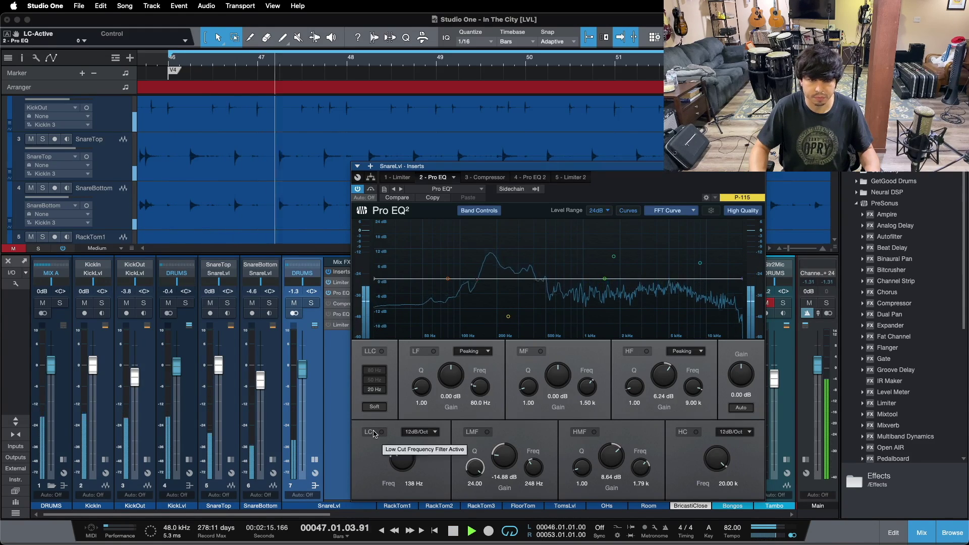
pyautogui.click(374, 432)
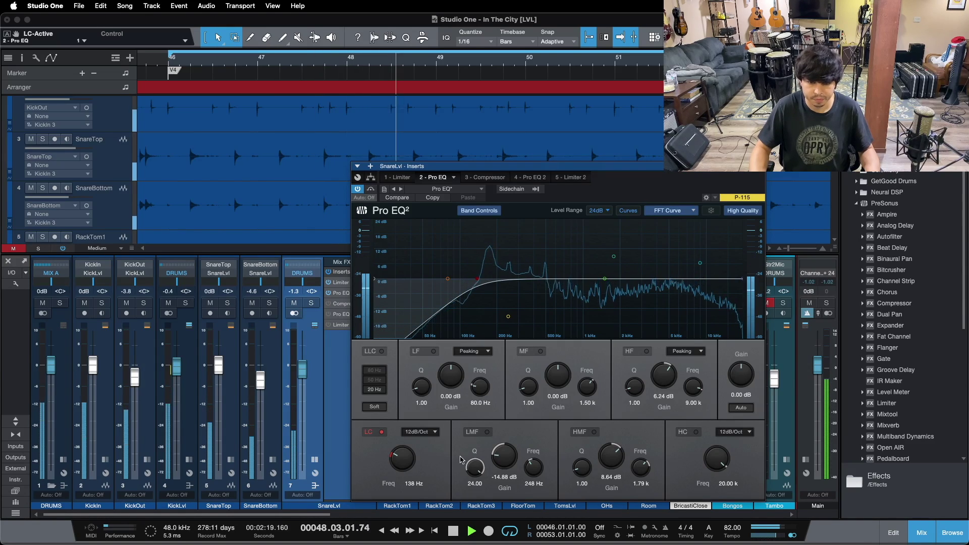
pyautogui.click(473, 434)
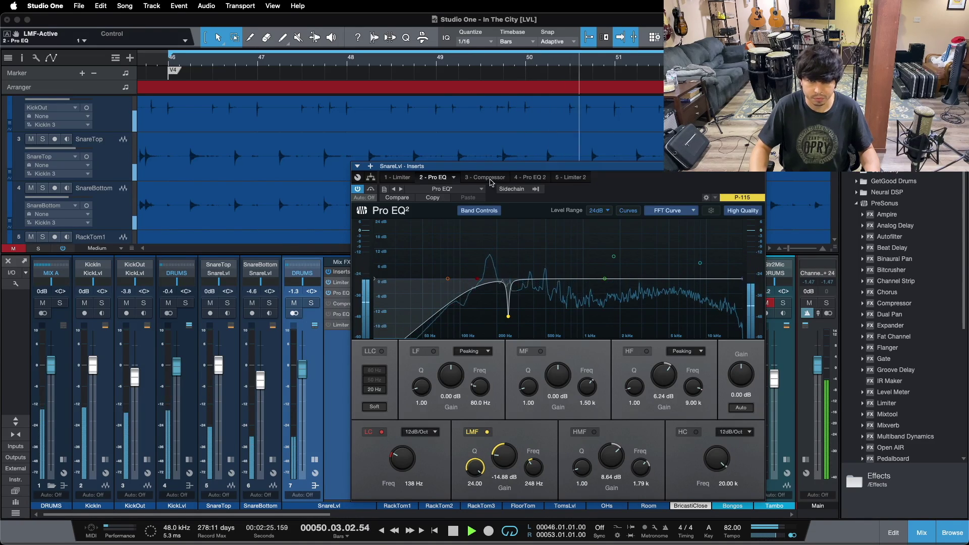
# Step: Activate the SnareLvl Compressor and switch on the Pro EQ's HF boost at 9 kHz and HMF boost at 1.79 kHz during playback
pyautogui.click(487, 177)
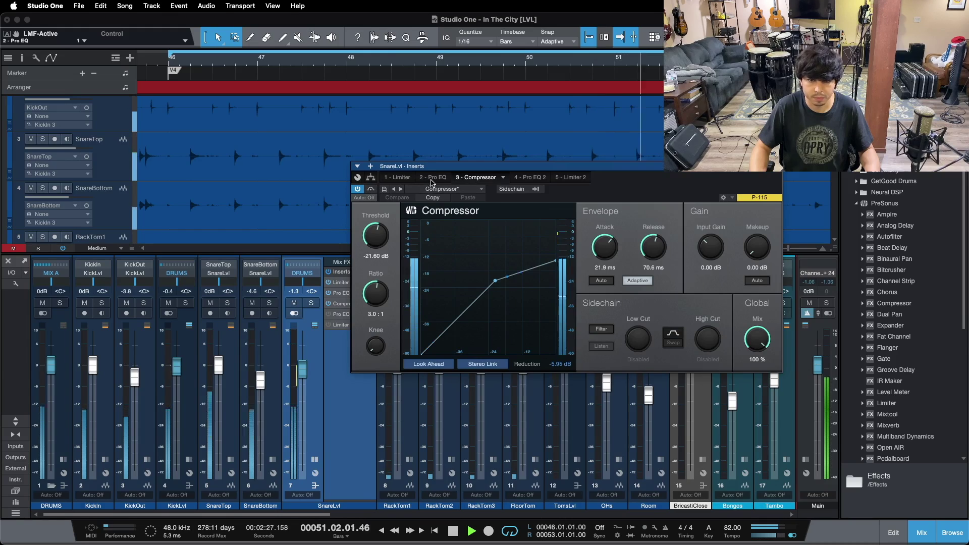
pyautogui.click(432, 177)
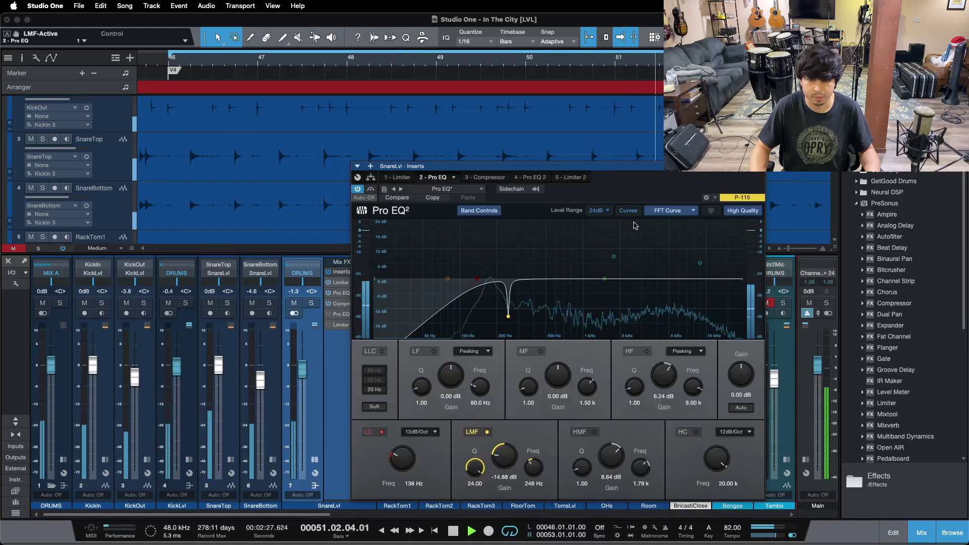
pyautogui.click(641, 353)
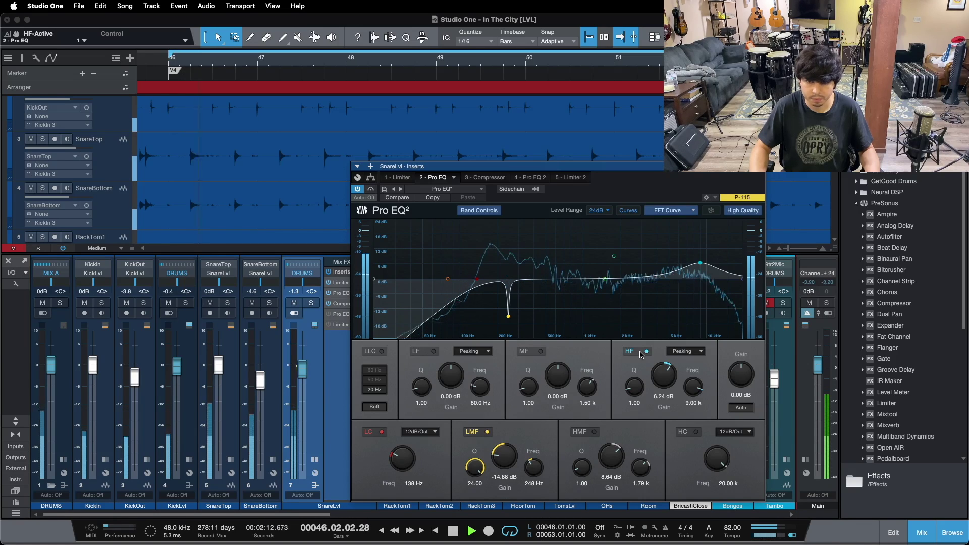
pyautogui.click(591, 433)
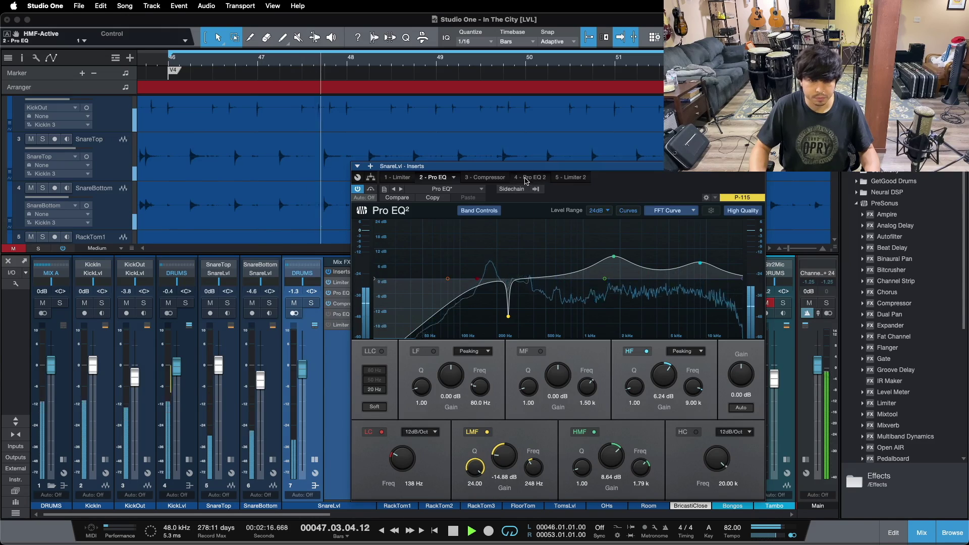
# Step: Activate Pro EQ 2 and Limiter 2 on SnareLvl to hear the full snare chain during playback
pyautogui.click(522, 177)
pyautogui.click(358, 189)
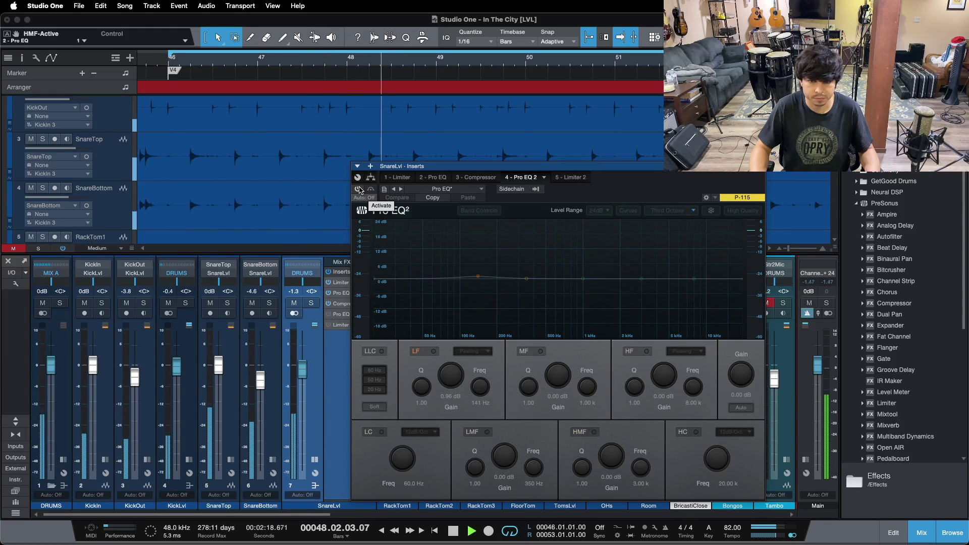
pyautogui.click(328, 325)
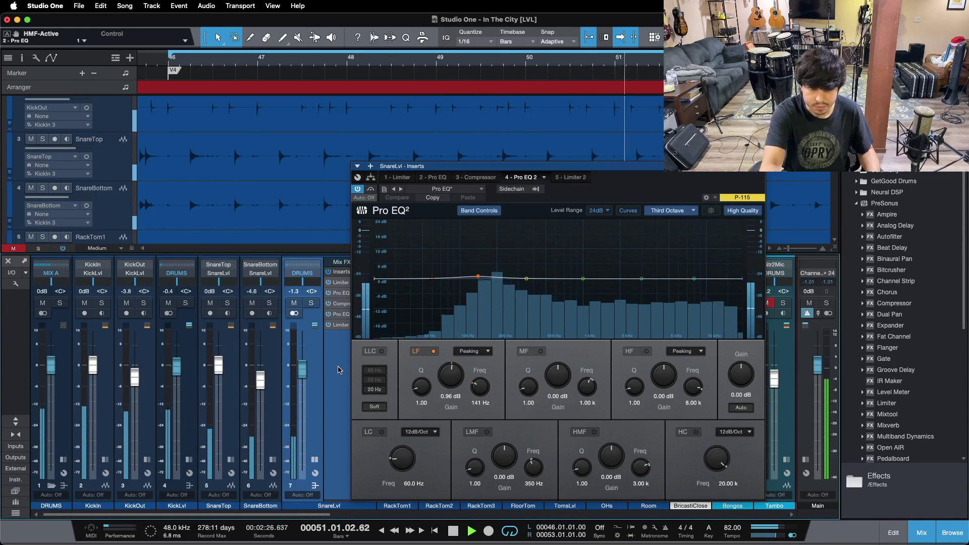
# Step: Stop playback, review SnareLvl's Pro EQ and Pro EQ 2 curves, and close its plug-in window and insert list
pyautogui.press('space')
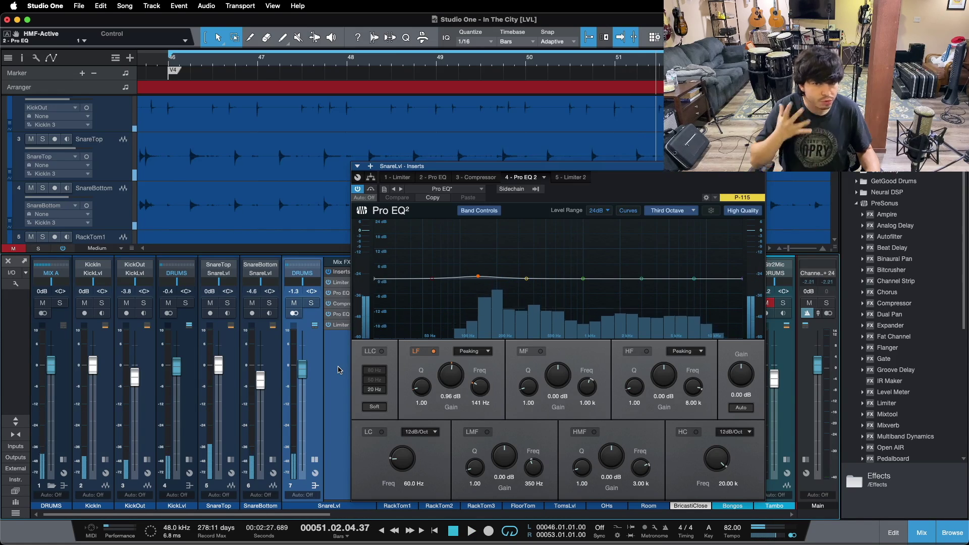
pyautogui.click(336, 294)
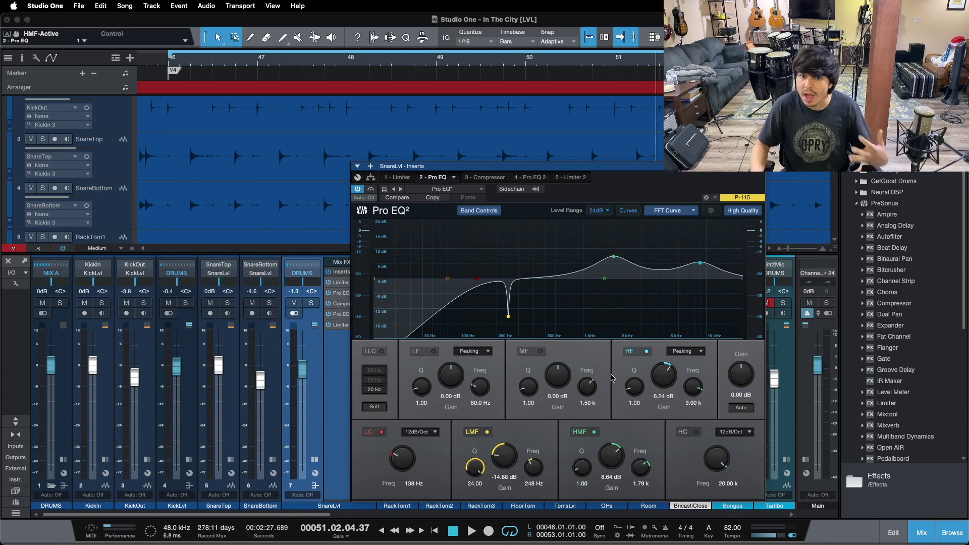
pyautogui.click(541, 180)
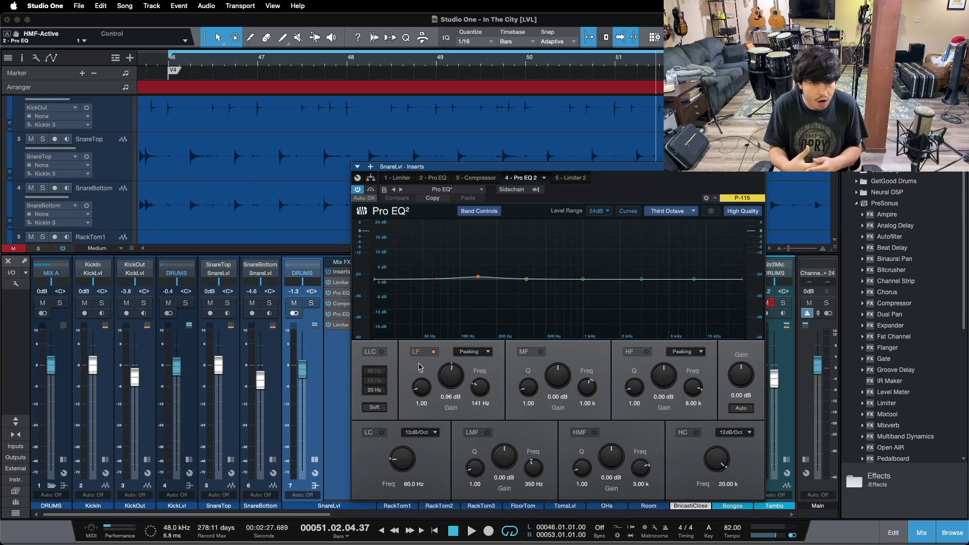
pyautogui.click(313, 459)
pyautogui.click(757, 180)
# Step: Bring the tom tracks into view and set the loop range around the tom fills from bar 30 to bar 34
pyautogui.scroll(-7, 580, 182)
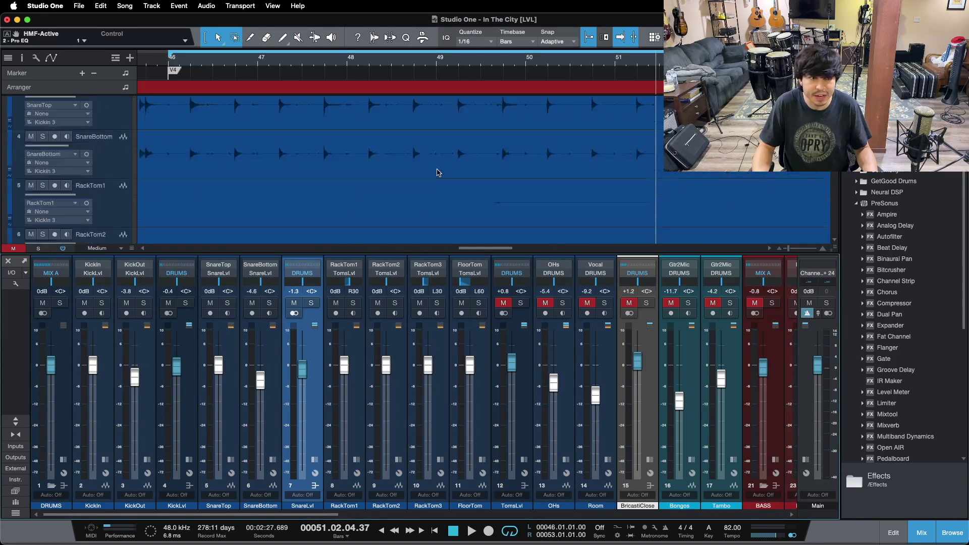
pyautogui.scroll(-1, 438, 173)
pyautogui.moveTo(458, 62); pyautogui.dragTo(422, 16)
pyautogui.moveTo(284, 70); pyautogui.dragTo(371, 100)
pyautogui.moveTo(271, 61)
pyautogui.mouseDown()
pyautogui.moveTo(251, 48)
pyautogui.moveTo(391, 51)
pyautogui.moveTo(416, 94)
pyautogui.mouseUp()
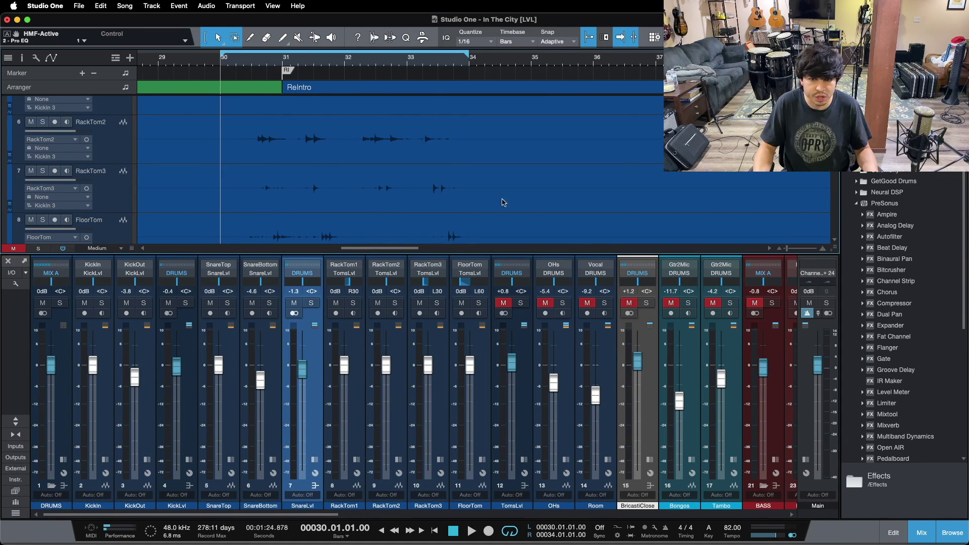
# Step: Unmute the TomsLvl bus, open its Pro EQ and play the tom fills from bar 30
pyautogui.click(501, 304)
pyautogui.click(522, 458)
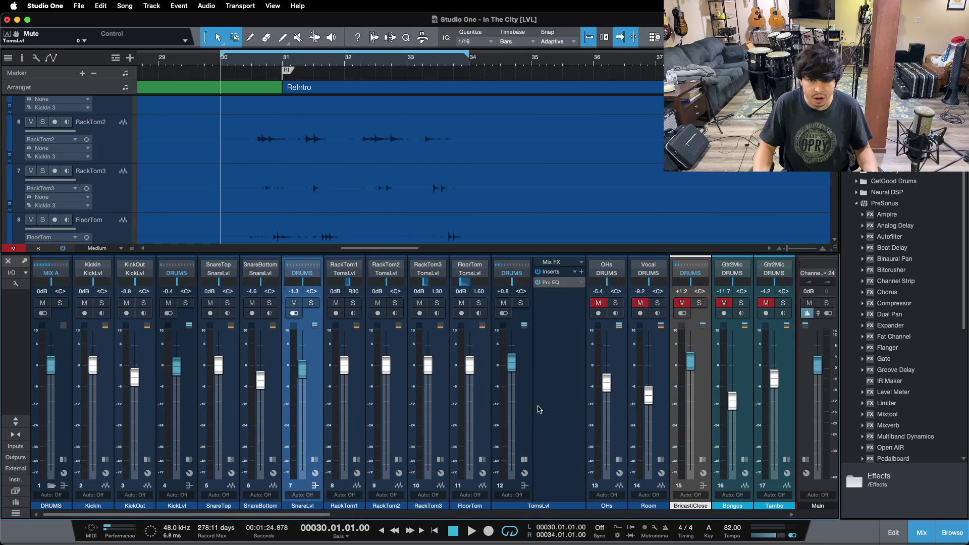
pyautogui.click(539, 394)
pyautogui.doubleClick(545, 285)
pyautogui.moveTo(748, 117); pyautogui.dragTo(564, 175)
pyautogui.press('space')
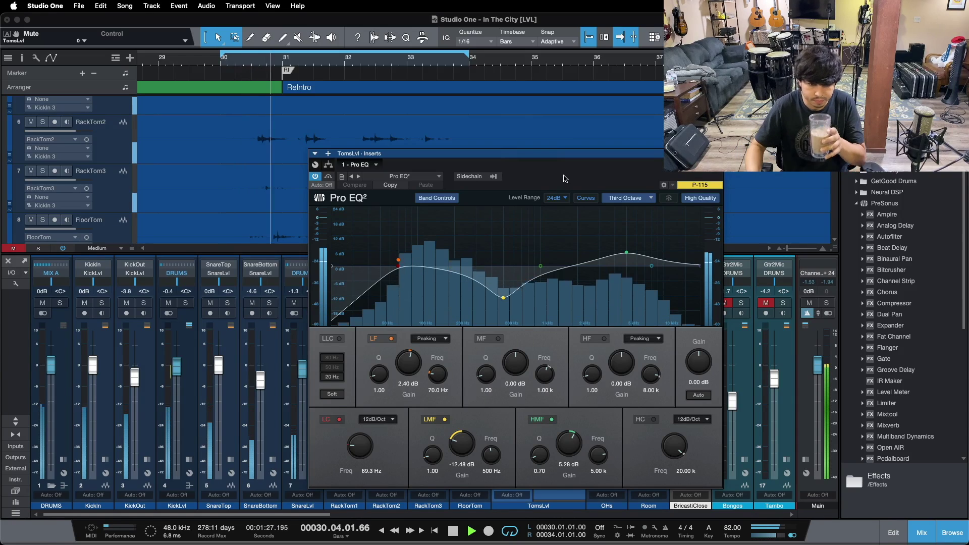
# Step: Close the TomsLvl Pro EQ and mute the BG 7 and BG 8 background vocal tracks during playback
pyautogui.moveTo(287, 515); pyautogui.dragTo(533, 527)
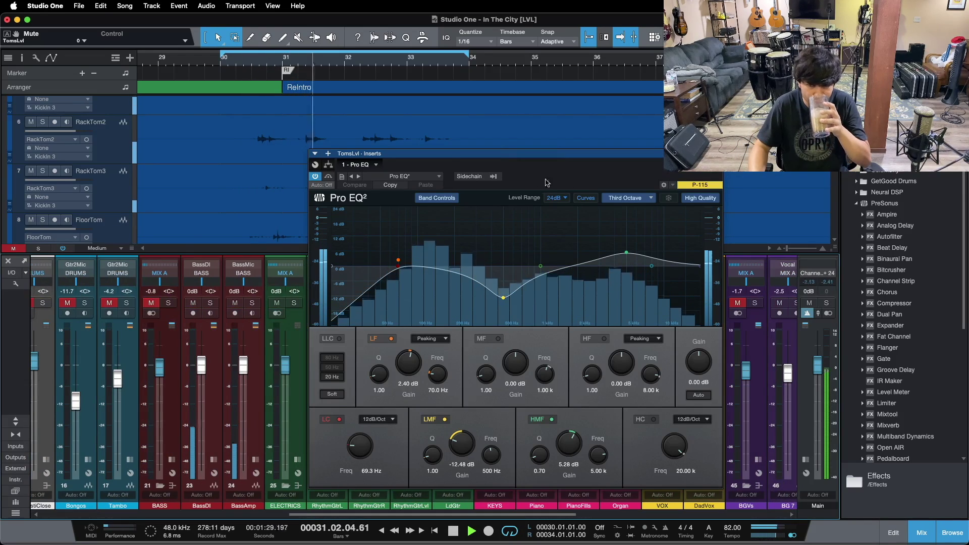
pyautogui.click(717, 154)
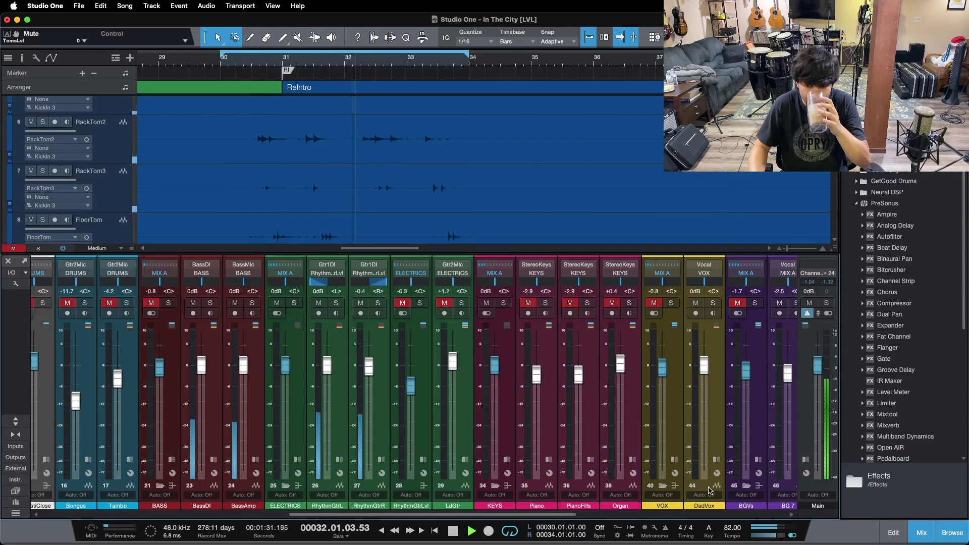
pyautogui.moveTo(569, 515); pyautogui.dragTo(630, 515)
pyautogui.click(633, 302)
pyautogui.scroll(-10, 431, 183)
pyautogui.scroll(-8, 432, 183)
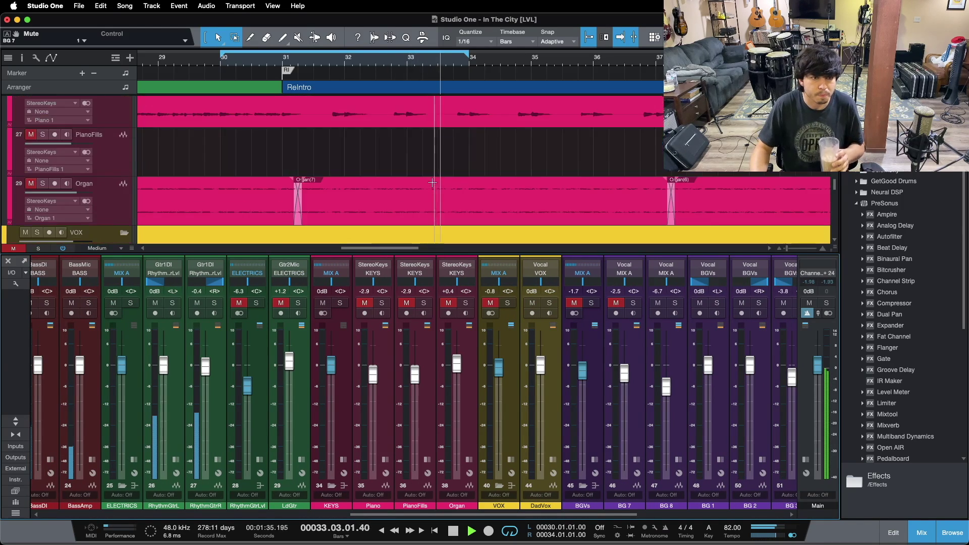
pyautogui.scroll(-3, 432, 183)
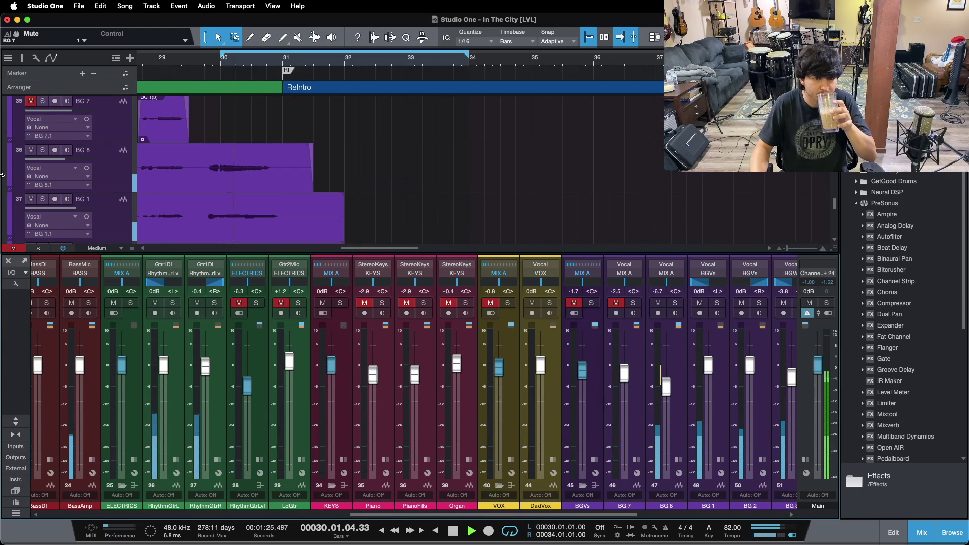
pyautogui.click(30, 151)
# Step: Return to the drum channels, stop playback and switch off the LF, LMF and HMF bands in TomsLvl's Pro EQ
pyautogui.scroll(20, 166, 160)
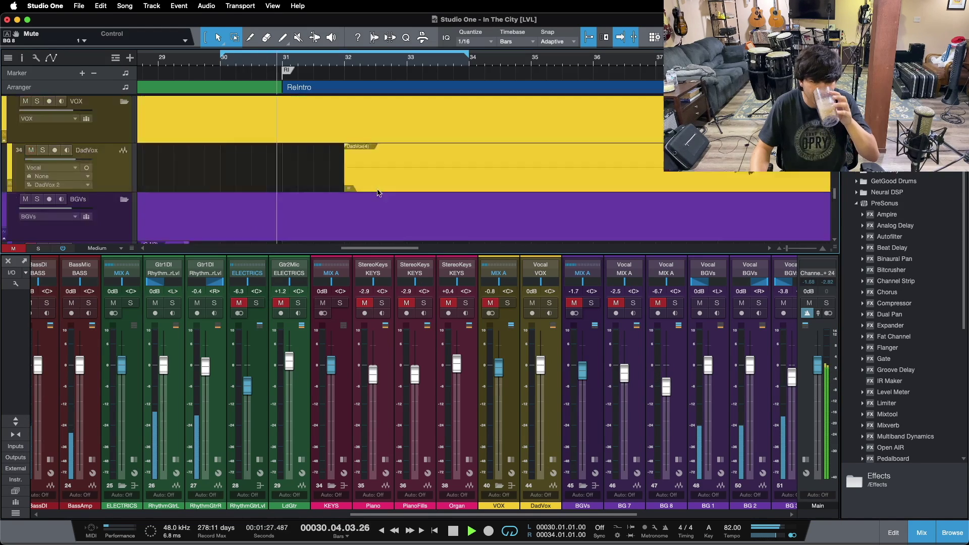
pyautogui.scroll(2, 379, 193)
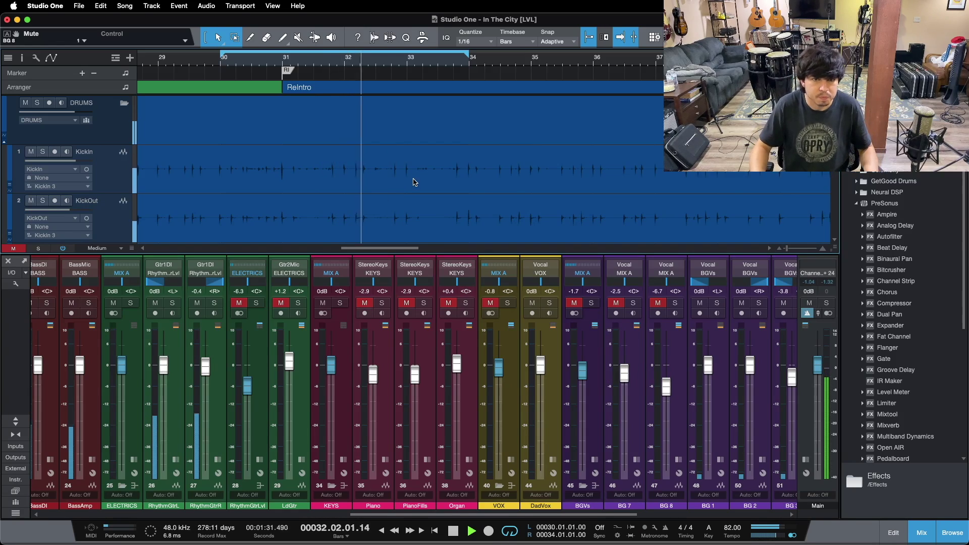
pyautogui.moveTo(509, 518); pyautogui.dragTo(201, 518)
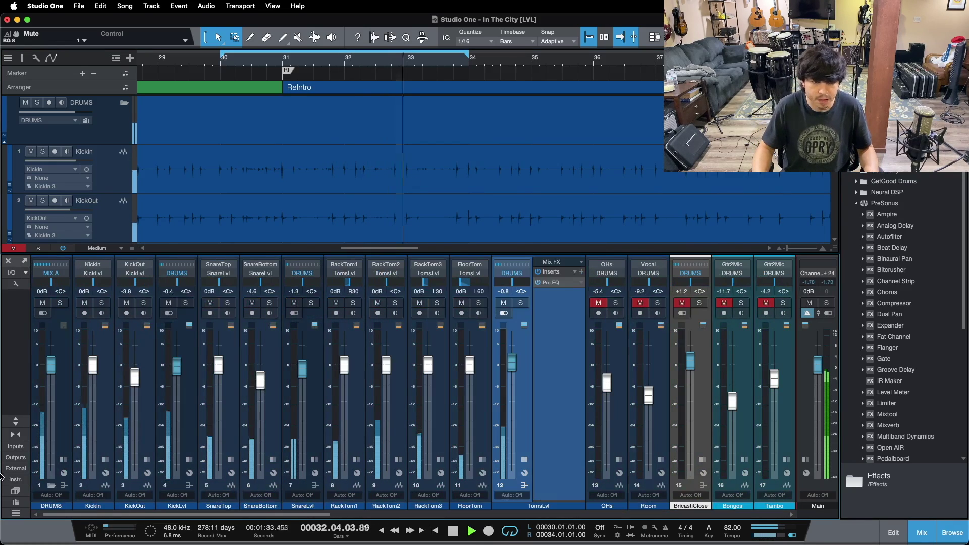
pyautogui.press('space')
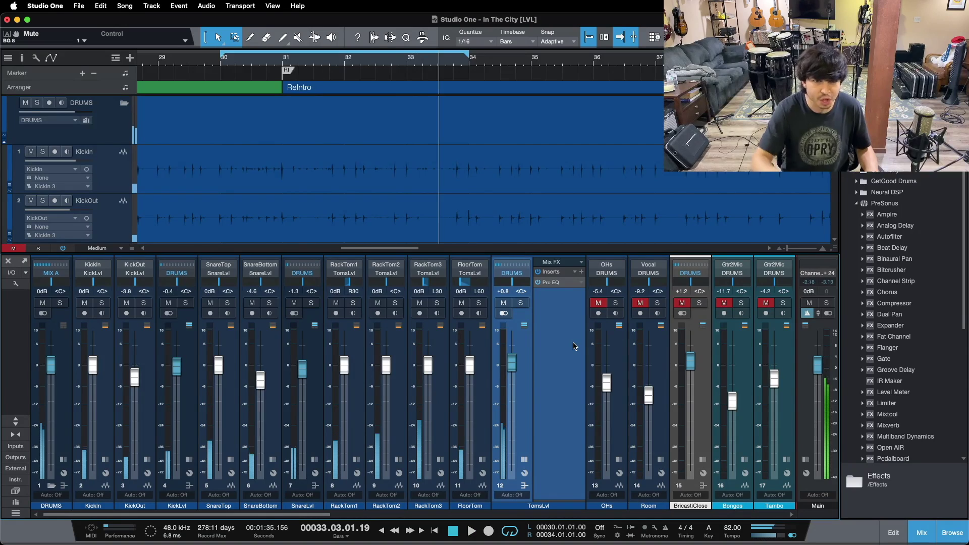
pyautogui.click(551, 283)
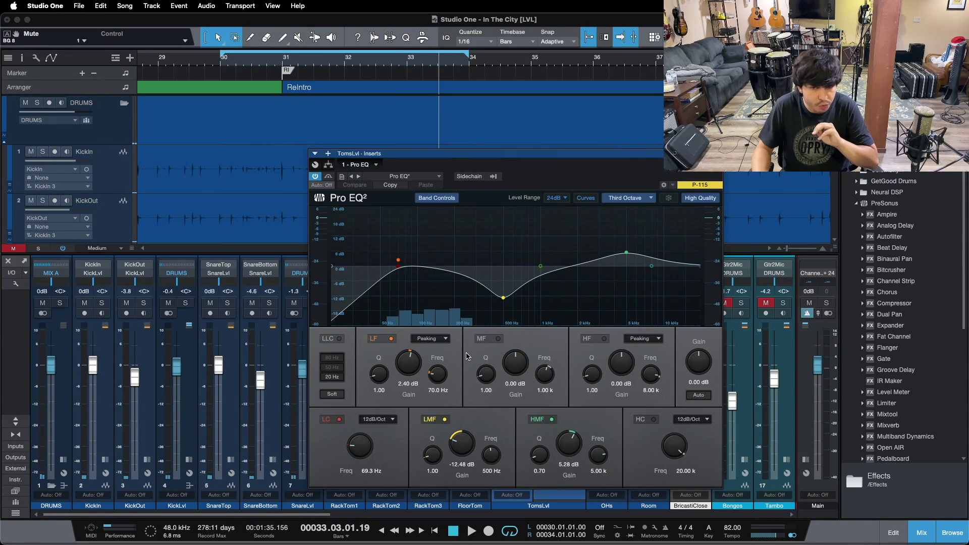
pyautogui.click(391, 338)
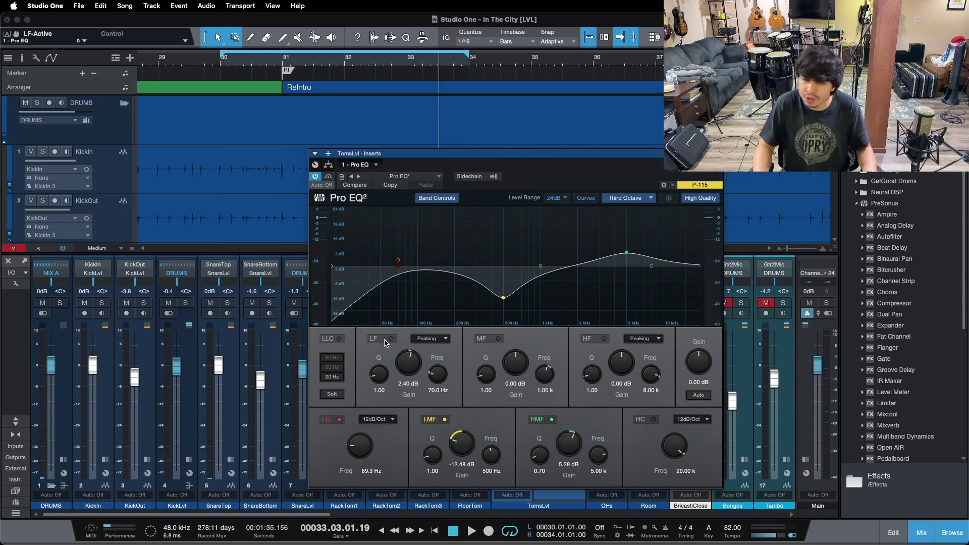
pyautogui.click(445, 419)
pyautogui.click(552, 419)
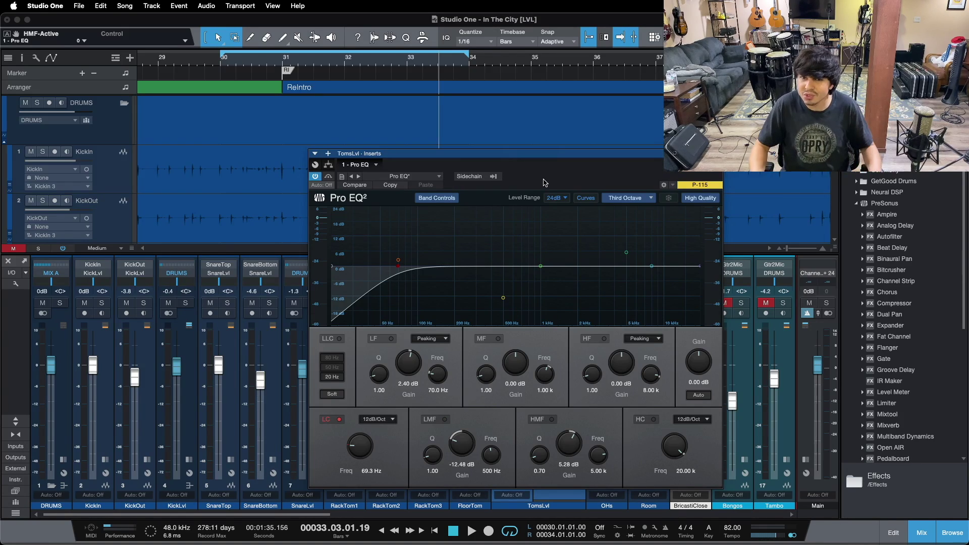
# Step: Switch off the LC band in TomsLvl's Pro EQ and play the tom fills from bar 30 without EQ
pyautogui.moveTo(560, 153); pyautogui.dragTo(527, 161)
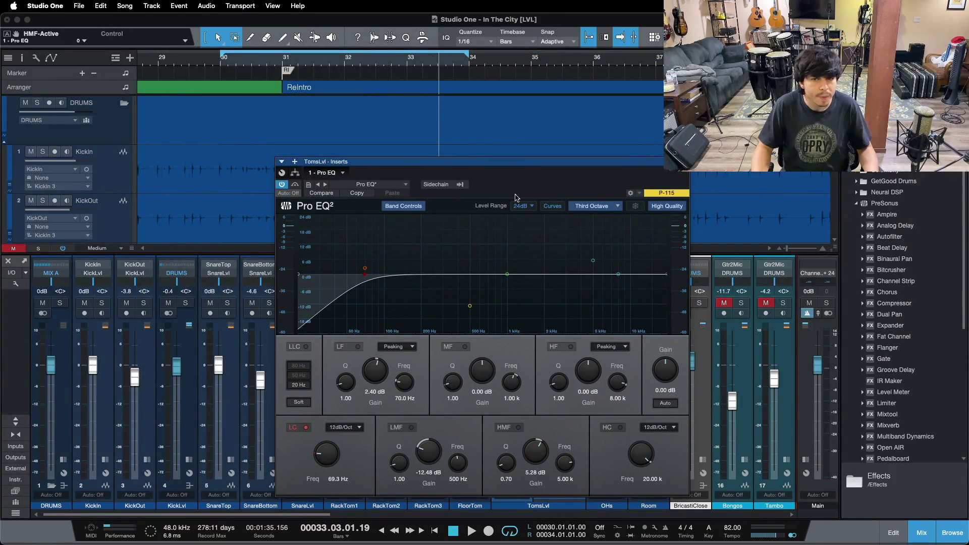
pyautogui.moveTo(335, 71); pyautogui.dragTo(459, 70)
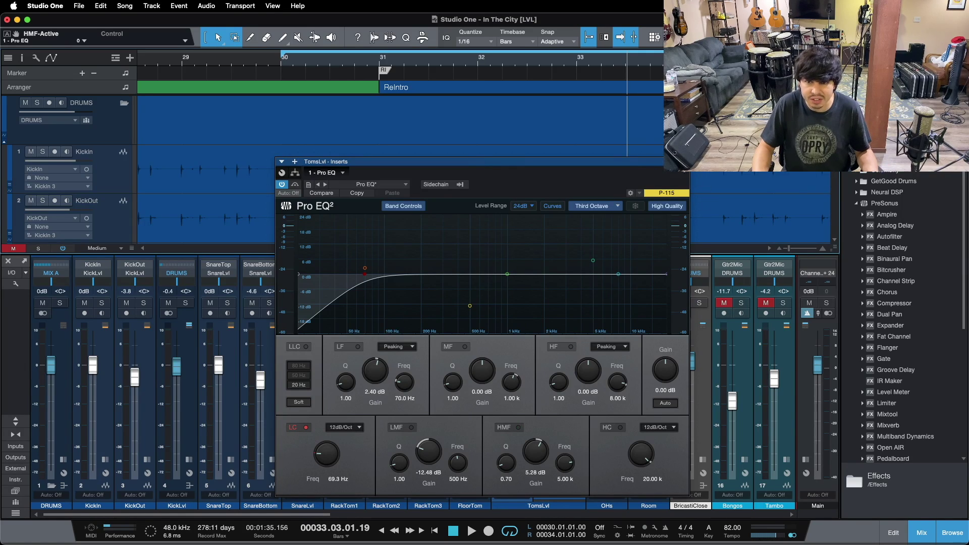
pyautogui.click(683, 162)
pyautogui.click(547, 282)
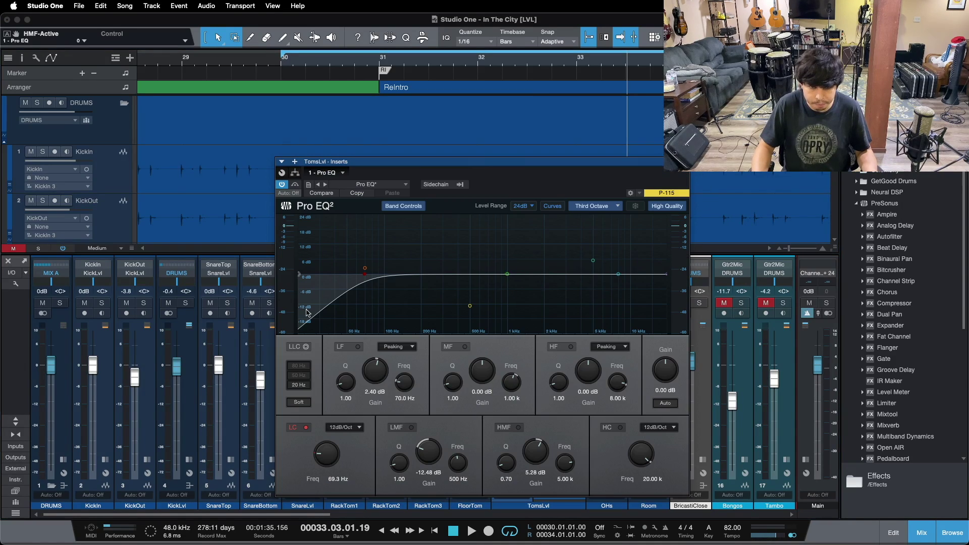
pyautogui.press('KP_1')
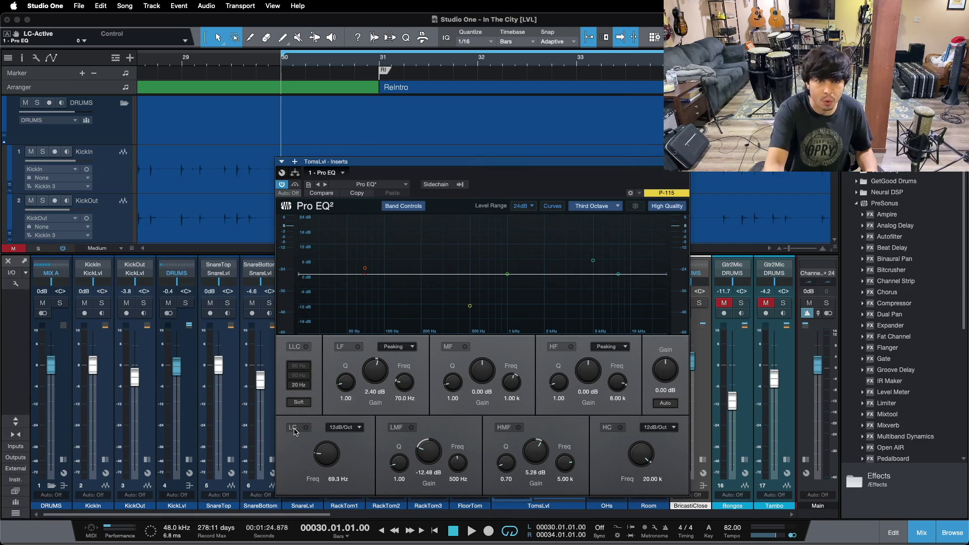
pyautogui.press('space')
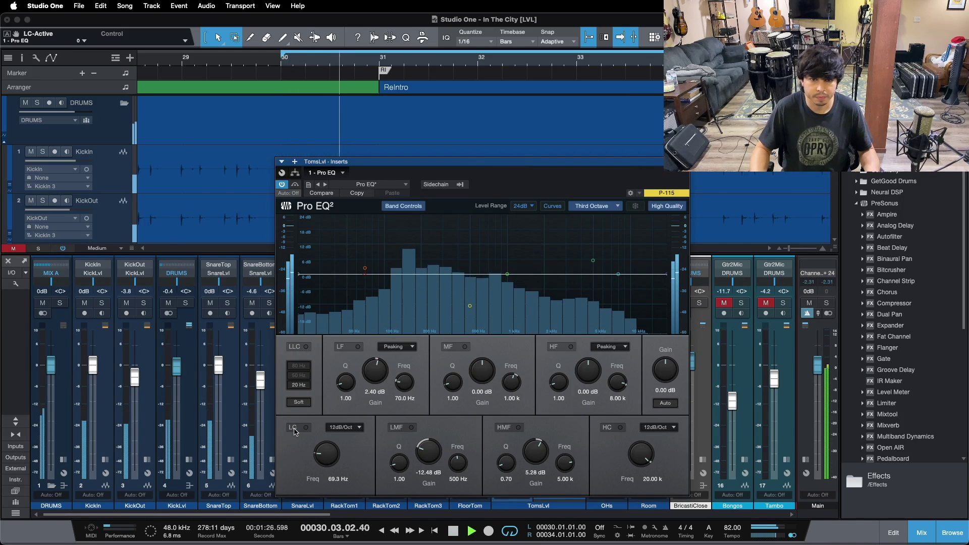
# Step: During playback, switch on TomsLvl's 69.3 Hz low cut, -12.48 dB LMF at 500 Hz, 5.28 dB HMF at 5 kHz and 2.40 dB LF at 70 Hz
pyautogui.click(295, 430)
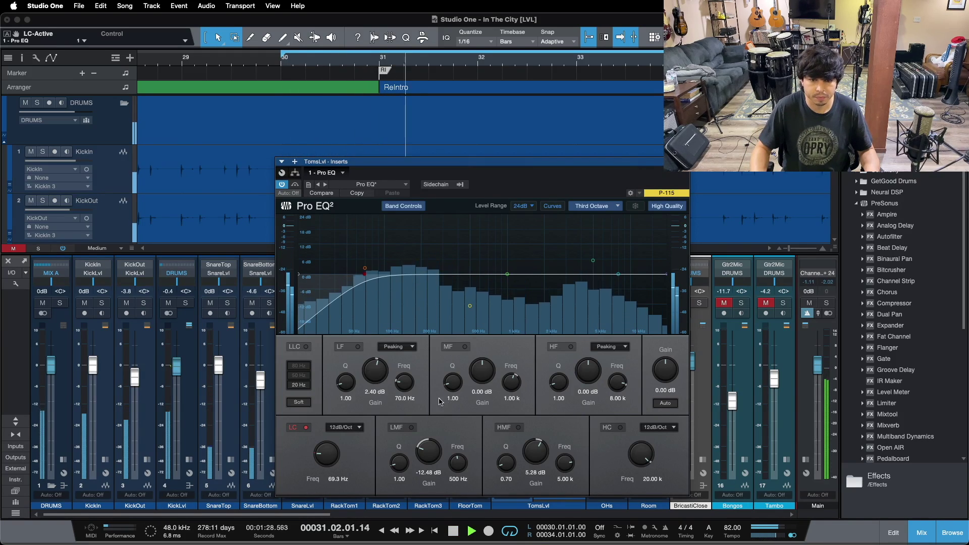
pyautogui.click(402, 428)
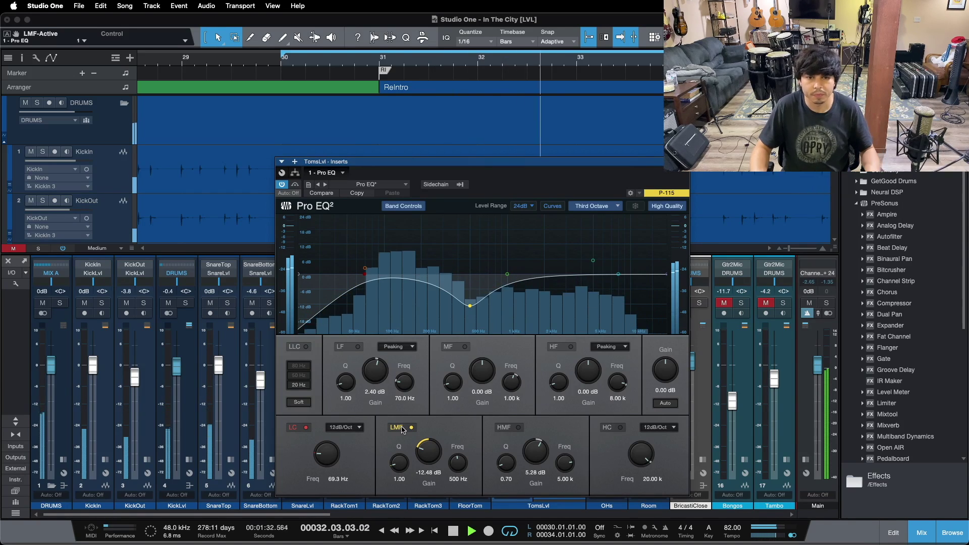
pyautogui.click(511, 428)
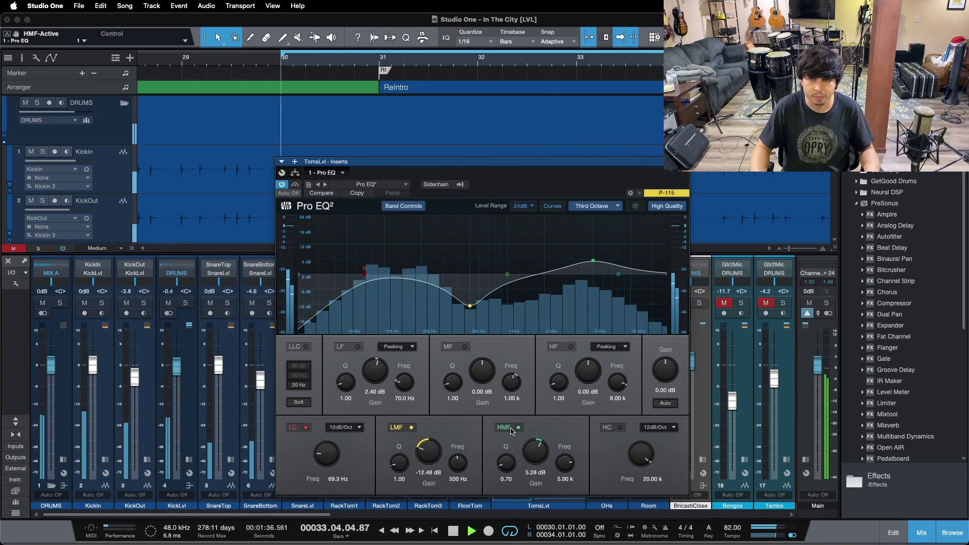
pyautogui.click(350, 348)
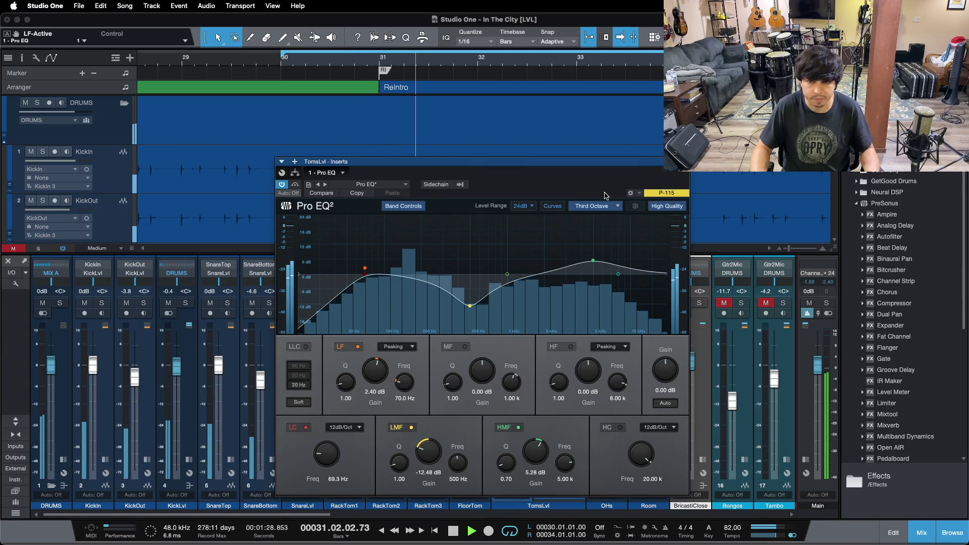
# Step: Close the TomsLvl Pro EQ, collapse the bus's insert list and stop playback
pyautogui.click(683, 162)
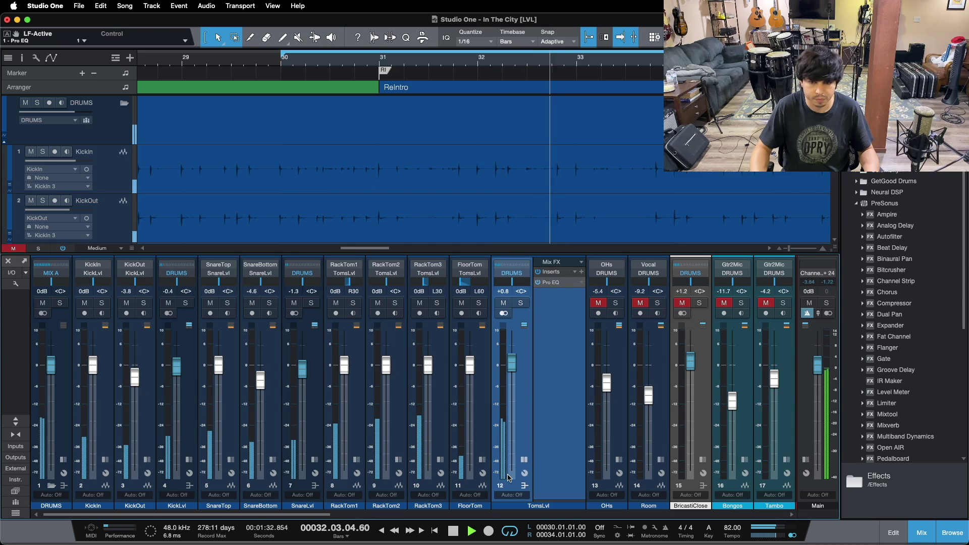
pyautogui.click(523, 459)
pyautogui.click(309, 505)
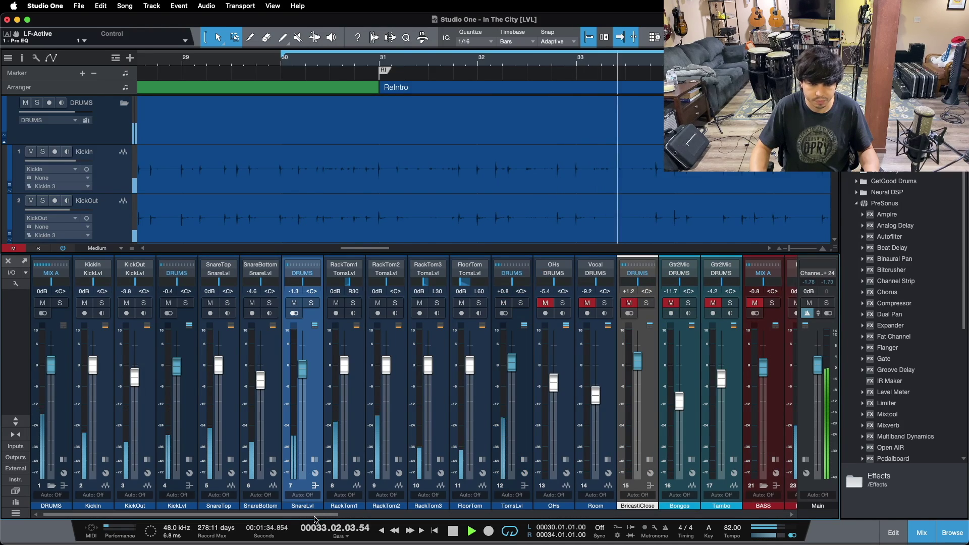
pyautogui.moveTo(314, 520); pyautogui.dragTo(319, 518)
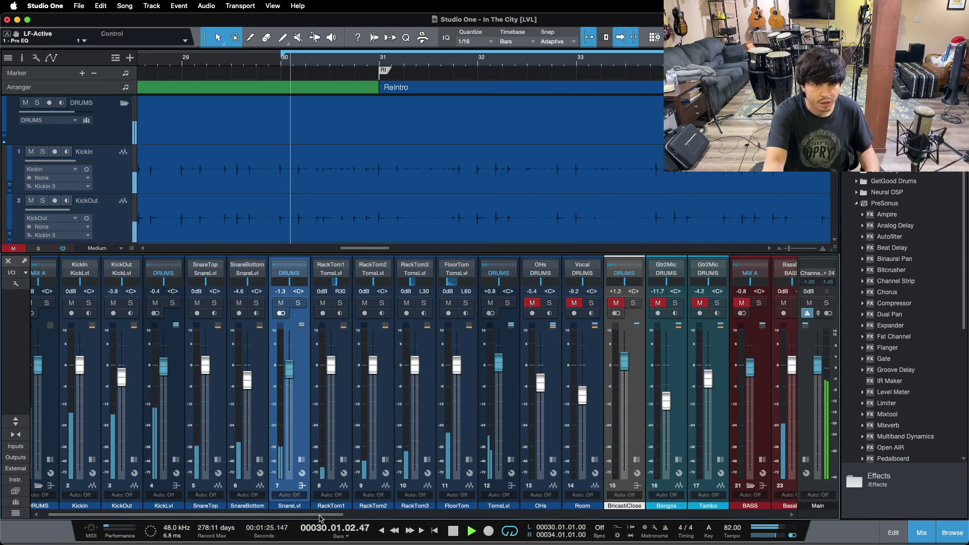
pyautogui.press('space')
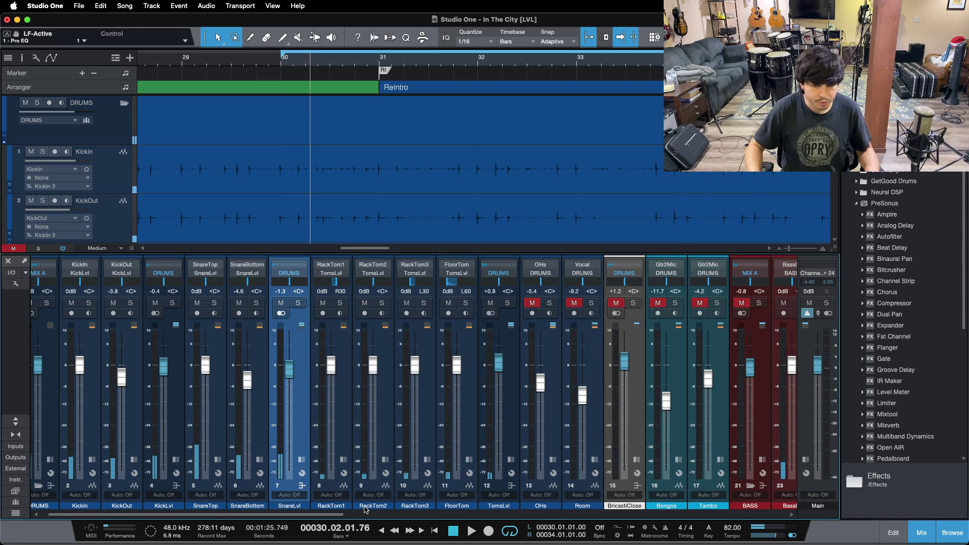
# Step: Show the insert lists of the OHs and Room channels, unmute OHs and open its Pro EQ
pyautogui.hscroll(8, 376, 477)
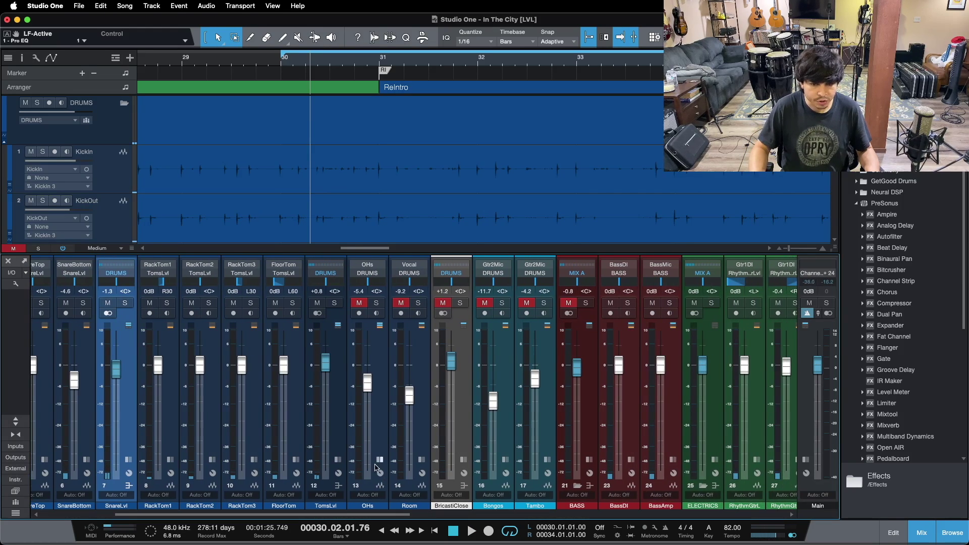
pyautogui.click(378, 466)
pyautogui.click(379, 459)
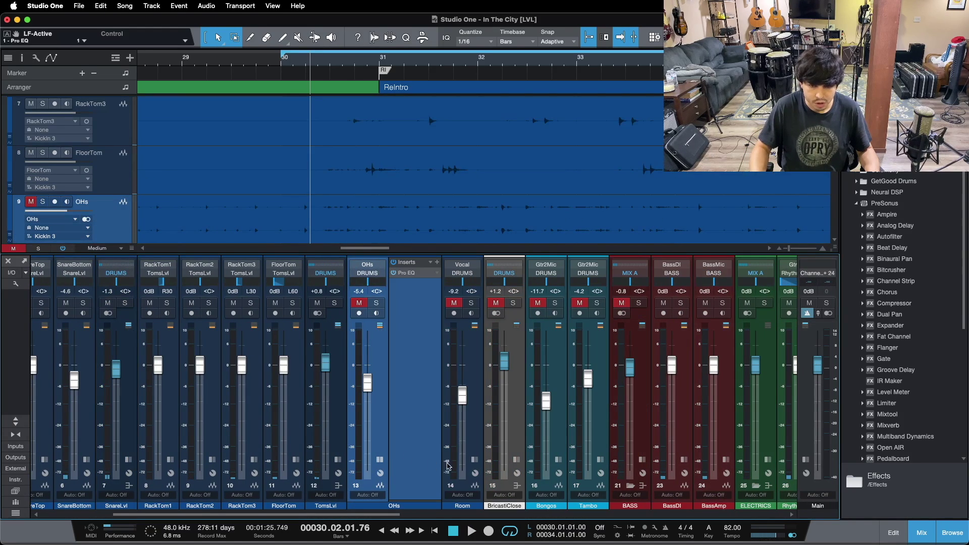
pyautogui.click(475, 460)
pyautogui.click(359, 303)
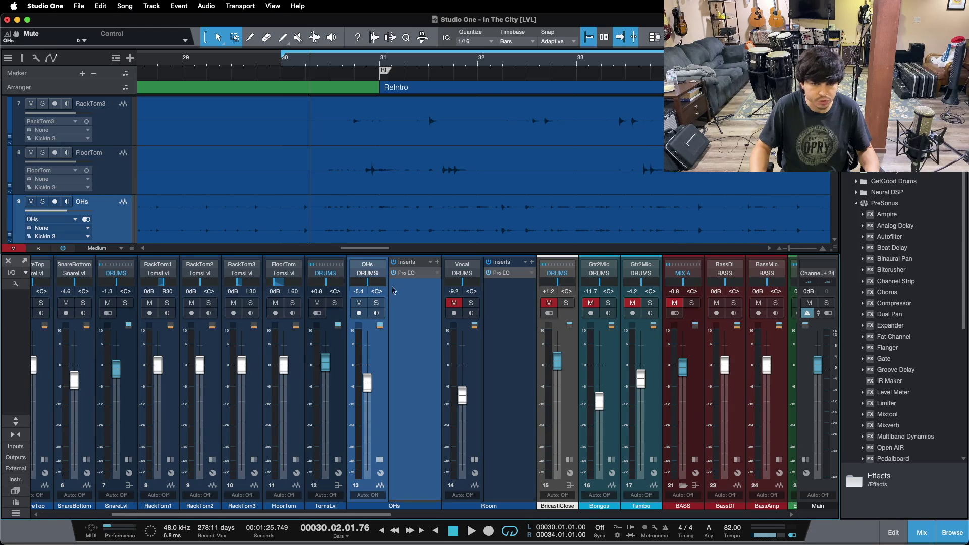
pyautogui.click(411, 274)
pyautogui.moveTo(499, 130); pyautogui.dragTo(573, 172)
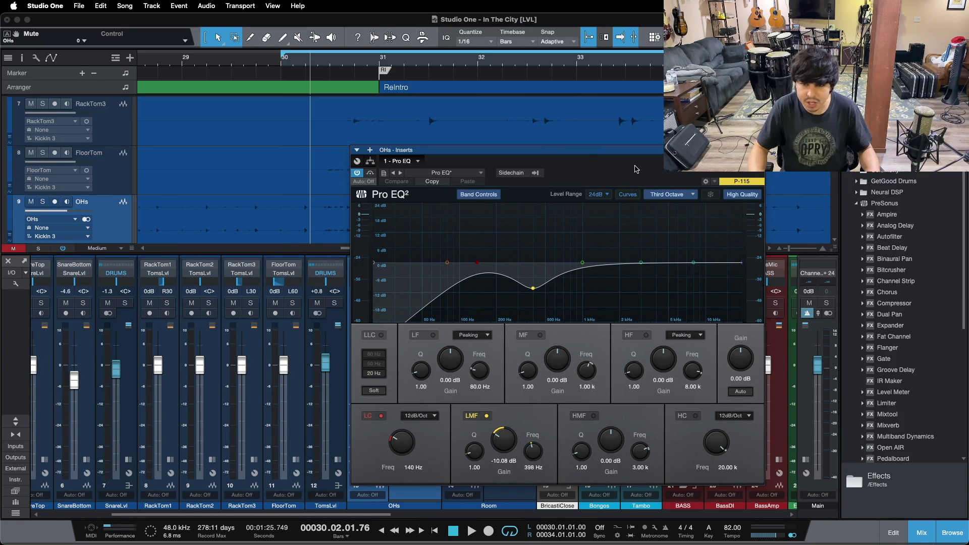
# Step: Close the OHs Pro EQ, solo the OHs channel and return playback to bar 30
pyautogui.moveTo(626, 168)
pyautogui.mouseDown()
pyautogui.moveTo(648, 160)
pyautogui.moveTo(614, 171)
pyautogui.moveTo(626, 171)
pyautogui.moveTo(624, 183)
pyautogui.mouseUp()
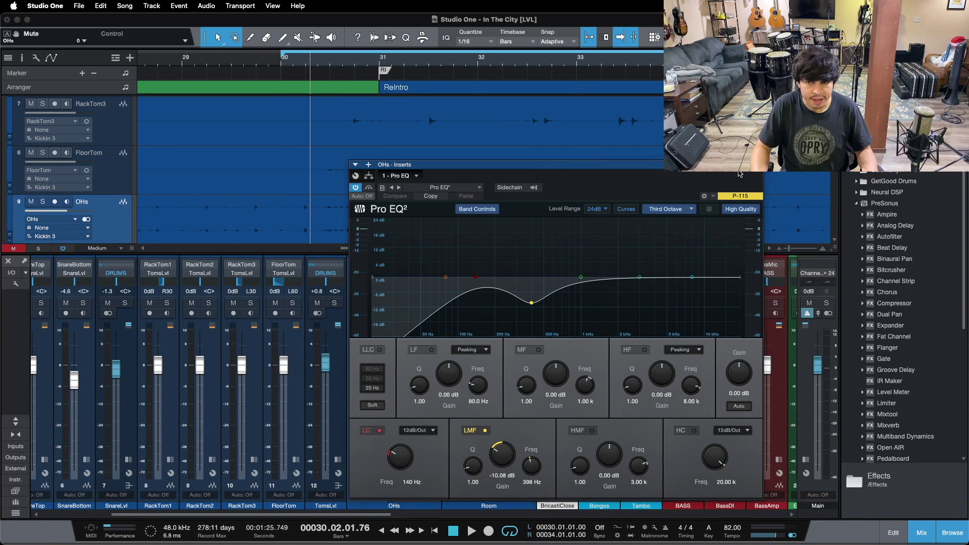
pyautogui.click(757, 164)
pyautogui.click(373, 303)
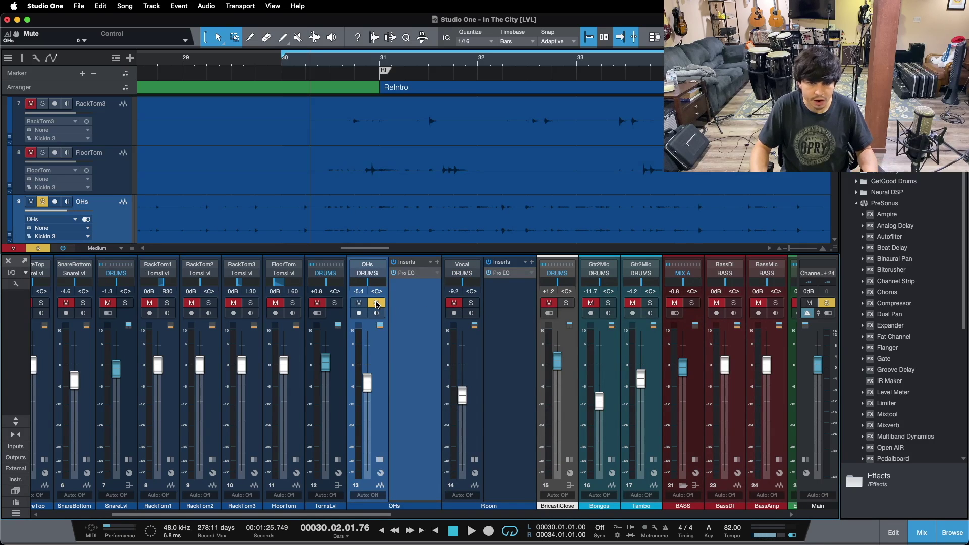
pyautogui.press('KP_1')
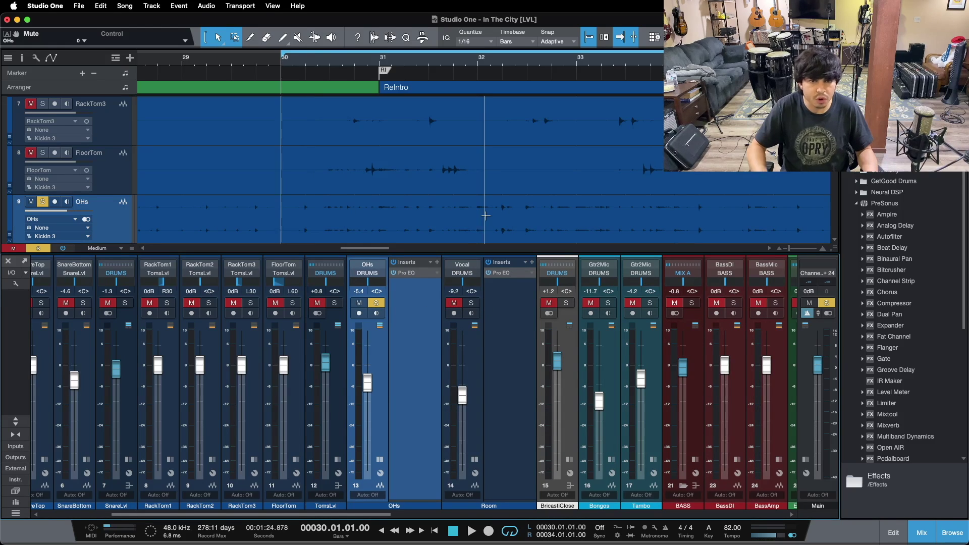
# Step: Reopen the OHs Pro EQ and switch off its LC and LMF bands
pyautogui.click(404, 273)
pyautogui.click(378, 430)
pyautogui.click(484, 430)
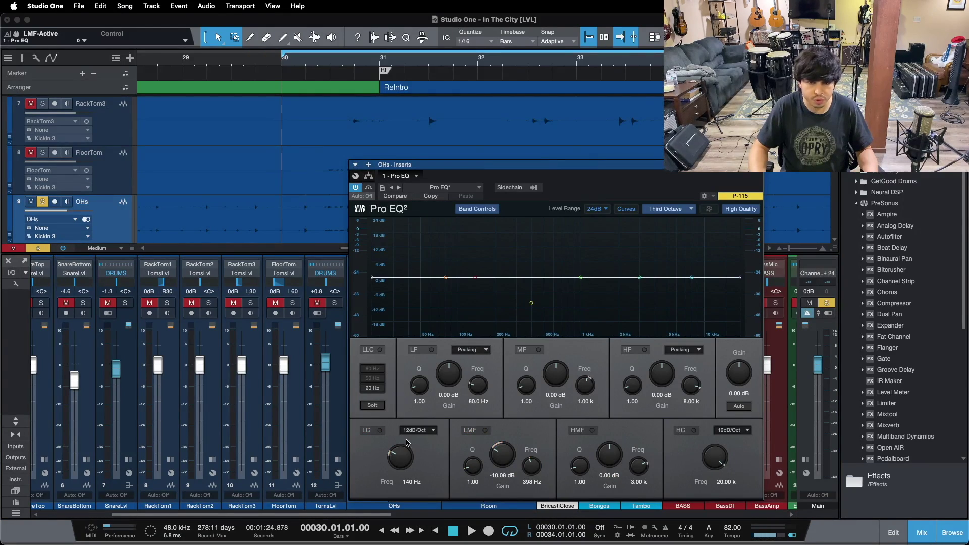
# Step: Play the soloed OHs from bar 30 with the 140 Hz low cut on, bypassing it briefly and re-enabling it to compare
pyautogui.click(368, 434)
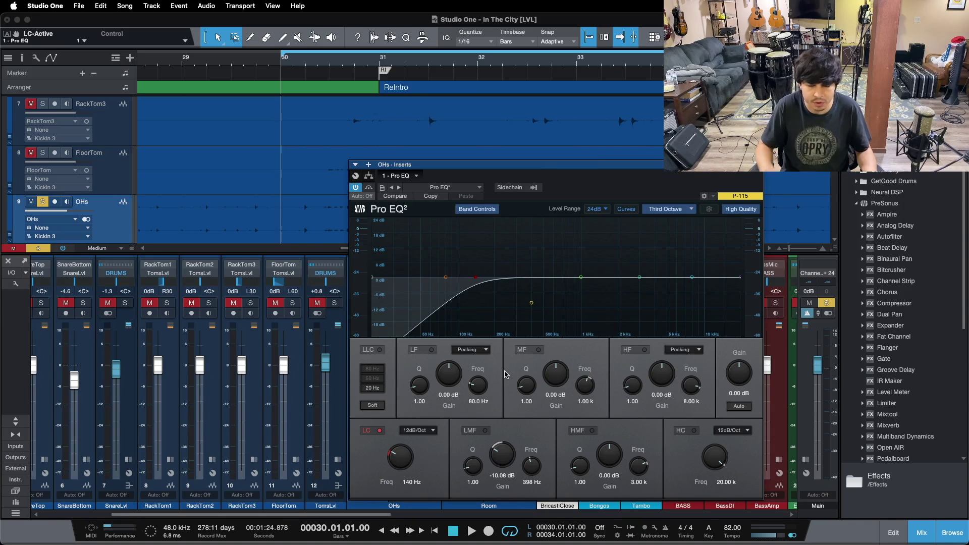
pyautogui.press('space')
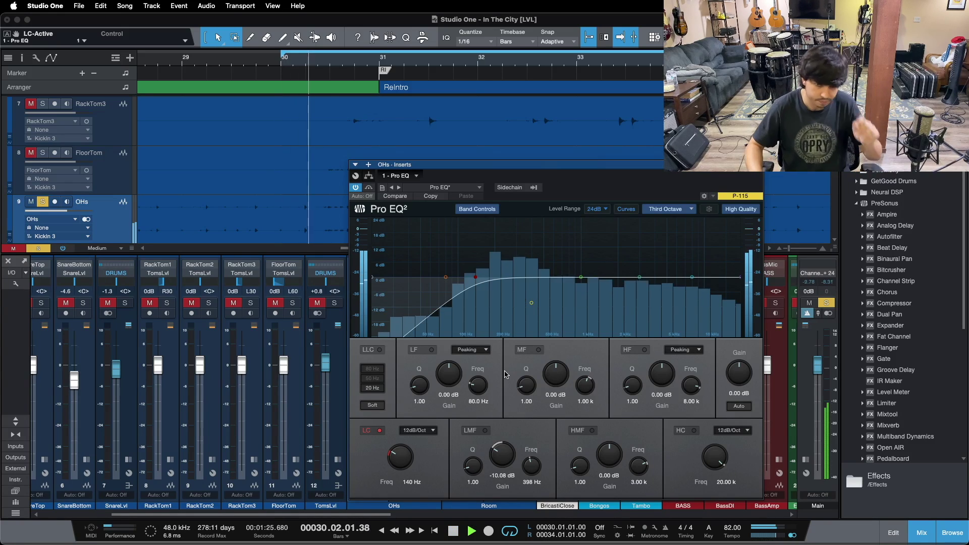
pyautogui.click(369, 432)
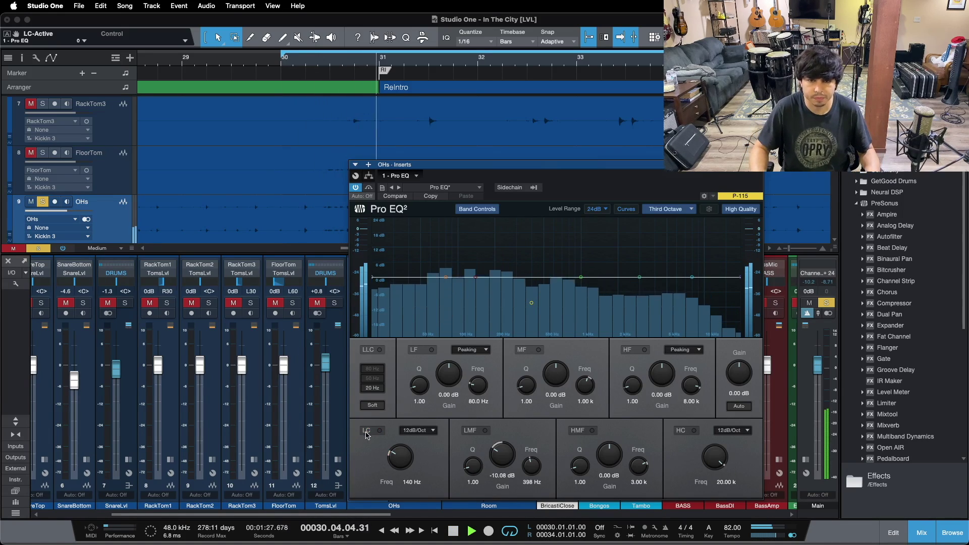
pyautogui.click(370, 431)
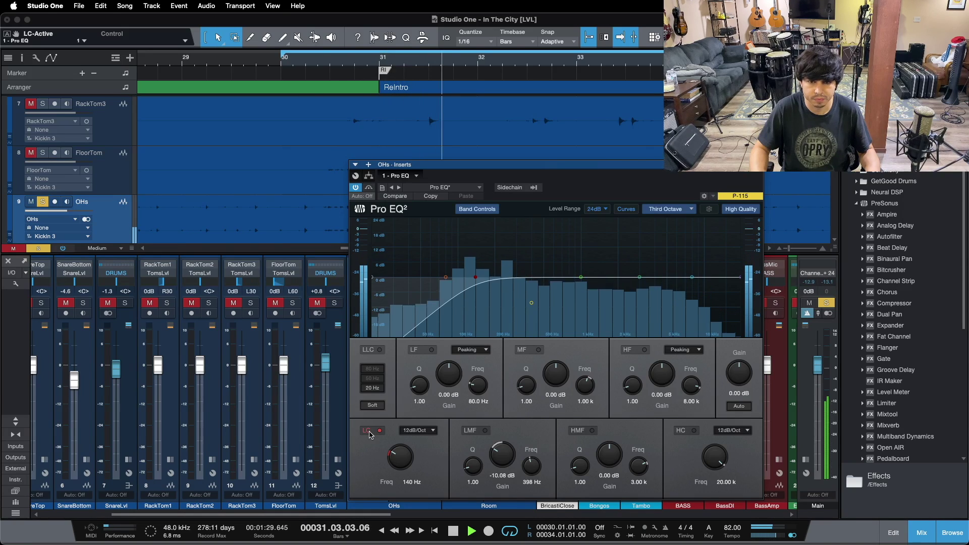
# Step: Continue playback from marker V4 at bar 46 and switch on the OHs LMF cut of -10.08 dB at 398 Hz
pyautogui.moveTo(438, 65); pyautogui.dragTo(364, 25)
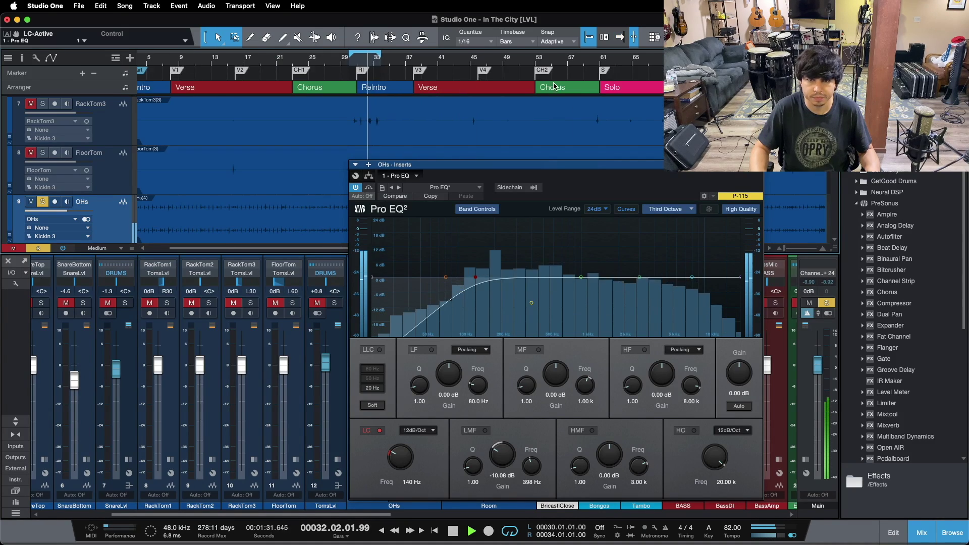
pyautogui.doubleClick(519, 72)
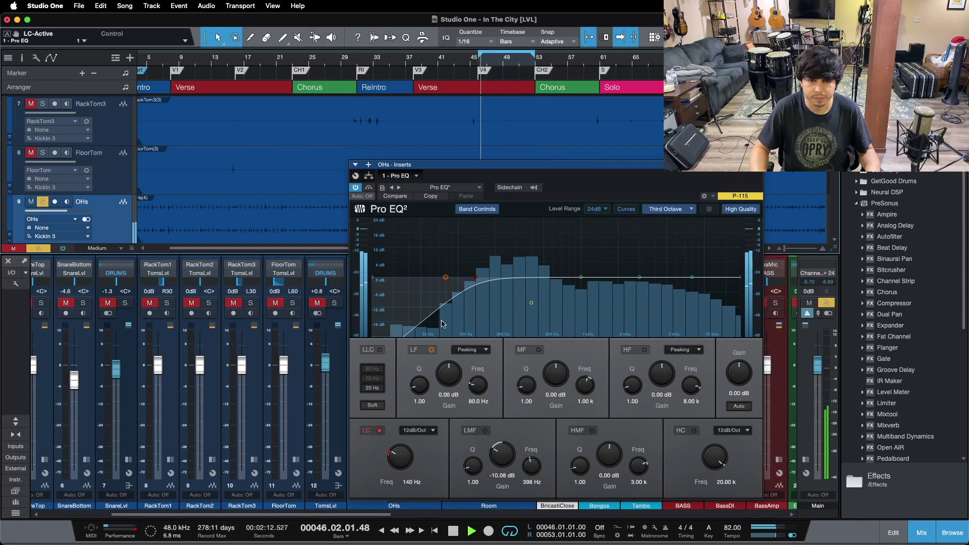
pyautogui.click(484, 432)
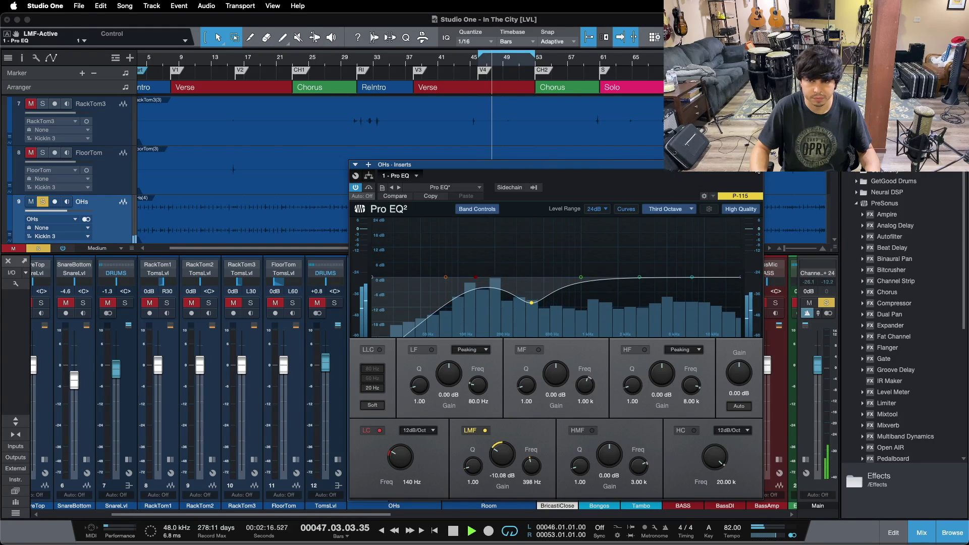
# Step: Unsolo OHs during playback to hear it with the full mix, zoom in around bars 43 to 53 and stop
pyautogui.moveTo(656, 178); pyautogui.dragTo(741, 173)
pyautogui.click(376, 302)
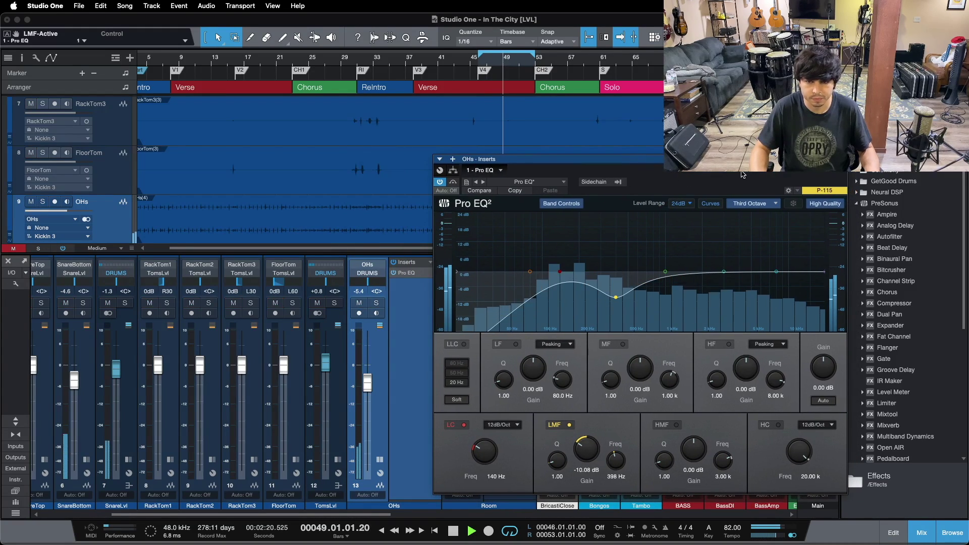
pyautogui.click(380, 459)
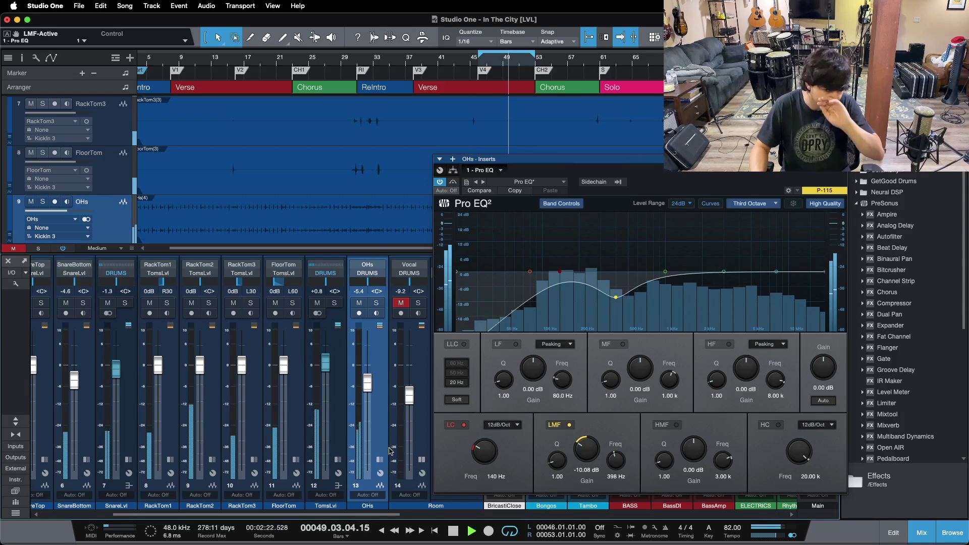
pyautogui.click(379, 459)
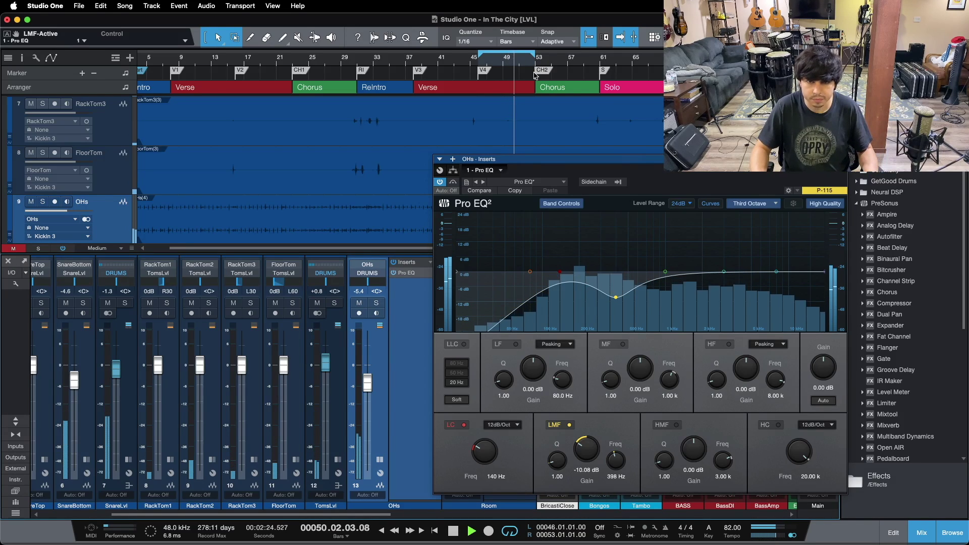
pyautogui.moveTo(509, 57); pyautogui.dragTo(495, 90)
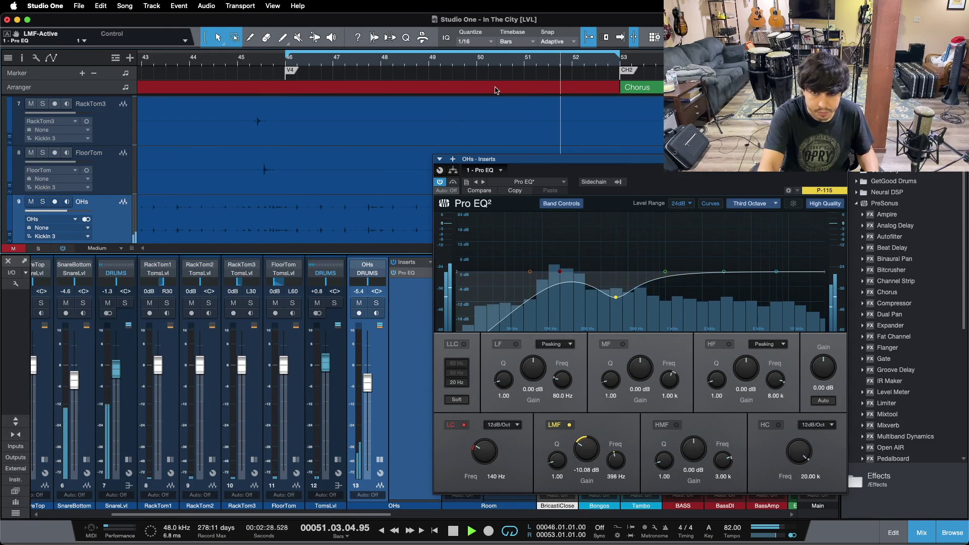
pyautogui.press('f')
pyautogui.press('space')
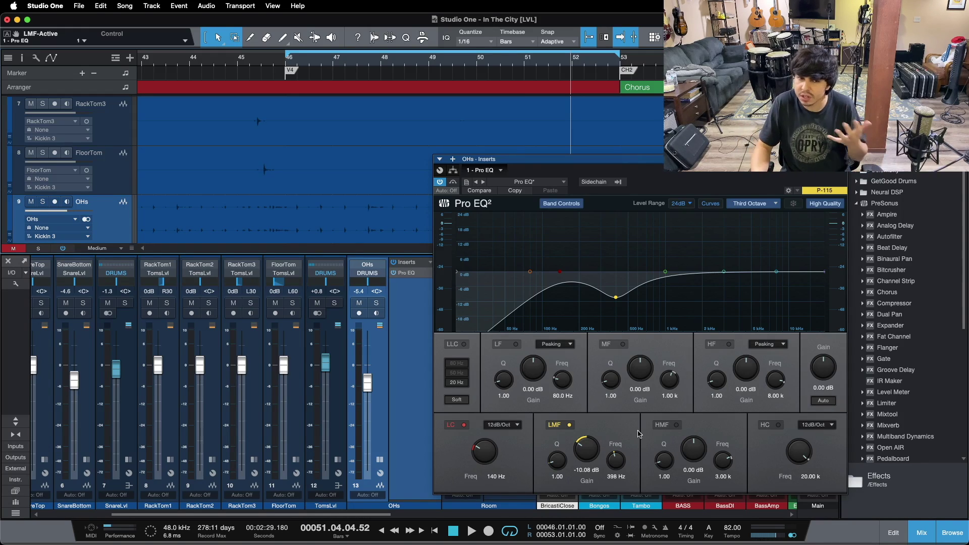
# Step: Collapse the OHs insert list, unmute and solo the Room channel, and open its Pro EQ
pyautogui.click(380, 460)
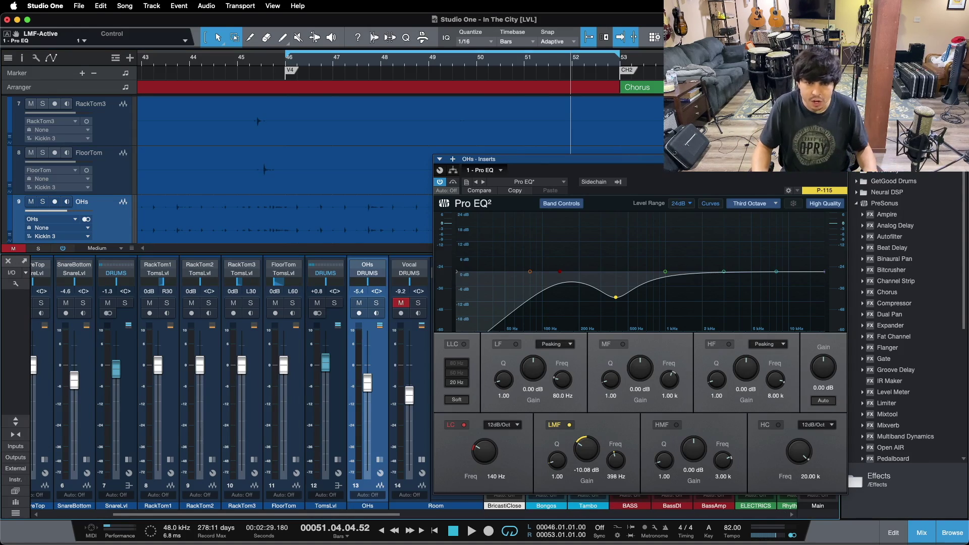
pyautogui.click(400, 303)
pyautogui.click(425, 457)
pyautogui.click(418, 302)
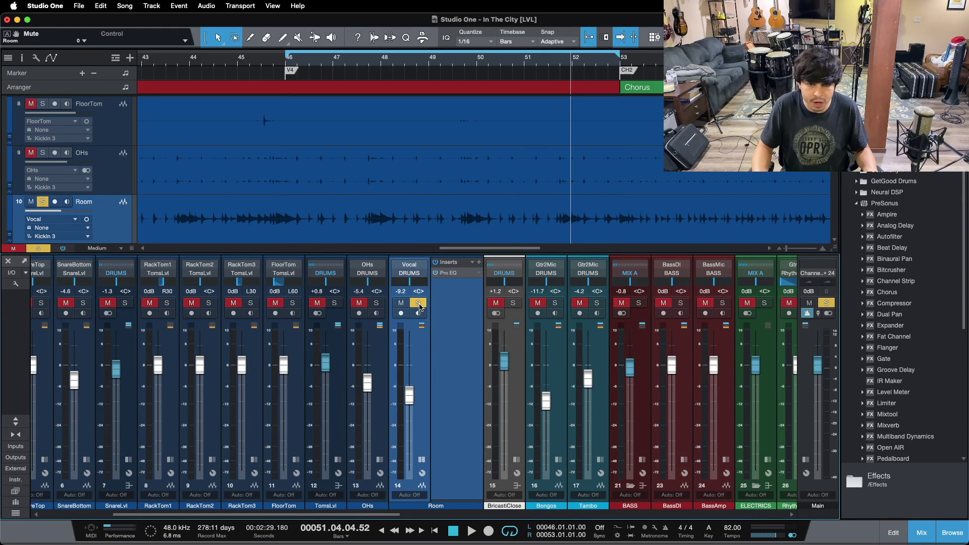
pyautogui.click(450, 278)
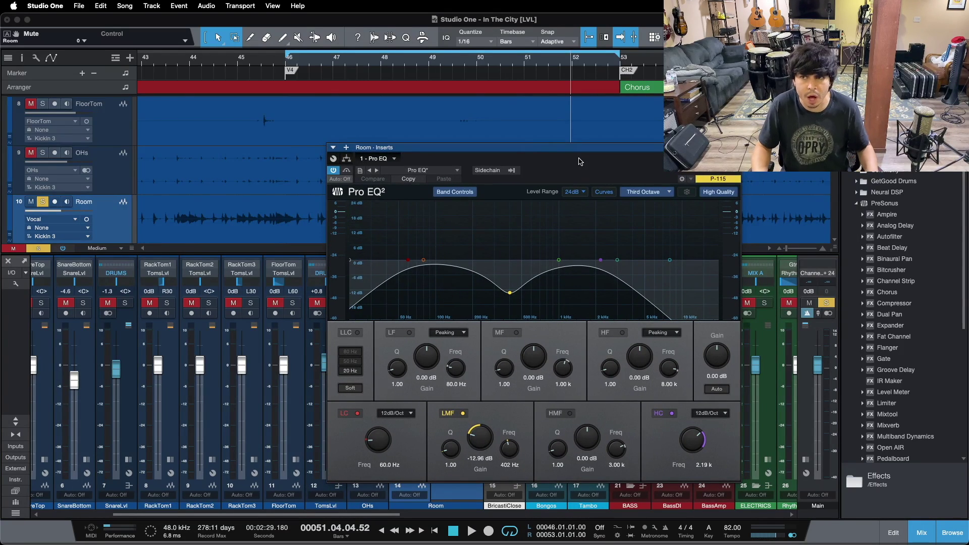
# Step: Move the Room Pro EQ window aside and switch off its LC, LMF and HC bands
pyautogui.moveTo(535, 170); pyautogui.dragTo(496, 158)
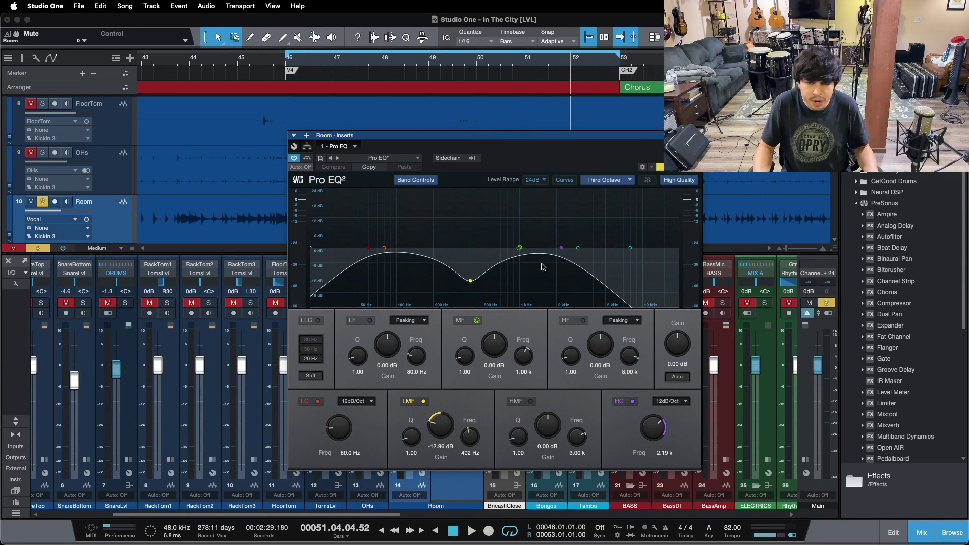
pyautogui.moveTo(543, 158); pyautogui.dragTo(755, 171)
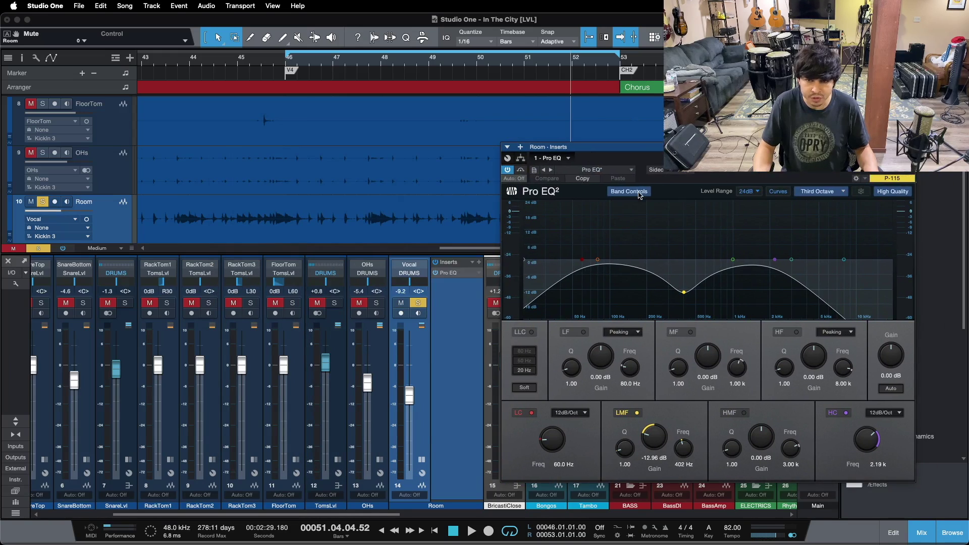
pyautogui.click(531, 412)
pyautogui.click(637, 412)
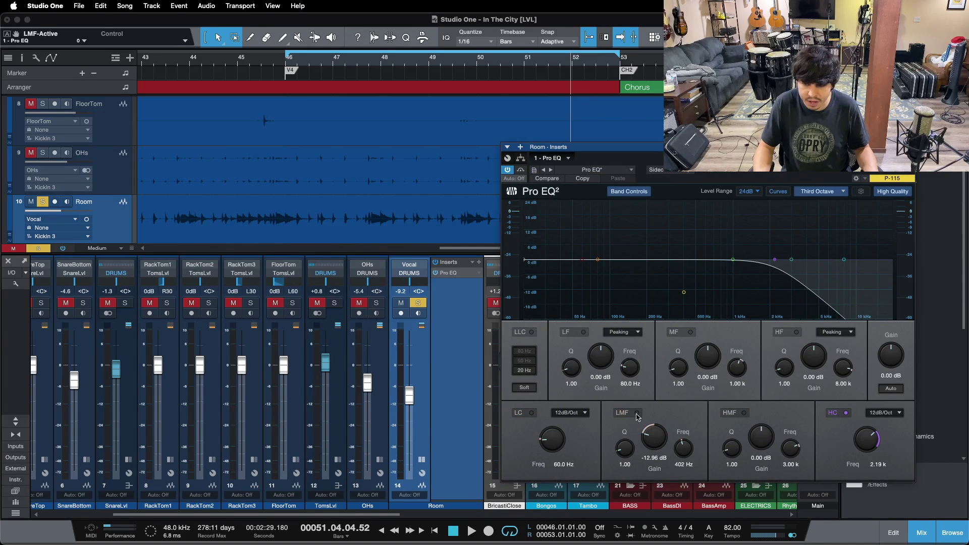
pyautogui.click(836, 414)
# Step: Play Room from bar 46, switching on the 60 Hz low cut, 2.19 kHz high cut and -12.96 dB LMF at 402 Hz
pyautogui.press('space')
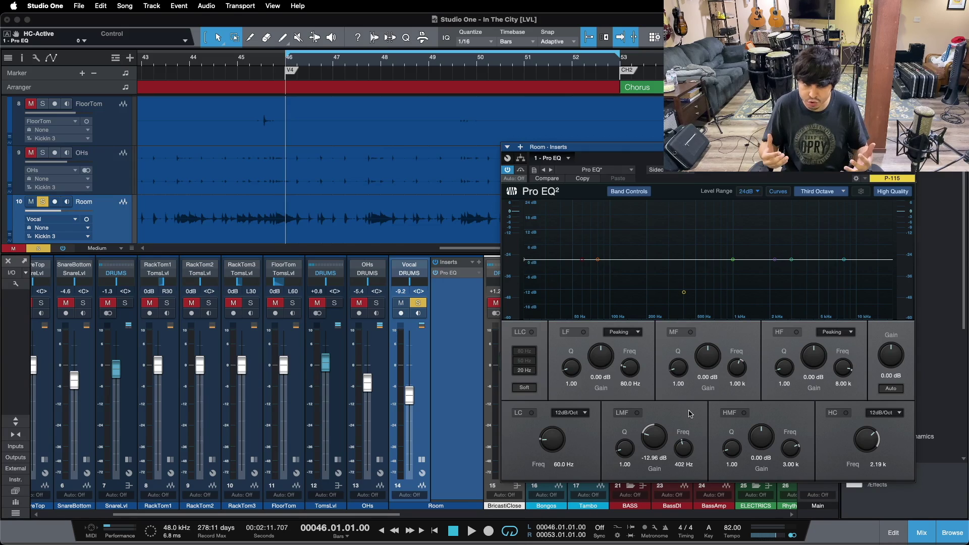
pyautogui.press('space')
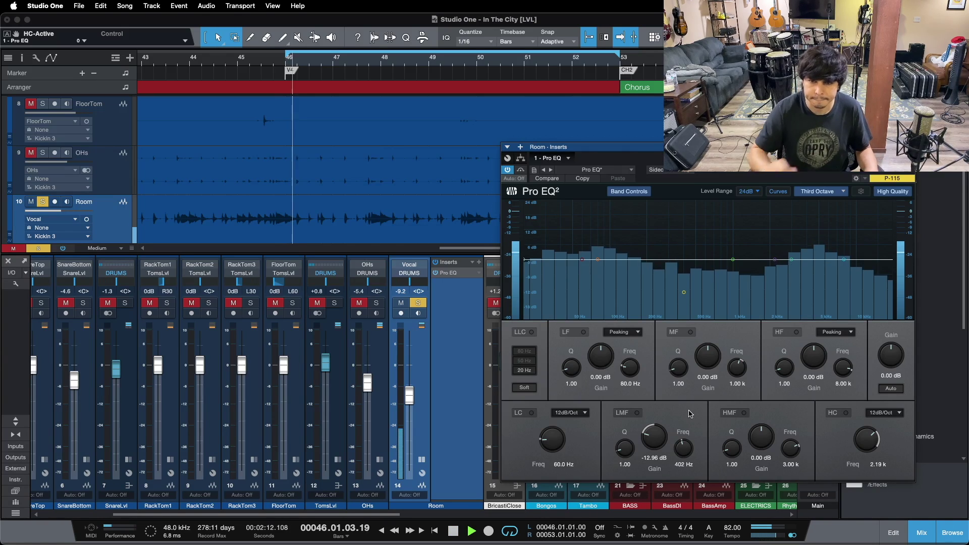
pyautogui.click(530, 413)
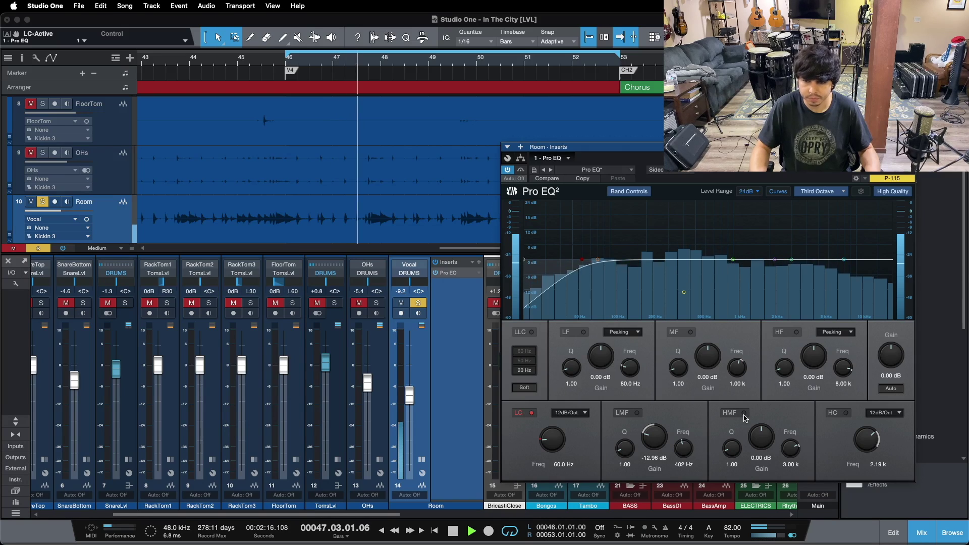
pyautogui.click(846, 412)
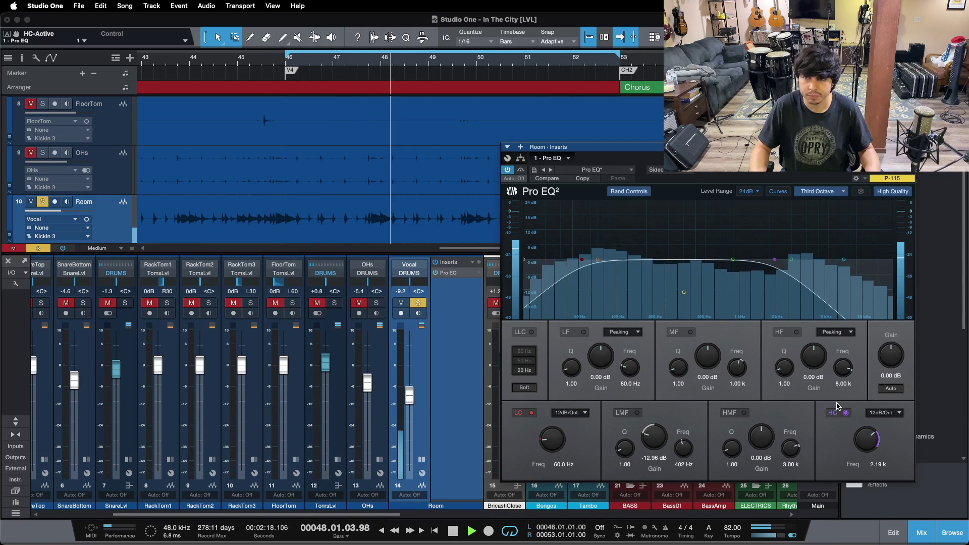
pyautogui.click(635, 413)
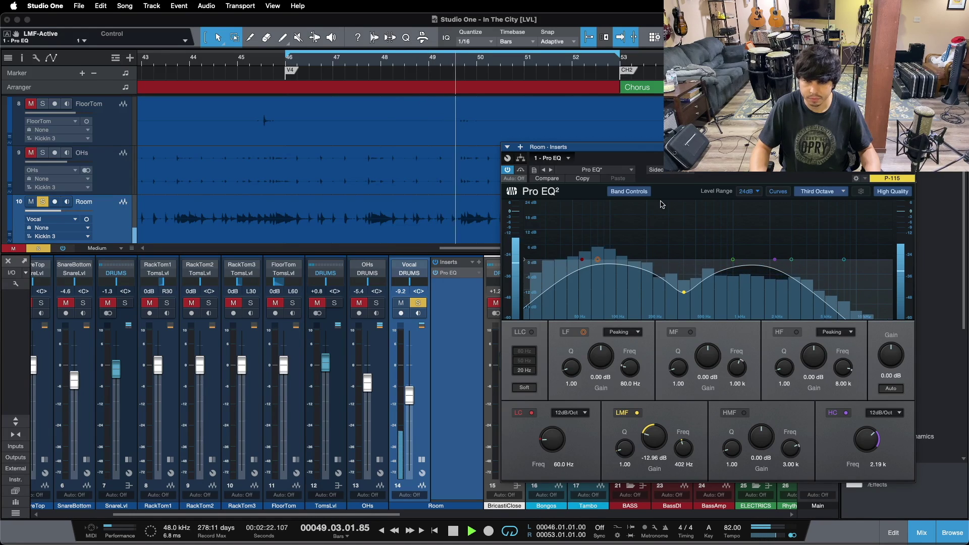
# Step: Unsolo Room, collapse its insert list and close its Pro EQ while the mix plays
pyautogui.press('s')
pyautogui.click(422, 457)
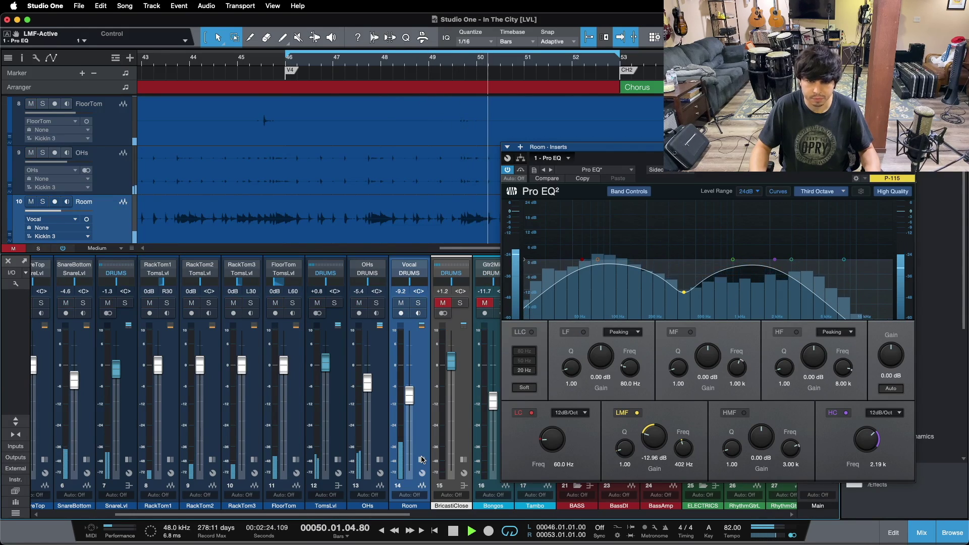
pyautogui.click(909, 147)
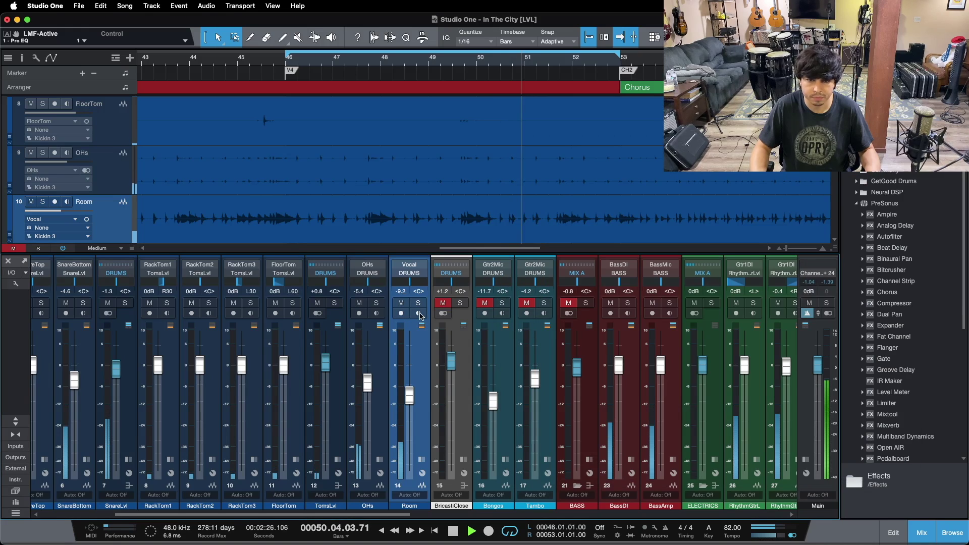
# Step: Show the BricastiClose insert list, stop playback and unmute that reverb channel
pyautogui.click(463, 459)
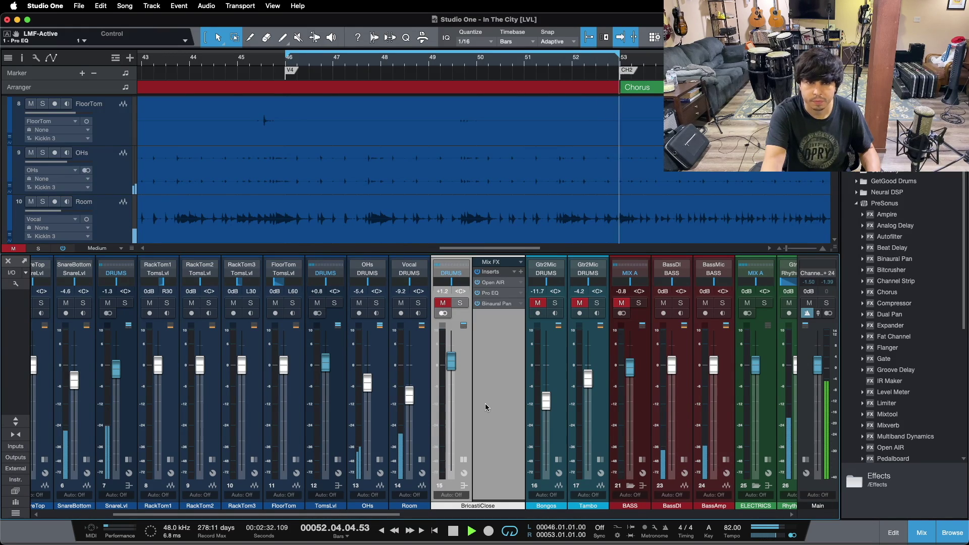
pyautogui.press('space')
pyautogui.click(442, 302)
# Step: Examine the Open AIR and Pro EQ settings on BricastiClose, and close the insert window
pyautogui.click(503, 295)
pyautogui.moveTo(753, 170); pyautogui.dragTo(609, 197)
pyautogui.click(410, 184)
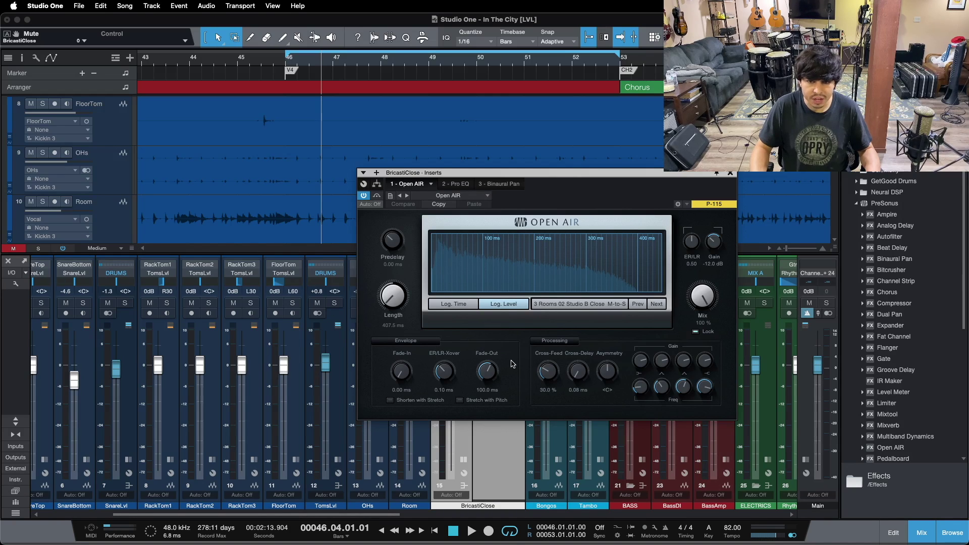
pyautogui.click(455, 183)
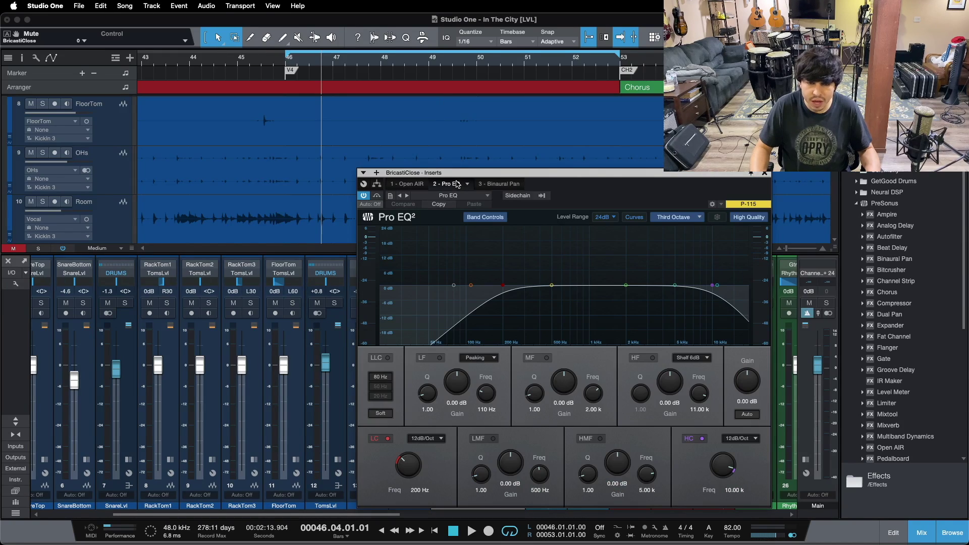
pyautogui.moveTo(714, 183); pyautogui.dragTo(711, 161)
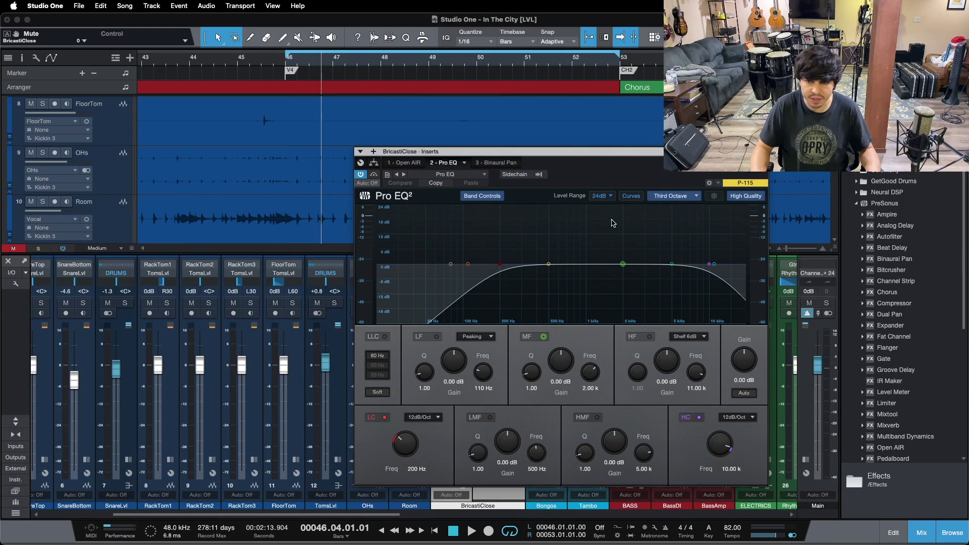
pyautogui.click(762, 151)
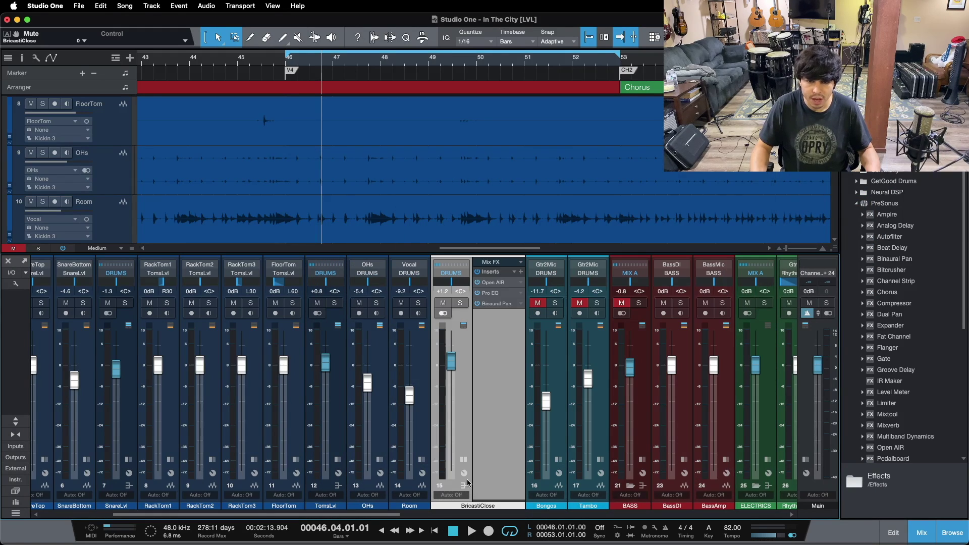
# Step: Collapse the BricastiClose insert list, unmute Bongos and Tambo, and return the mixer view to the first drum channels
pyautogui.click(463, 460)
pyautogui.moveTo(392, 513); pyautogui.dragTo(448, 513)
pyautogui.click(345, 303)
pyautogui.click(387, 303)
pyautogui.moveTo(386, 514); pyautogui.dragTo(2, 494)
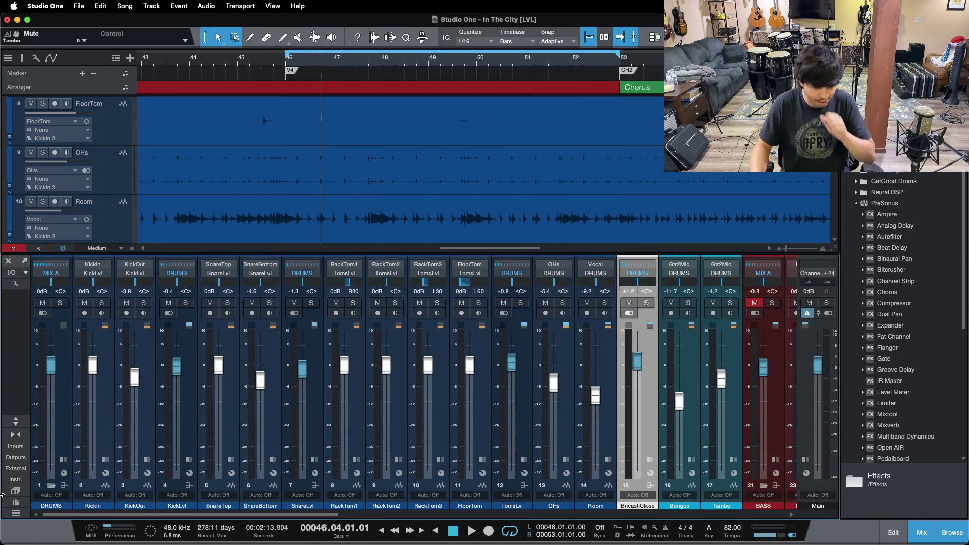
# Step: Play the mix and bring the first drum tracks into view in the arrangement
pyautogui.press('space')
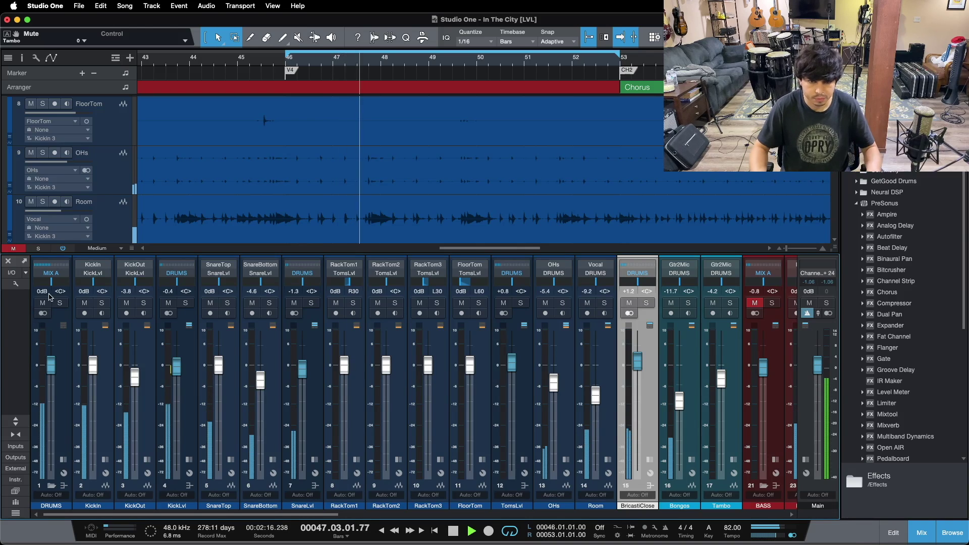
pyautogui.press('F3')
pyautogui.scroll(5, 567, 316)
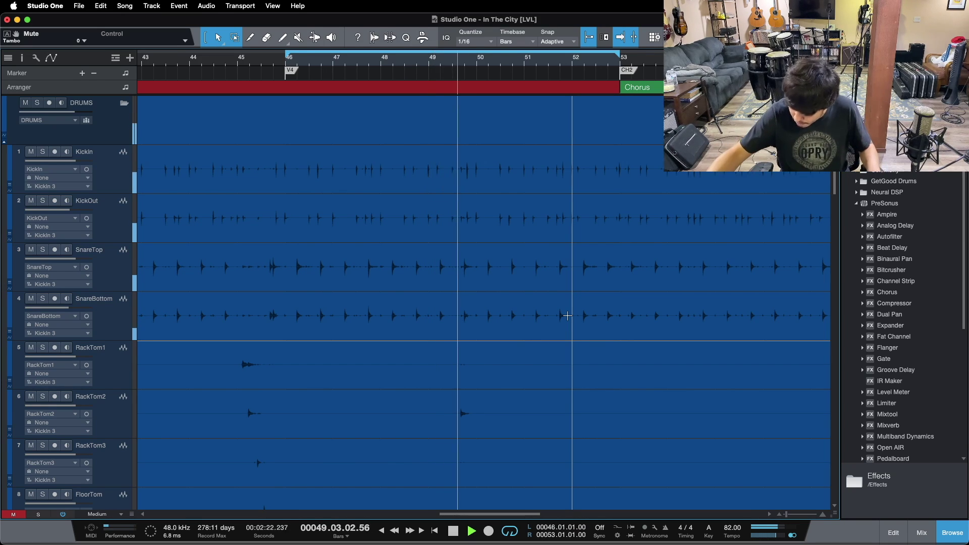
pyautogui.press('F3')
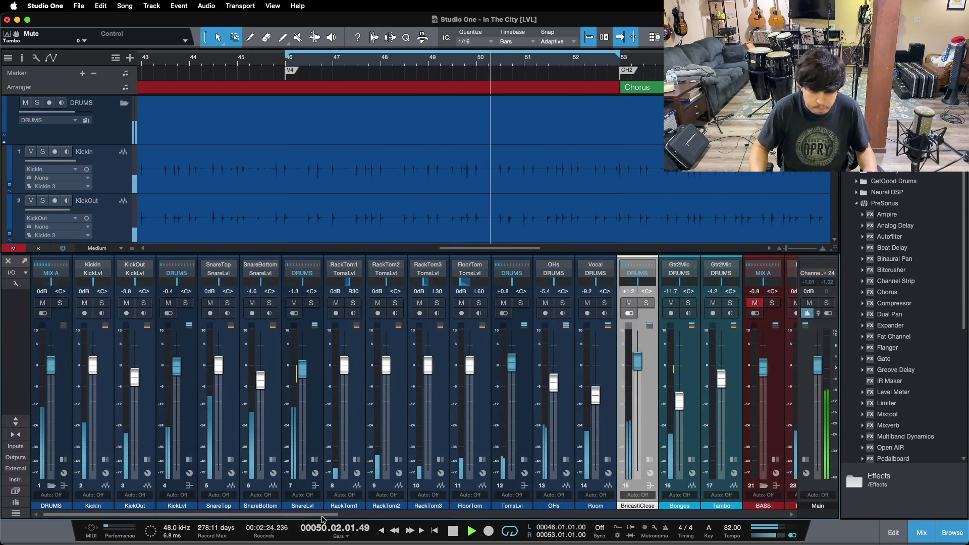
# Step: Set the loop range to the Chorus section, bars 53 to 61, and stop playback
pyautogui.hscroll(5, 428, 507)
pyautogui.moveTo(525, 66); pyautogui.dragTo(376, 68)
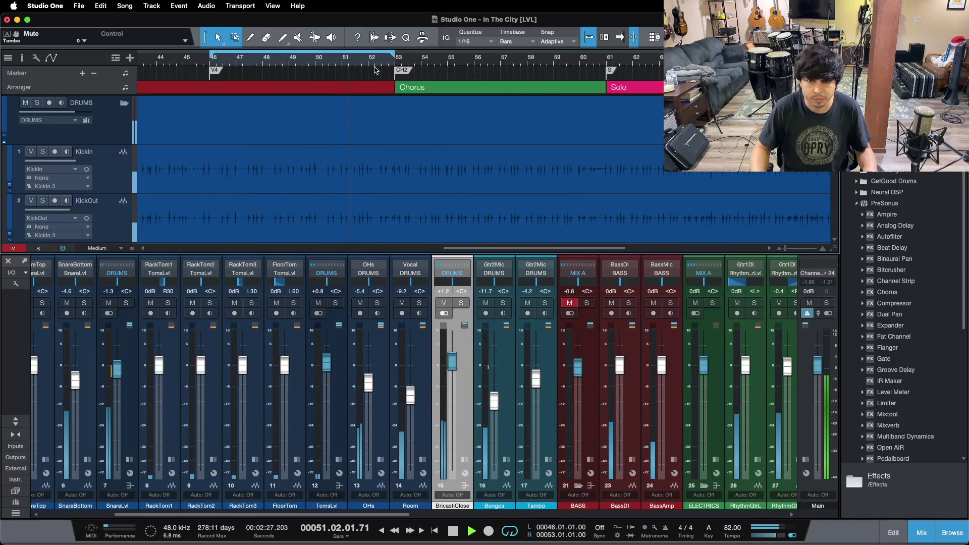
pyautogui.doubleClick(523, 74)
pyautogui.press('space')
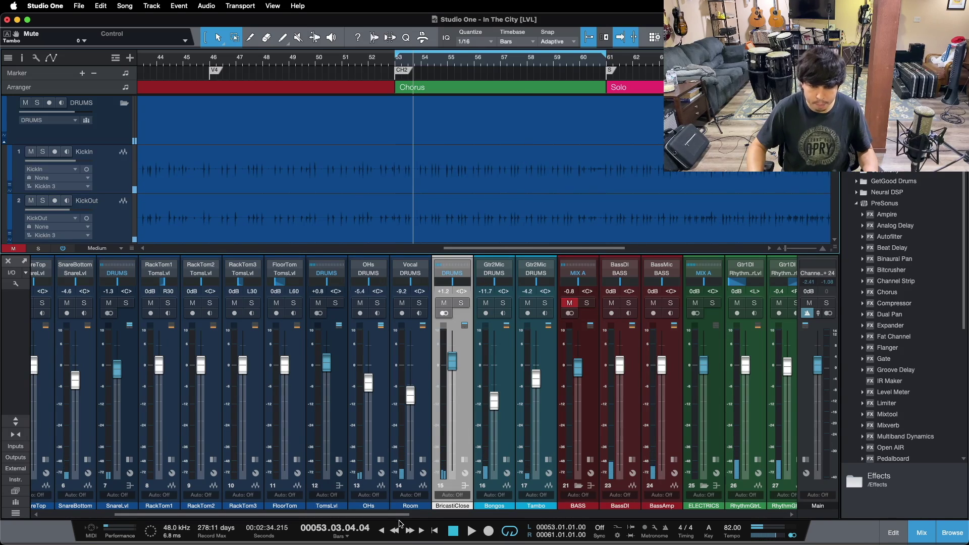
# Step: Unmute the BASS bus and show the insert lists of BassDI and BassAmp
pyautogui.hscroll(4, 402, 514)
pyautogui.click(399, 303)
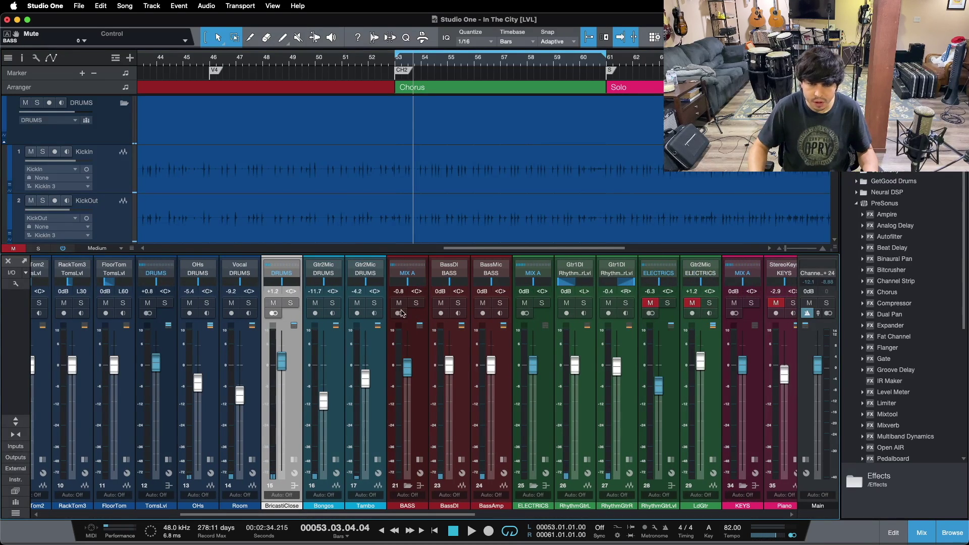
pyautogui.click(461, 460)
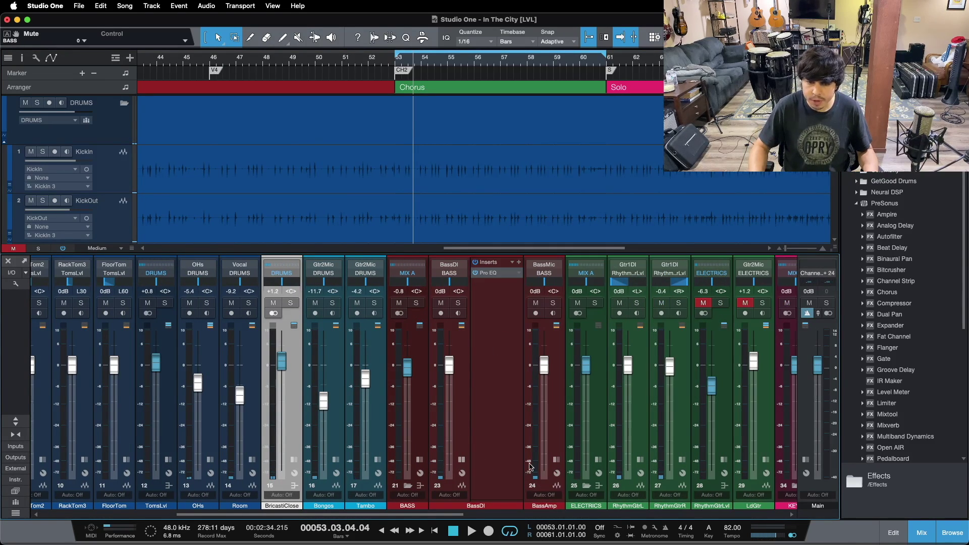
pyautogui.click(556, 460)
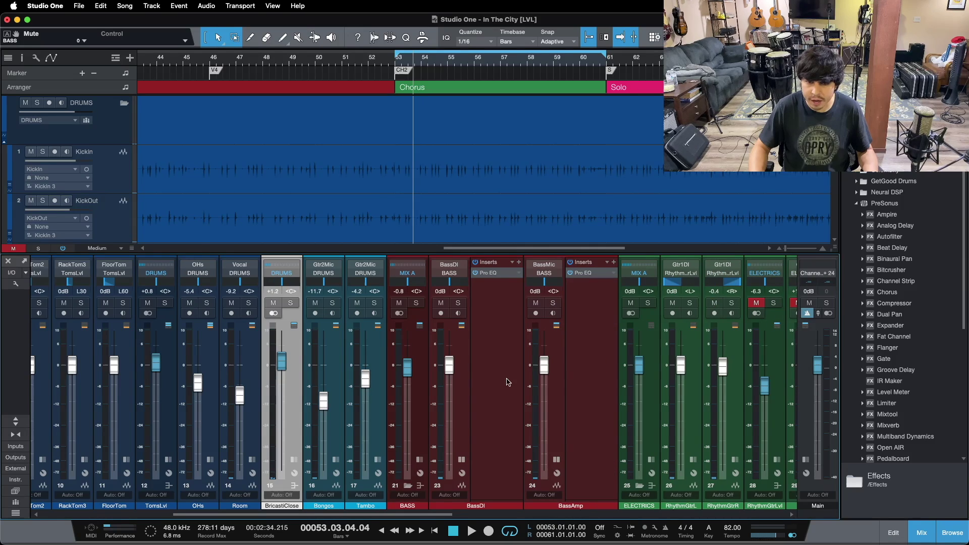
# Step: Examine the Pro EQ settings on BassDI and BassAmp, and close the insert window
pyautogui.click(494, 338)
pyautogui.doubleClick(493, 273)
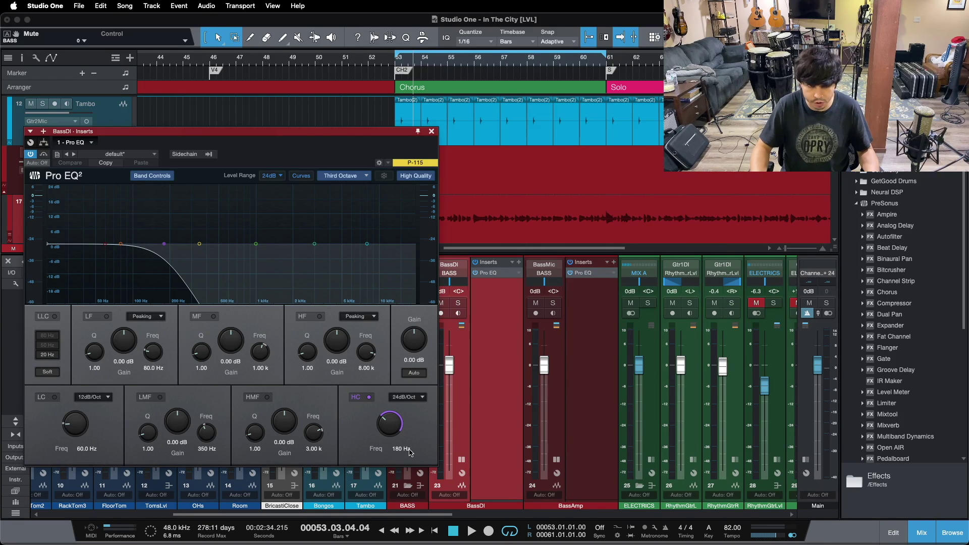
pyautogui.click(582, 313)
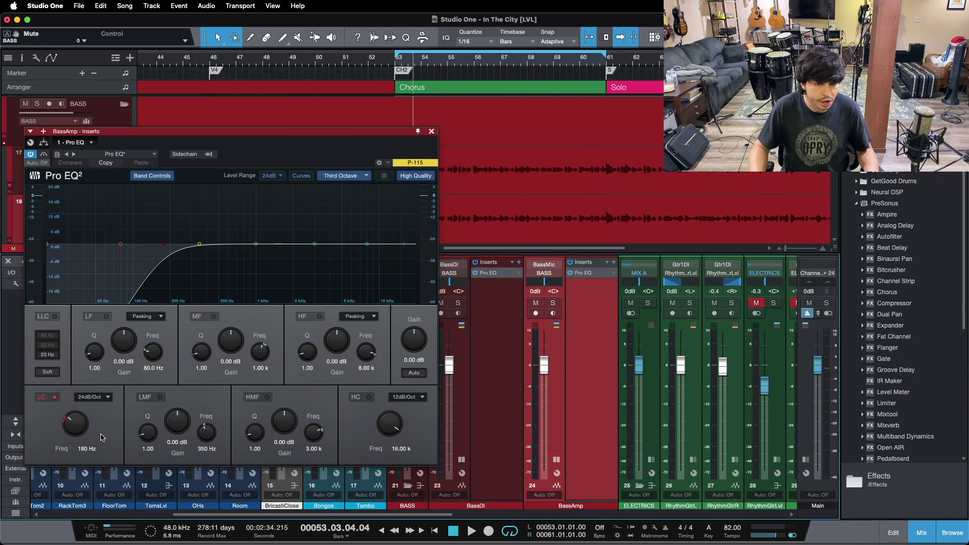
pyautogui.click(431, 131)
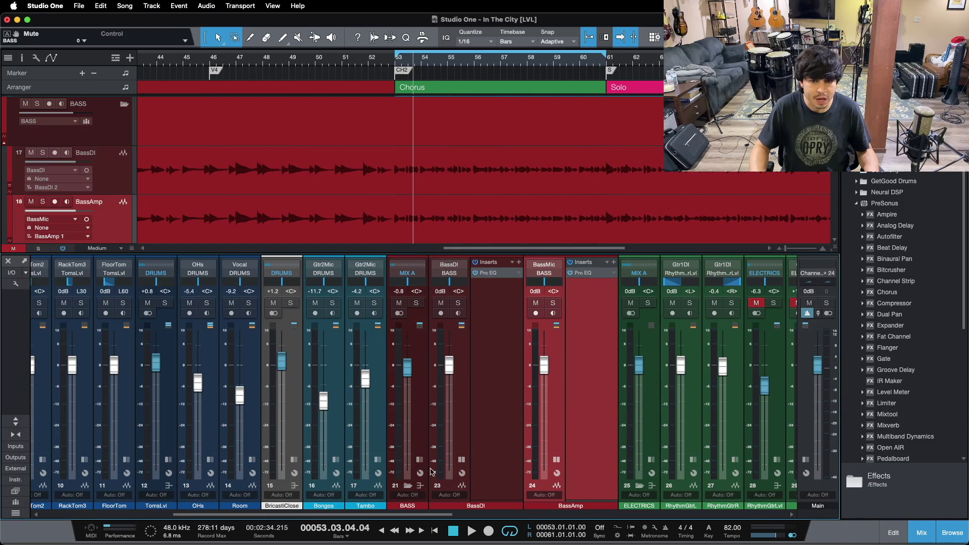
# Step: Show the BASS bus insert list and collapse the insert lists of BassDI and BassAmp
pyautogui.click(419, 459)
pyautogui.click(514, 459)
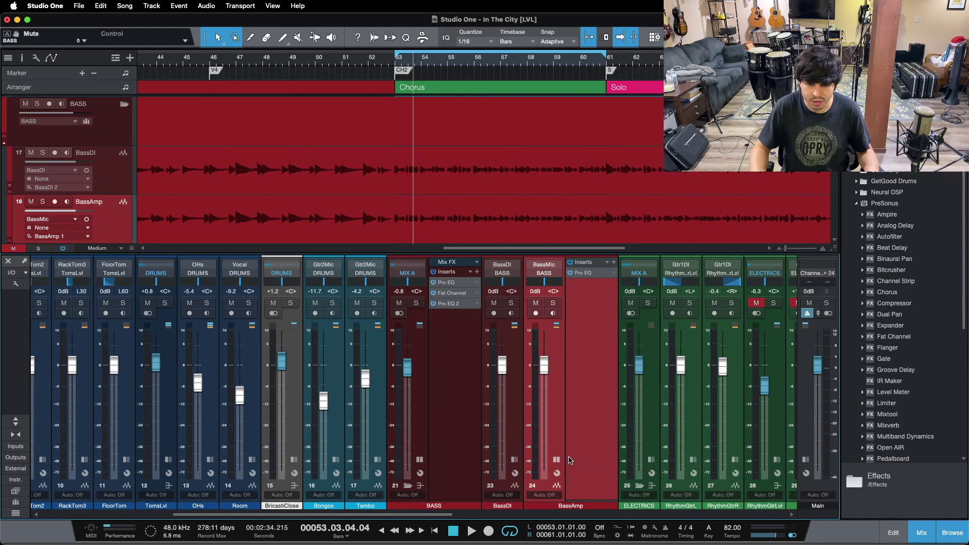
pyautogui.click(557, 459)
# Step: Solo the BASS bus, listen to it in the Chorus, and stop playback
pyautogui.click(416, 303)
pyautogui.press('space')
pyautogui.press('space')
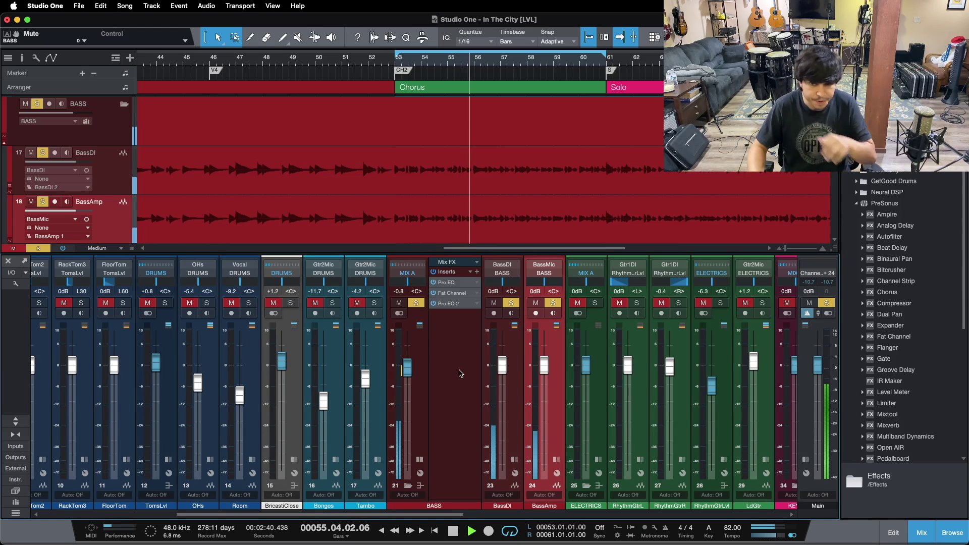
pyautogui.click(463, 376)
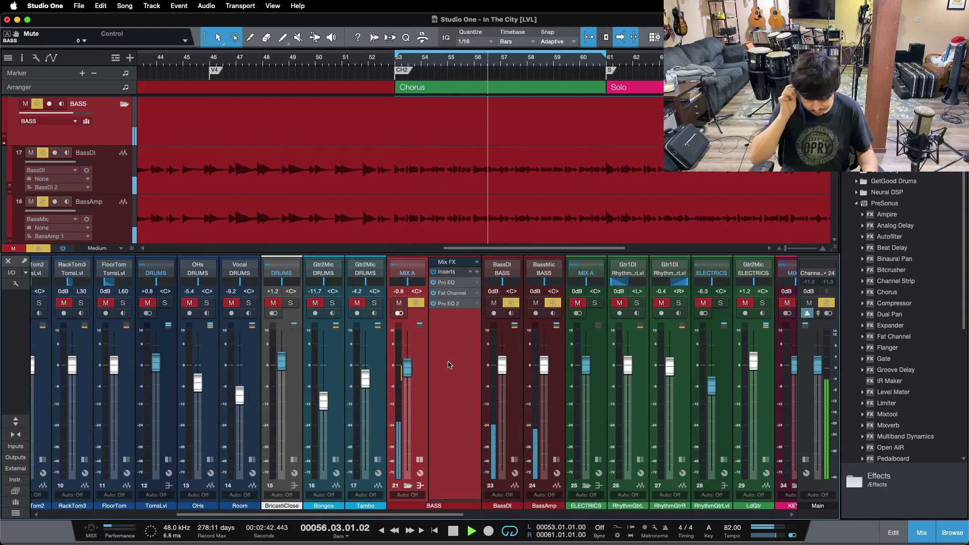
pyautogui.press('space')
# Step: Bypass Fat Channel and Pro EQ 2 on BASS, and switch off the MF and HMF bands in its first Pro EQ
pyautogui.moveTo(336, 514); pyautogui.dragTo(367, 515)
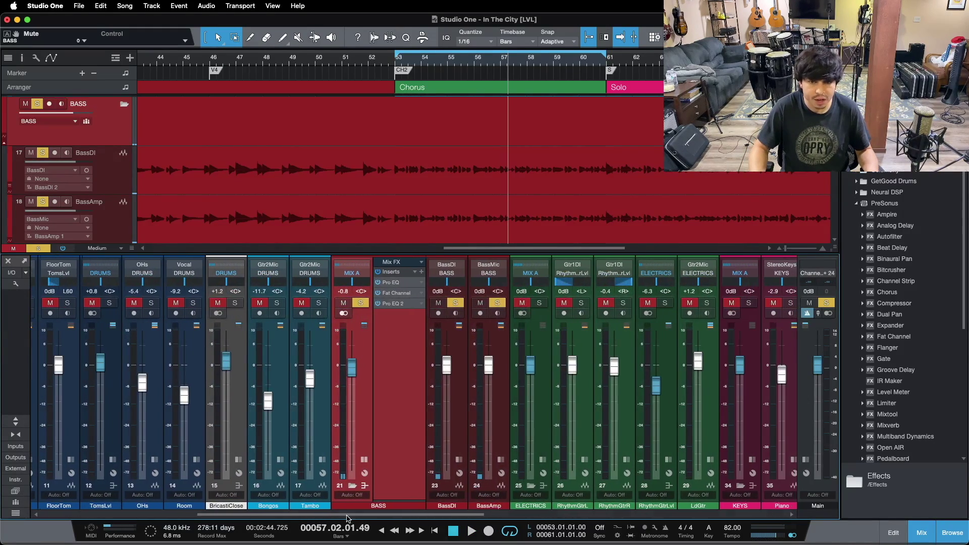
pyautogui.click(395, 284)
pyautogui.moveTo(507, 181); pyautogui.dragTo(720, 190)
pyautogui.click(377, 292)
pyautogui.moveTo(557, 165); pyautogui.dragTo(491, 163)
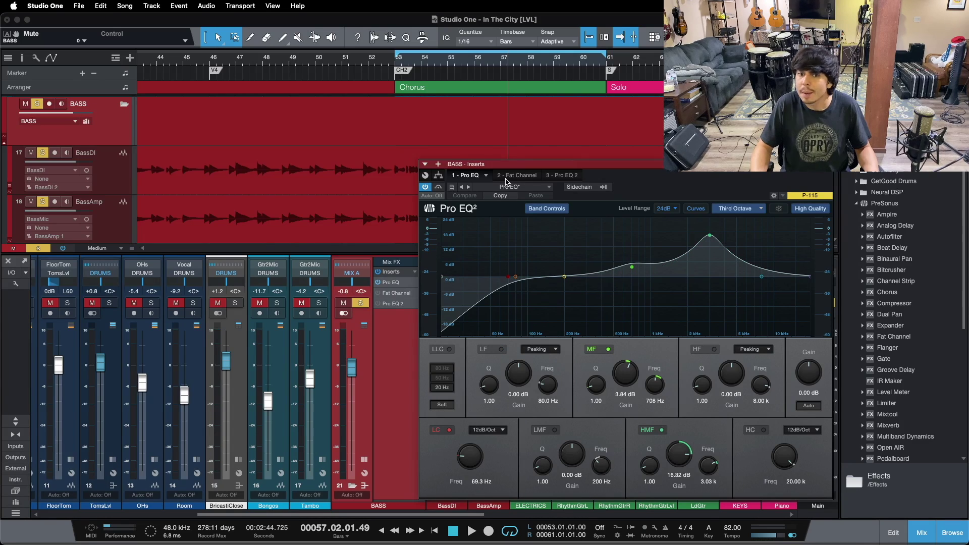
pyautogui.click(608, 349)
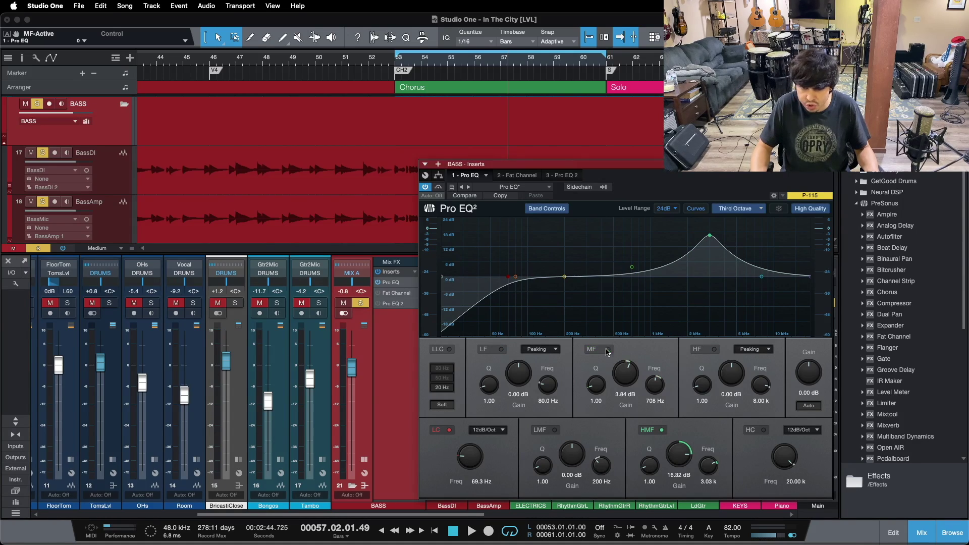
pyautogui.click(653, 430)
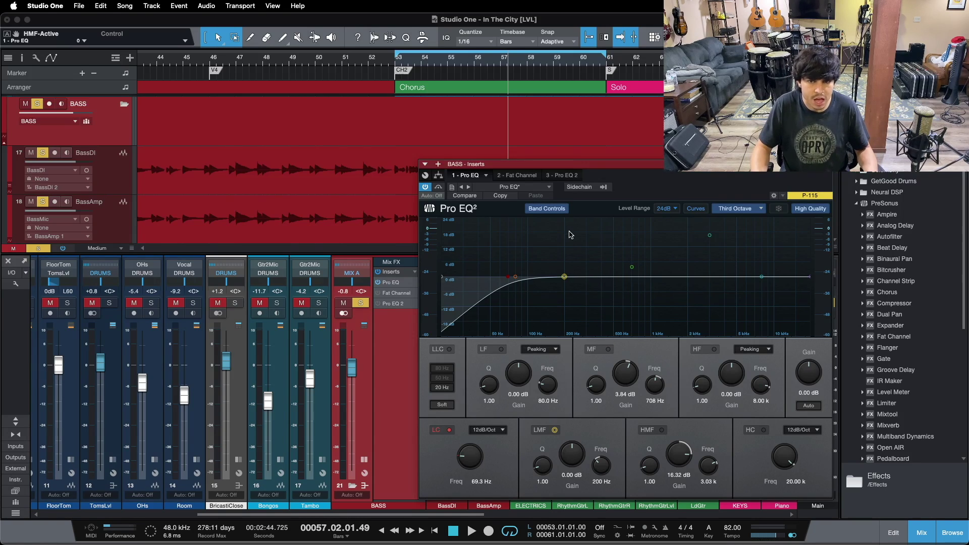
# Step: Examine Pro EQ 2 on the BASS bus with the plug-in switched on, and close the insert window
pyautogui.click(549, 177)
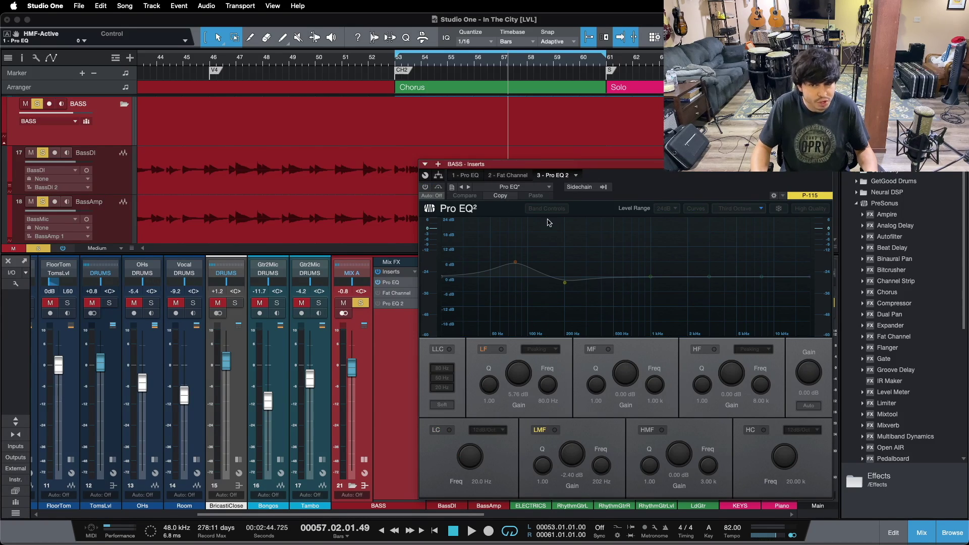
pyautogui.click(425, 187)
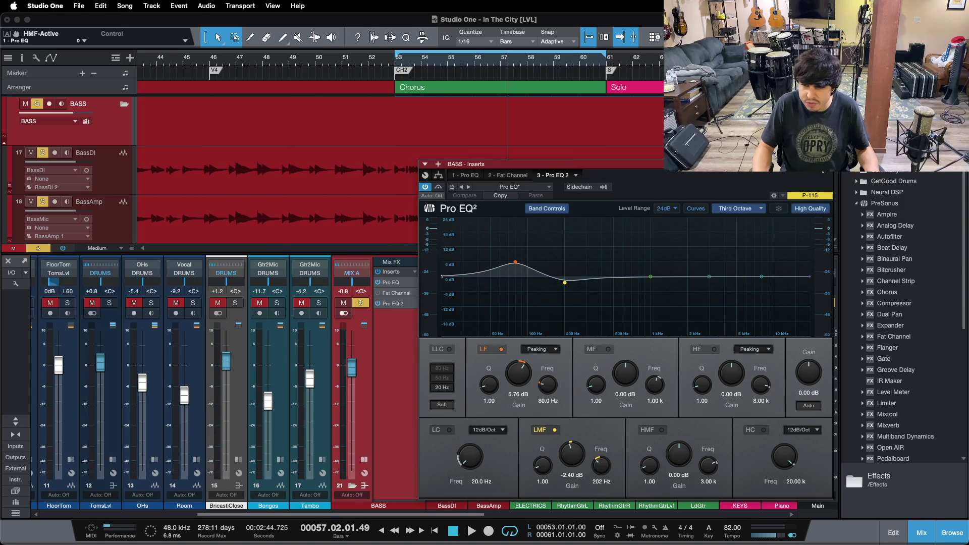
pyautogui.click(820, 173)
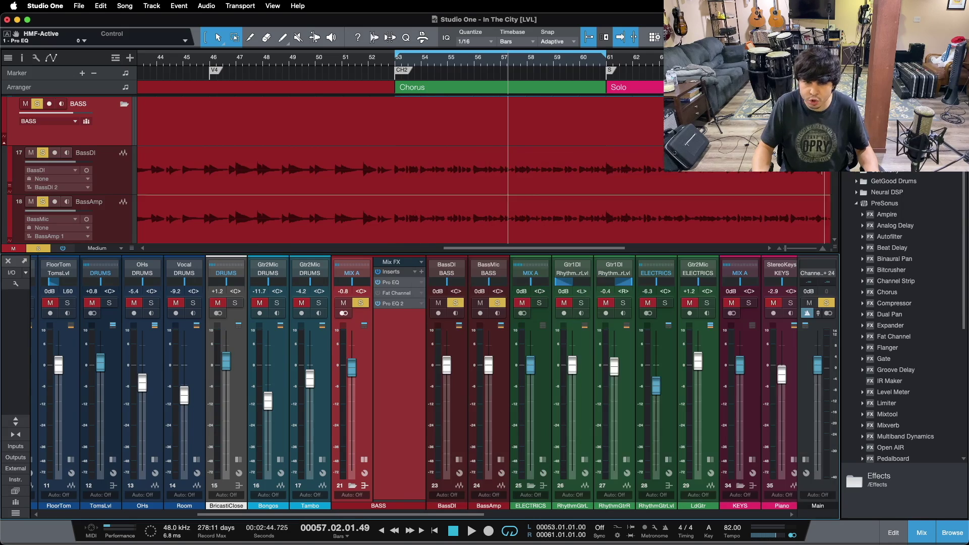
# Step: Reopen the first Pro EQ on BASS, switch off its LC band, and play from the loop start
pyautogui.click(384, 286)
pyautogui.click(449, 431)
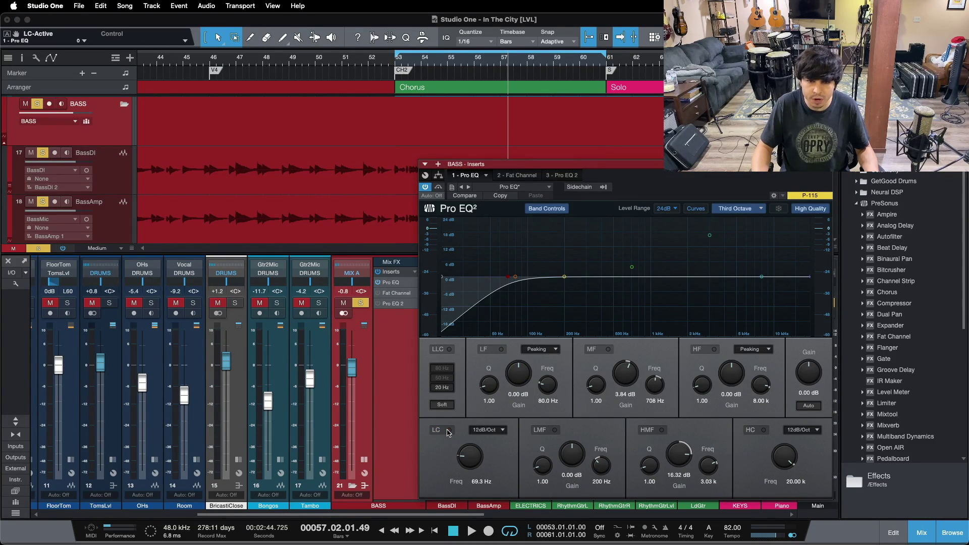
pyautogui.press('KP_1')
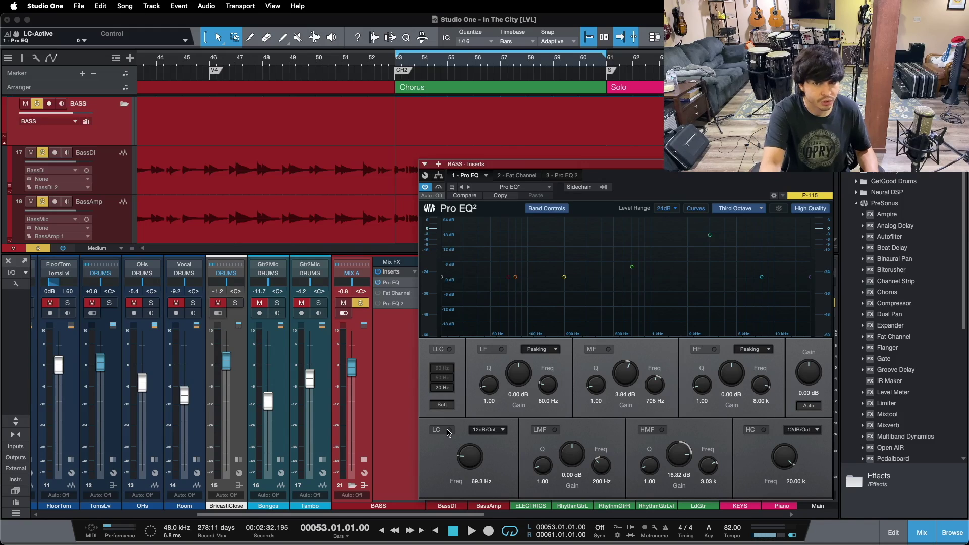
pyautogui.press('space')
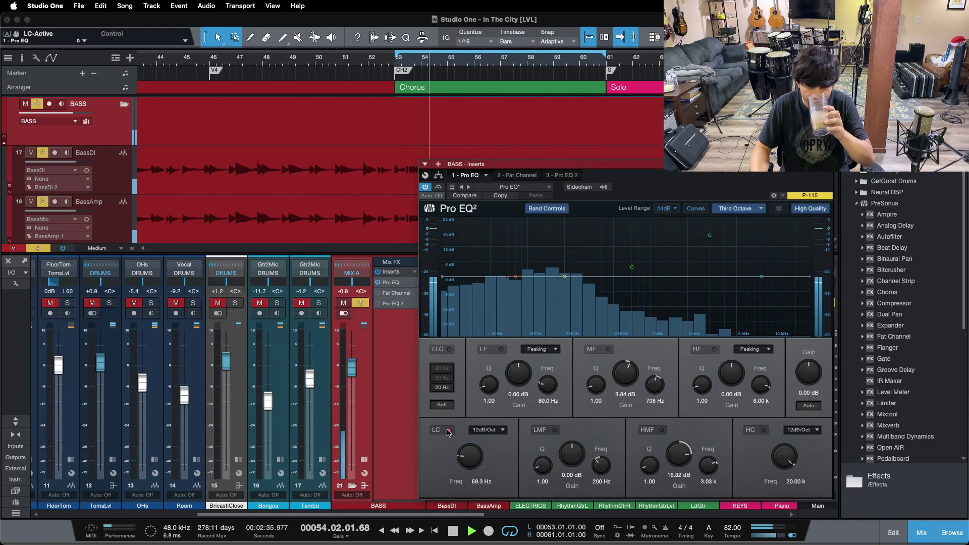
# Step: Switch Fat Channel and the first Pro EQ's LC, MF and HMF bands back on during BASS playback
pyautogui.click(448, 431)
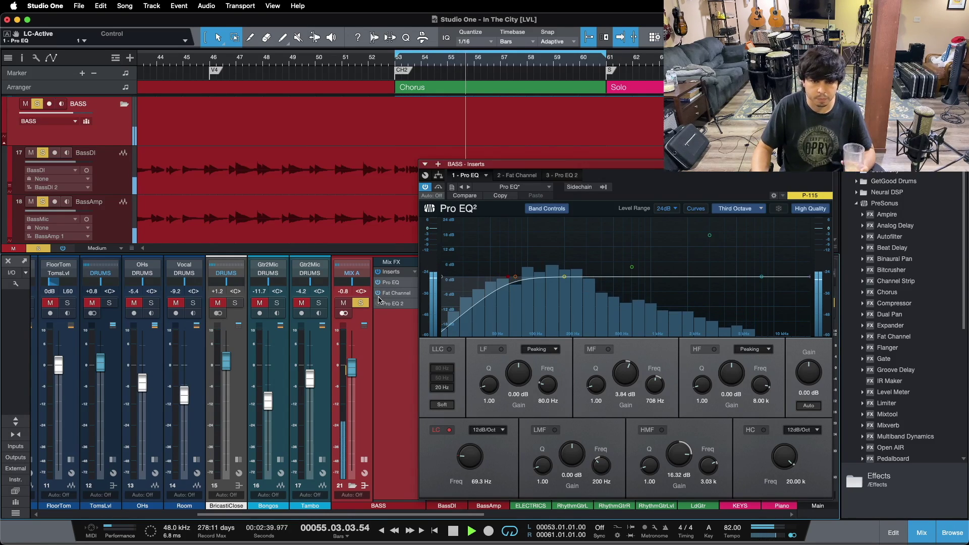
pyautogui.click(594, 350)
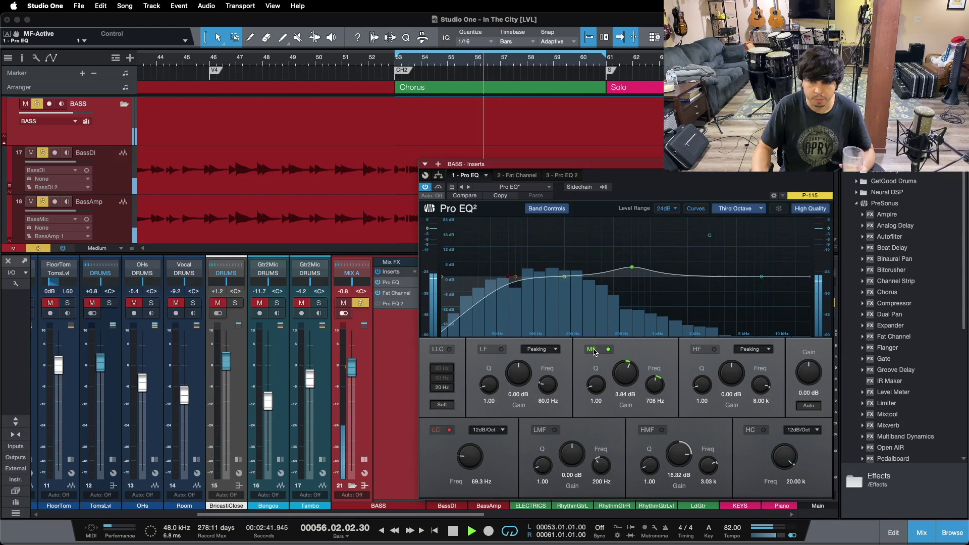
pyautogui.click(657, 433)
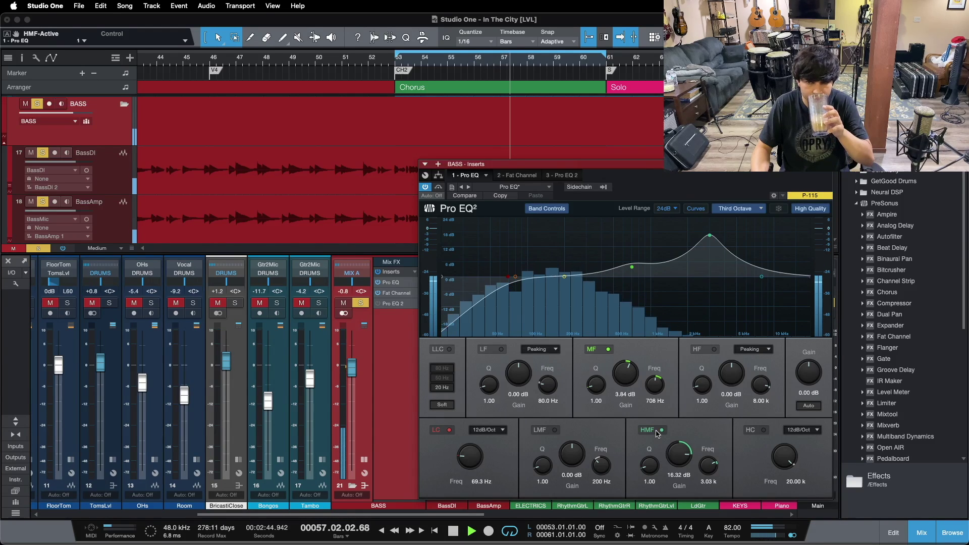
# Step: Switch Pro EQ 2 on the BASS bus back on, listen to its effect, and stop playback
pyautogui.click(555, 175)
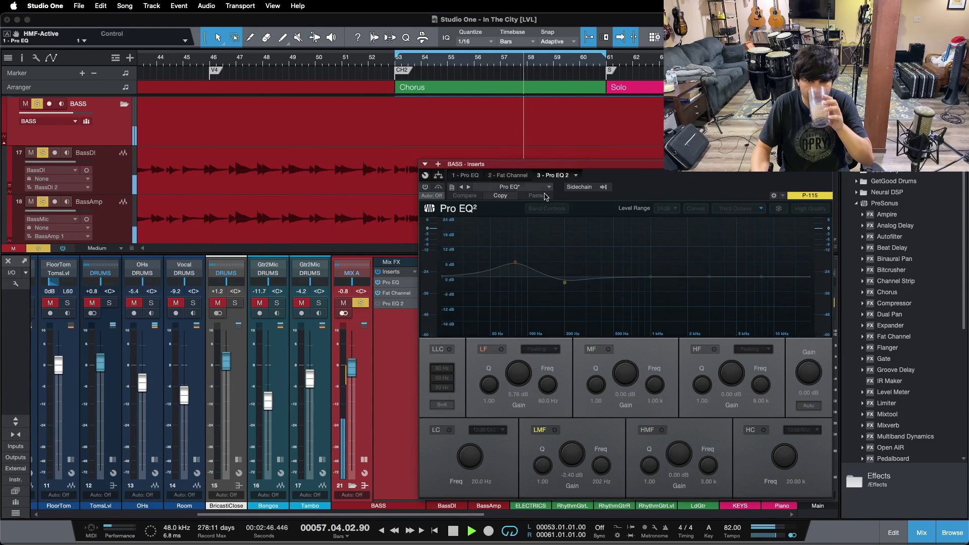
pyautogui.click(424, 188)
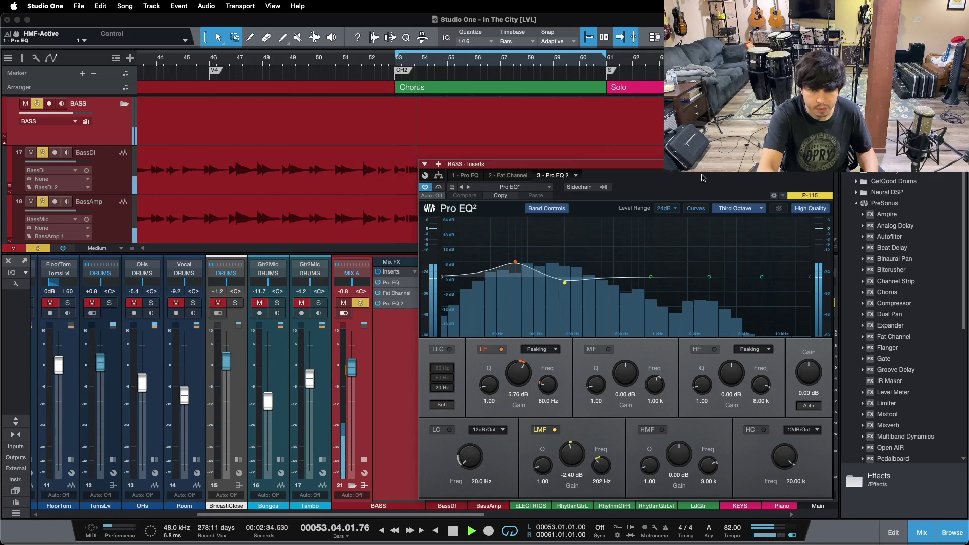
pyautogui.press('space')
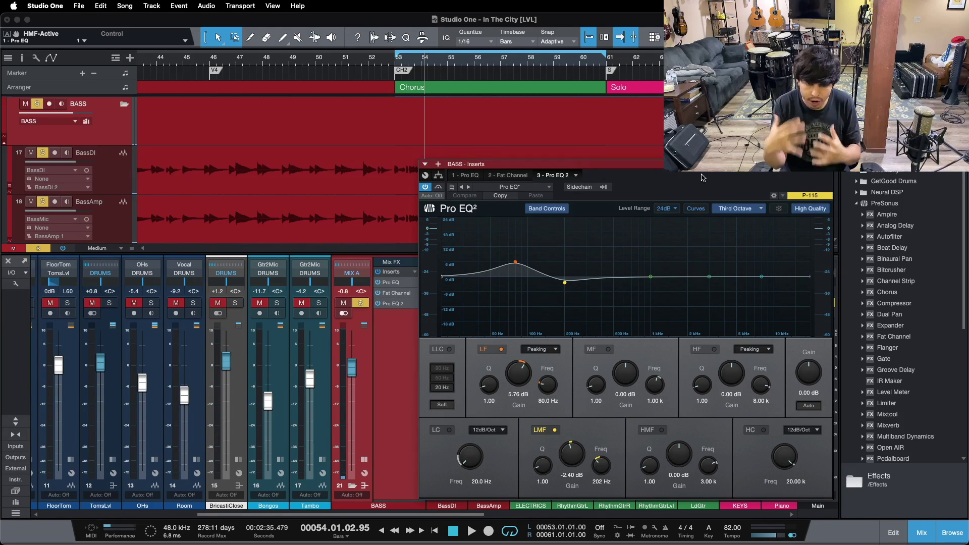
# Step: Collapse the BASS insert list, unsolo the bus, and play the mix from the loop start
pyautogui.click(363, 460)
pyautogui.press('s')
pyautogui.press('KP_1')
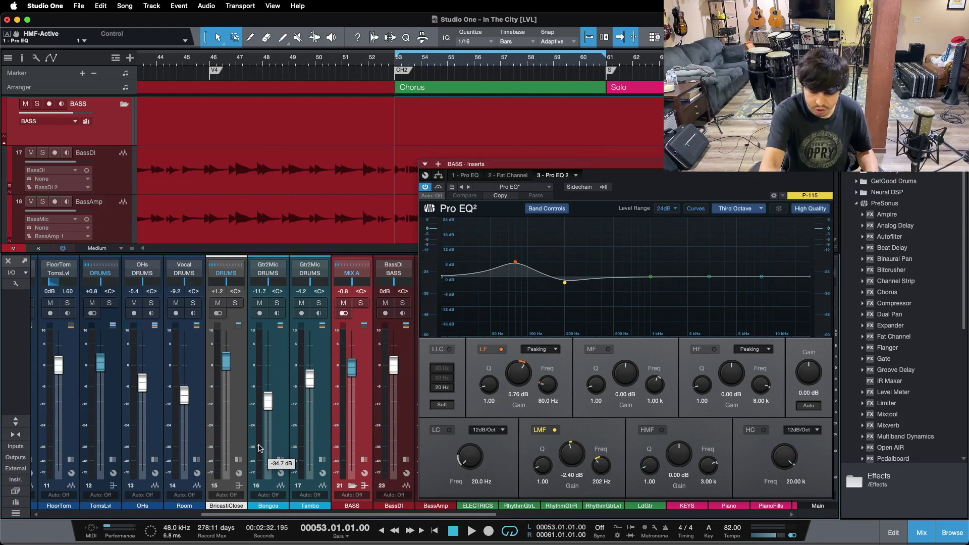
pyautogui.press('space')
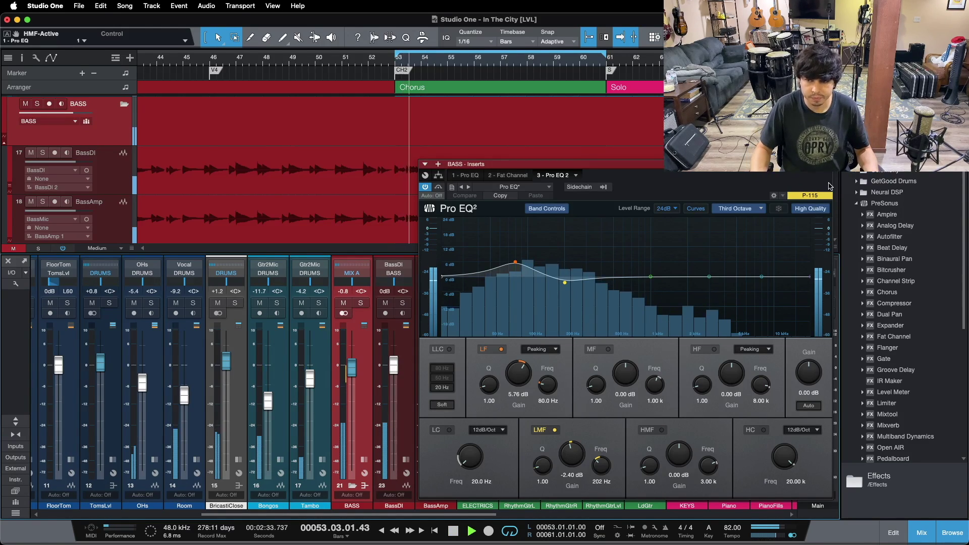
# Step: Close the BASS insert window, show the Piano channel's insert list, and stop playback
pyautogui.click(827, 164)
pyautogui.moveTo(344, 518); pyautogui.dragTo(444, 519)
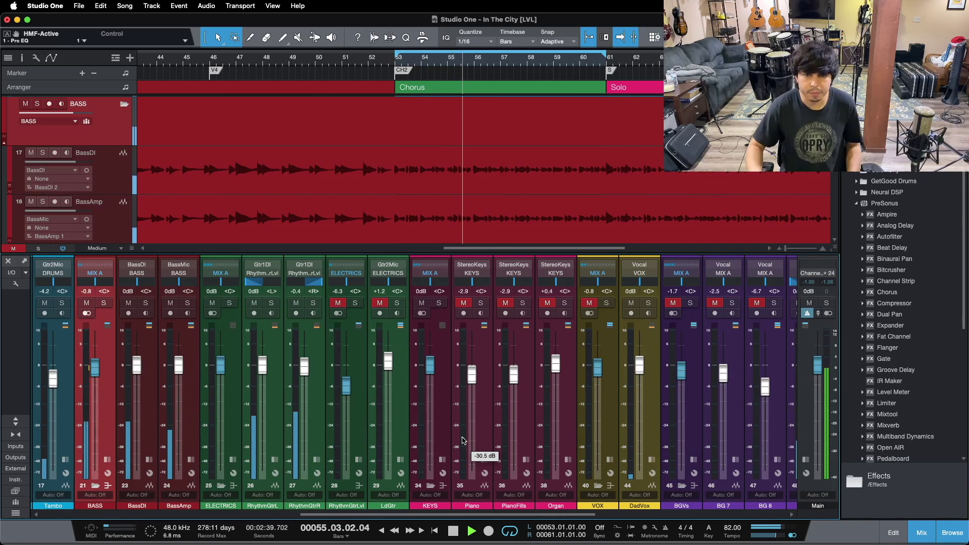
pyautogui.click(484, 459)
pyautogui.click(485, 450)
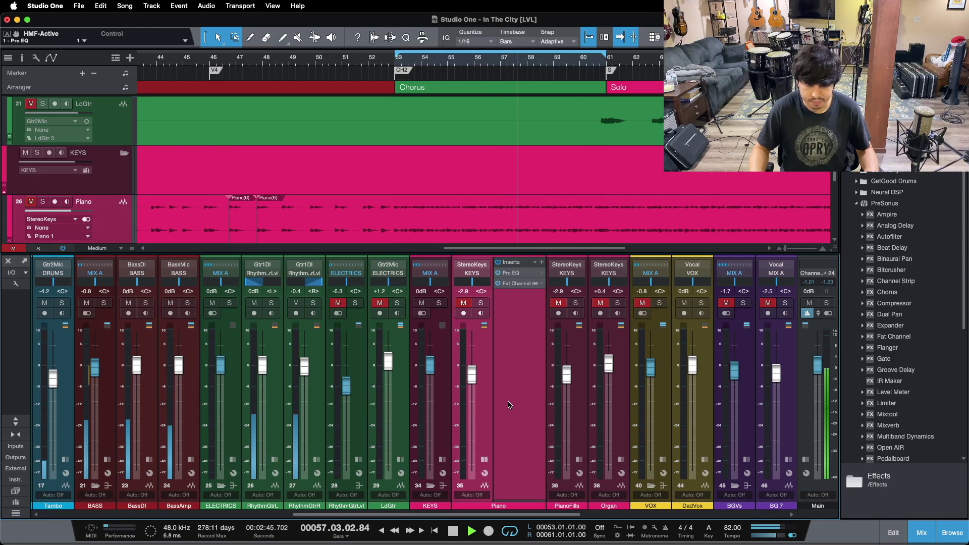
pyautogui.press('space')
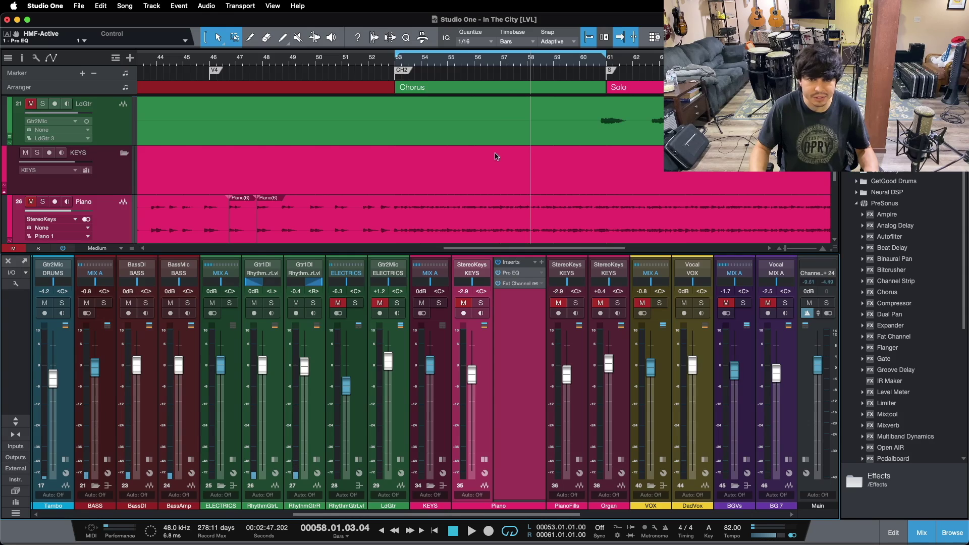
# Step: Unmute the Piano and PianoFills channels
pyautogui.scroll(-1, 496, 156)
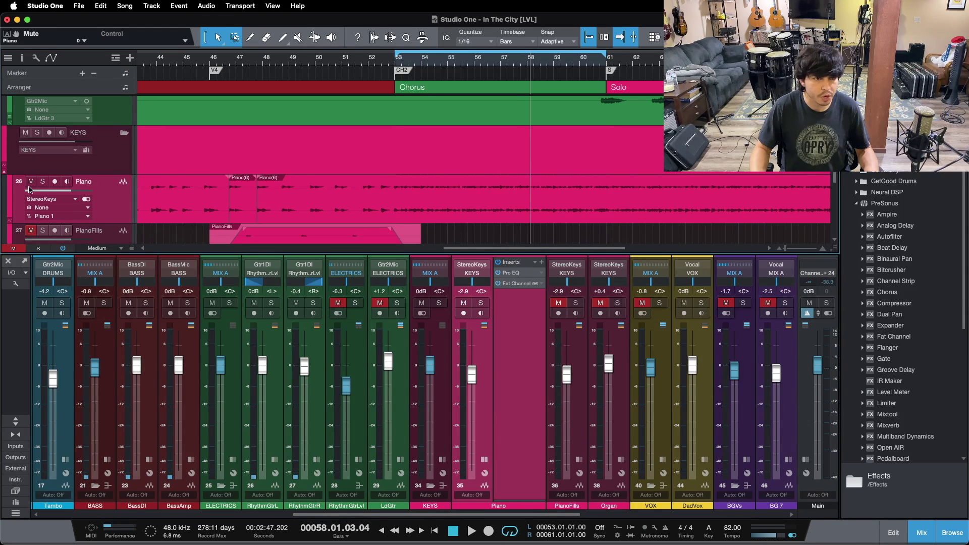
pyautogui.click(30, 230)
pyautogui.scroll(-3, 31, 230)
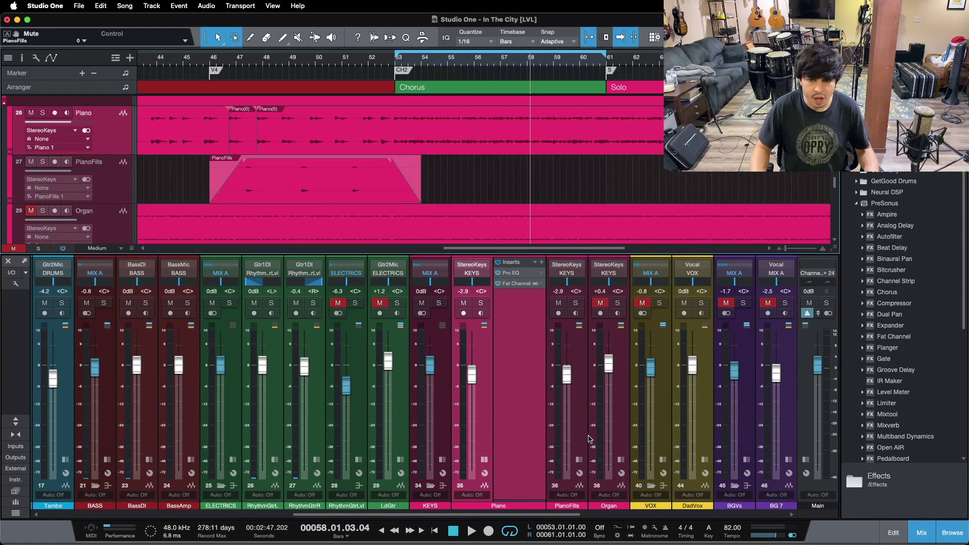
# Step: Show the PianoFills channel's insert list, view its Pro EQ 2 settings, and hide both again
pyautogui.click(579, 459)
pyautogui.click(612, 273)
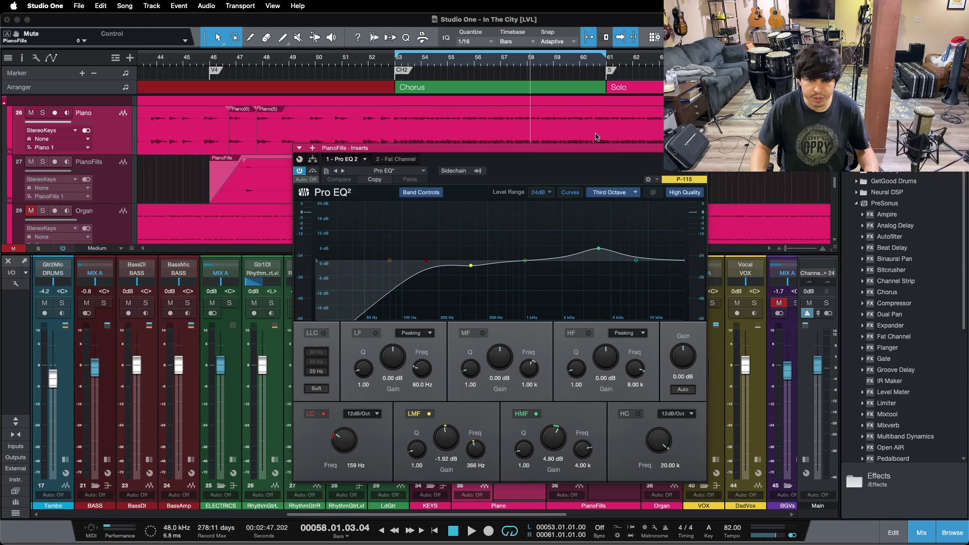
pyautogui.press('super+w')
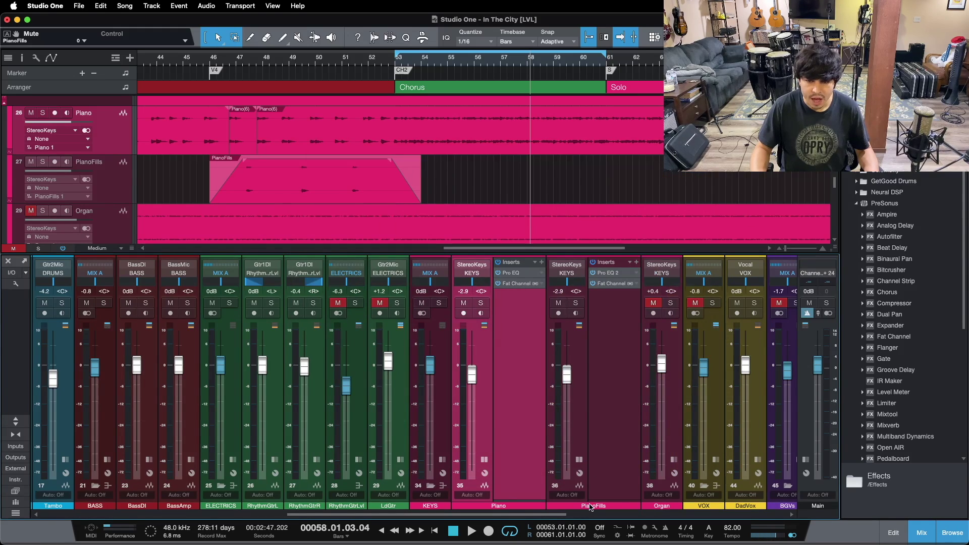
pyautogui.click(579, 460)
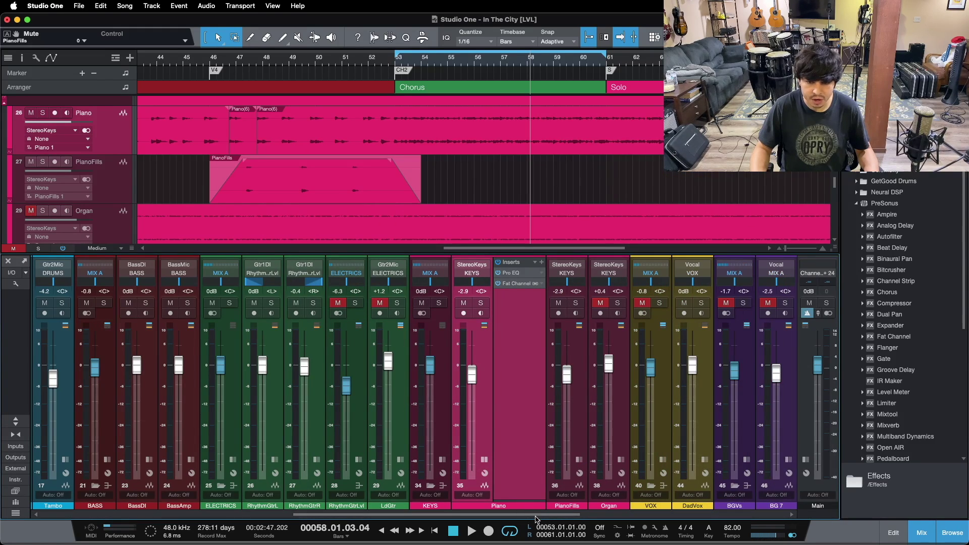
# Step: Return to the loop start, solo the Piano channel, and start playback
pyautogui.hscroll(3, 527, 484)
pyautogui.press('KP_1')
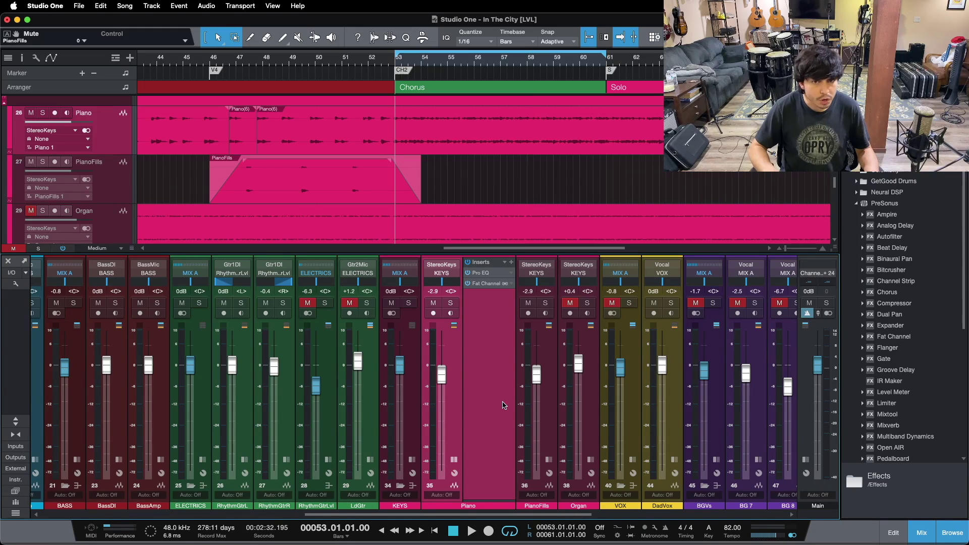
pyautogui.click(451, 303)
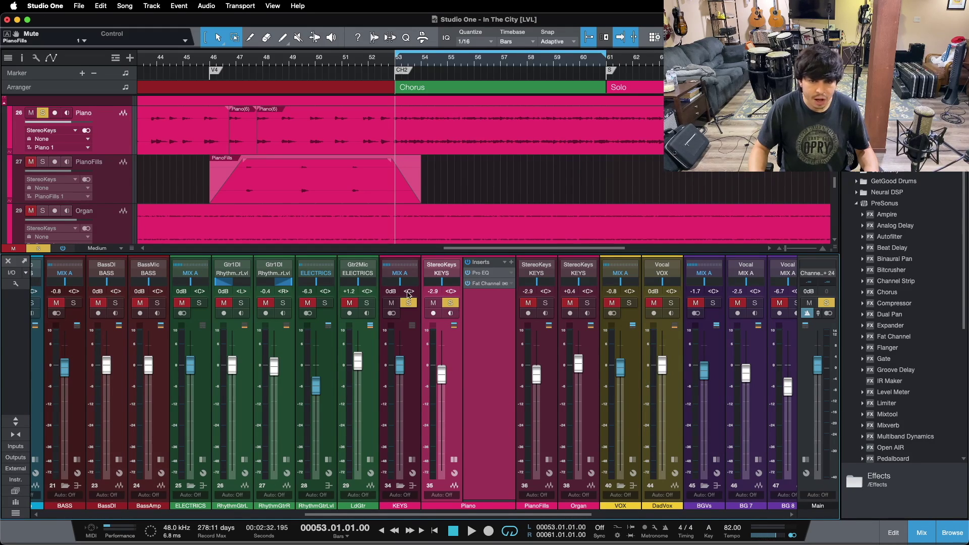
pyautogui.click(449, 302)
pyautogui.click(450, 303)
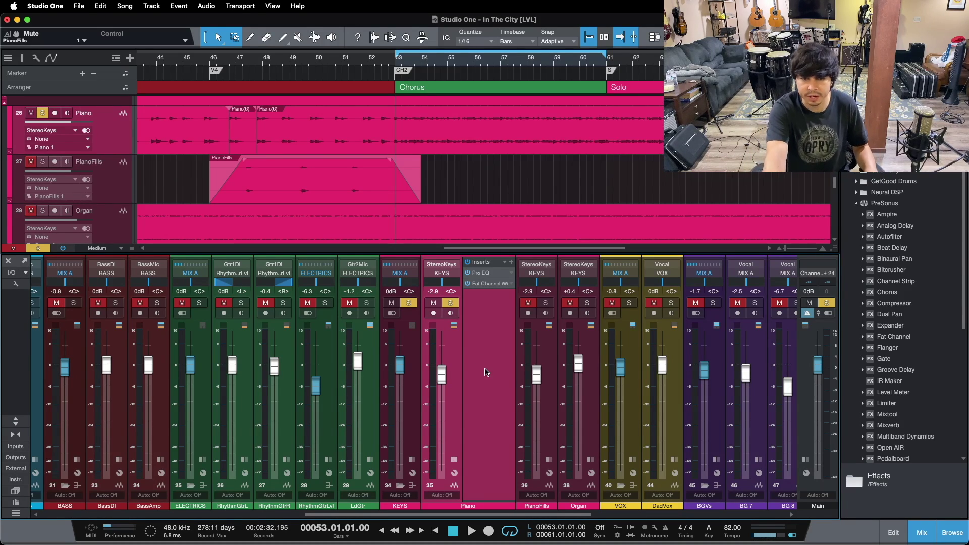
pyautogui.press('space')
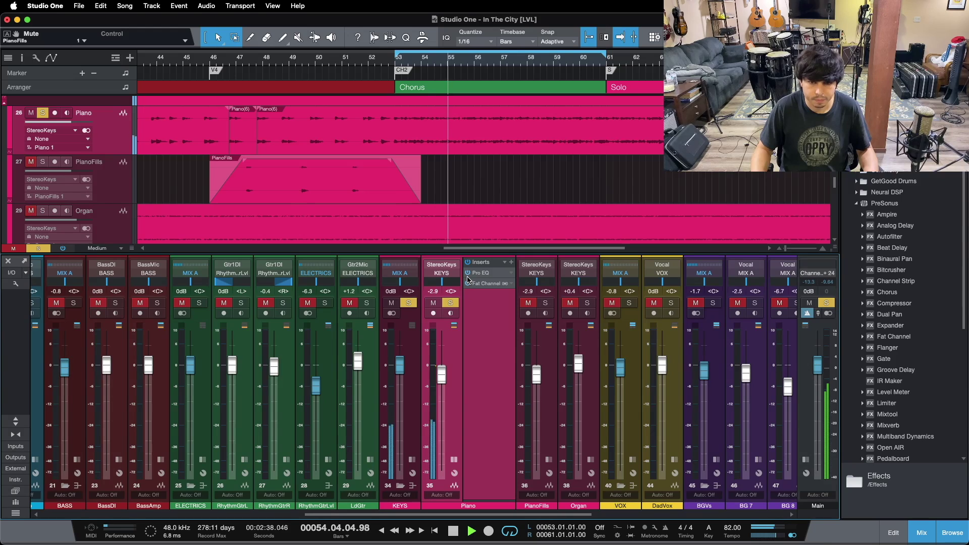
# Step: Compare the Piano in the full mix and soloed with its Pro EQ window open, and stop playback
pyautogui.click(450, 303)
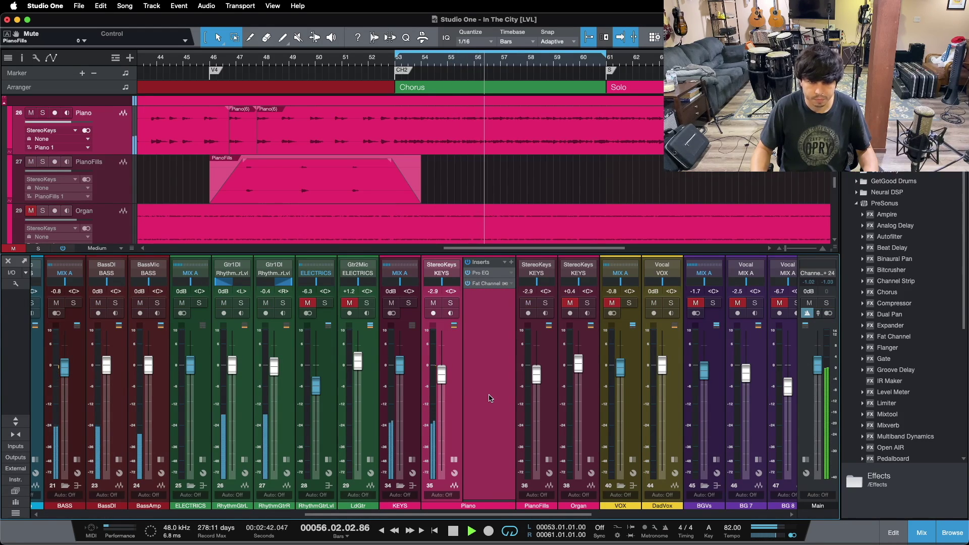
pyautogui.click(480, 273)
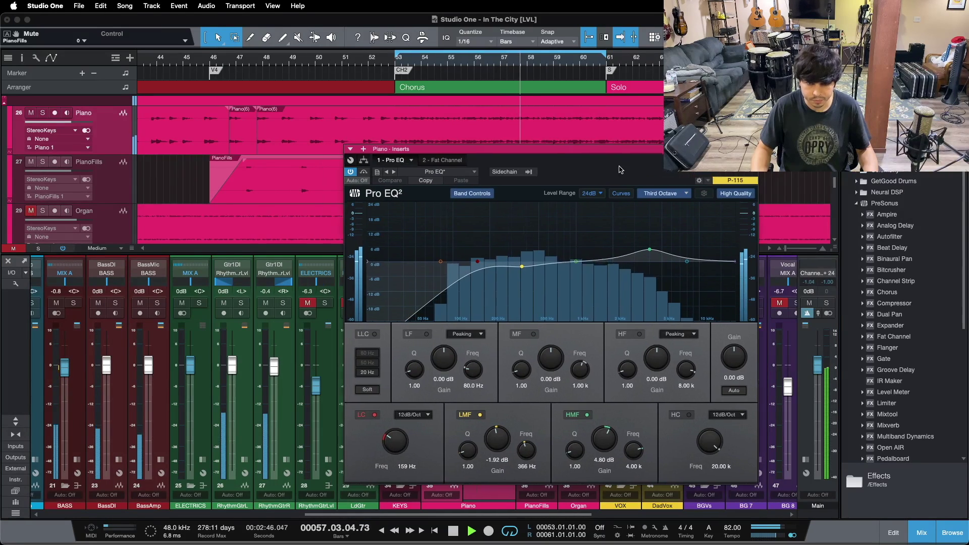
pyautogui.moveTo(620, 169); pyautogui.dragTo(774, 166)
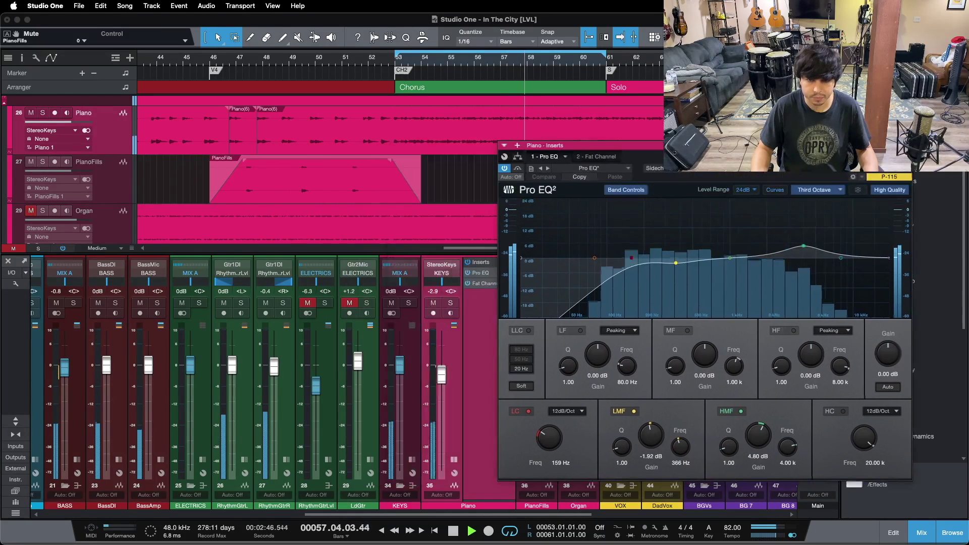
pyautogui.click(451, 304)
pyautogui.click(451, 303)
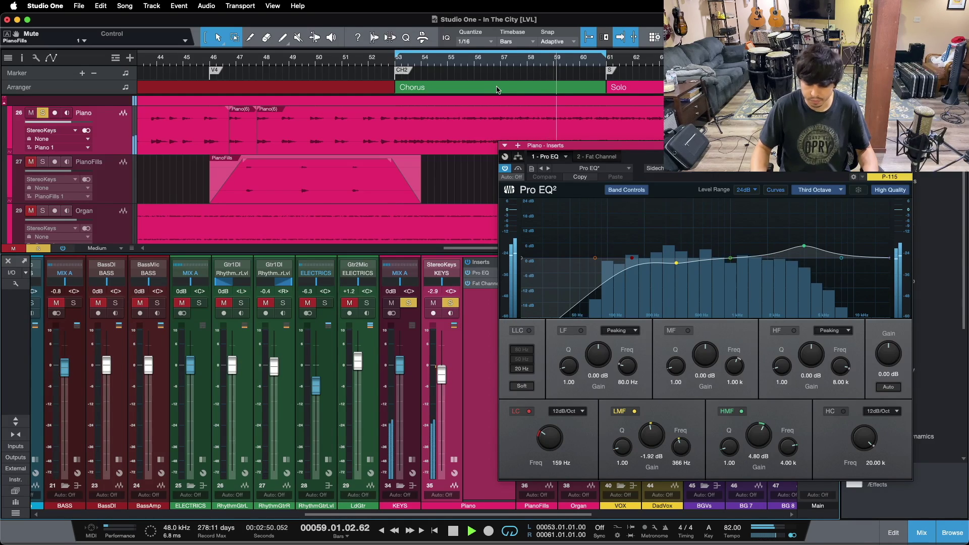
pyautogui.press('space')
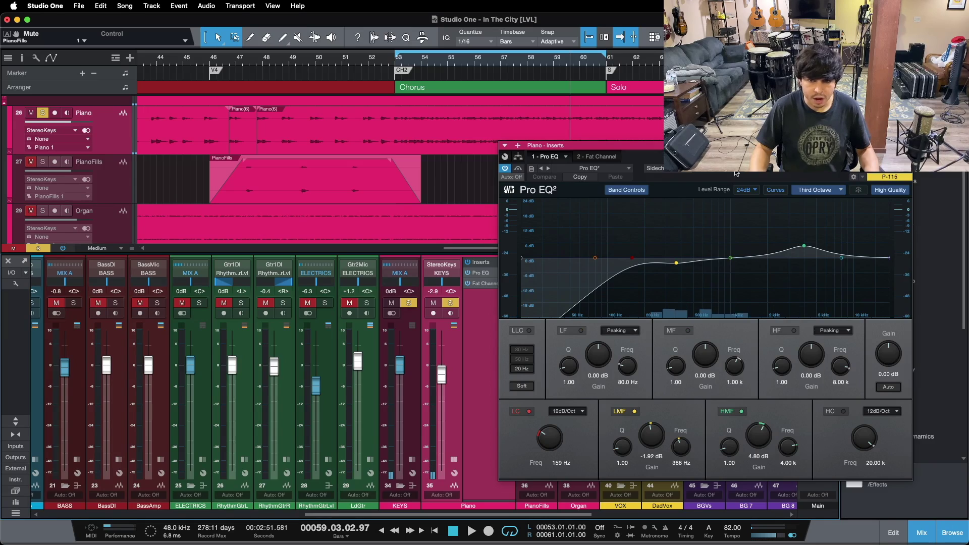
# Step: Switch off the LMF, LC and HMF bands in the Piano channel's Pro EQ
pyautogui.moveTo(733, 163); pyautogui.dragTo(594, 182)
pyautogui.click(496, 430)
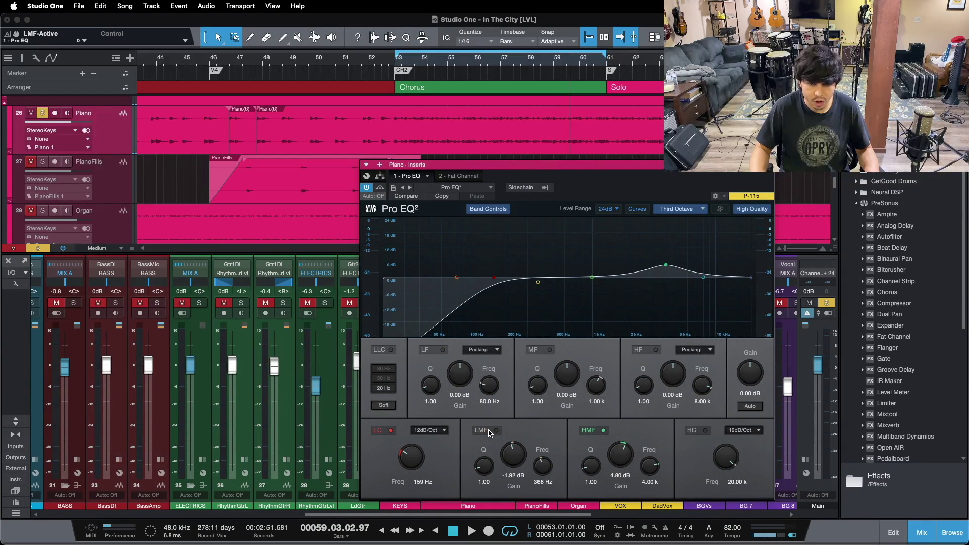
pyautogui.click(392, 430)
pyautogui.click(594, 432)
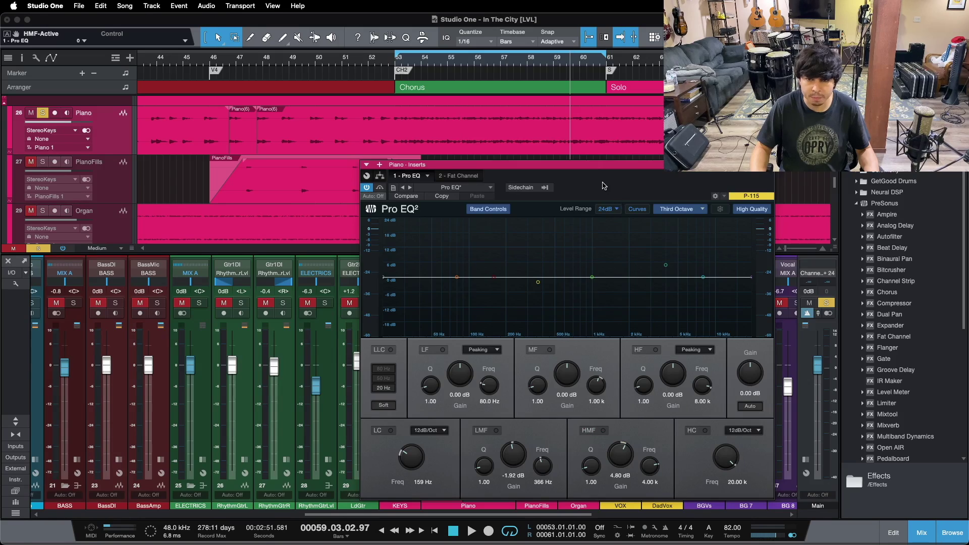
pyautogui.moveTo(611, 190); pyautogui.dragTo(855, 177)
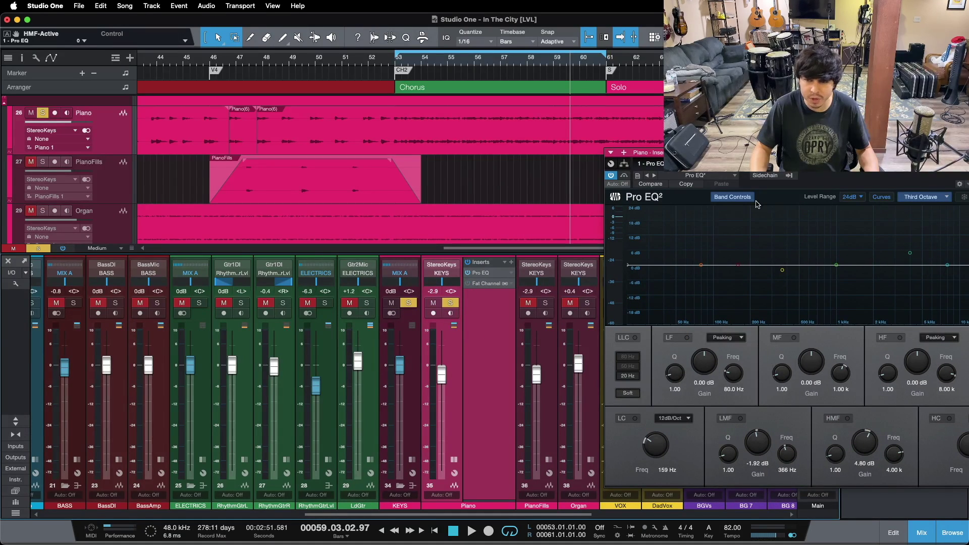
pyautogui.moveTo(828, 178); pyautogui.dragTo(512, 192)
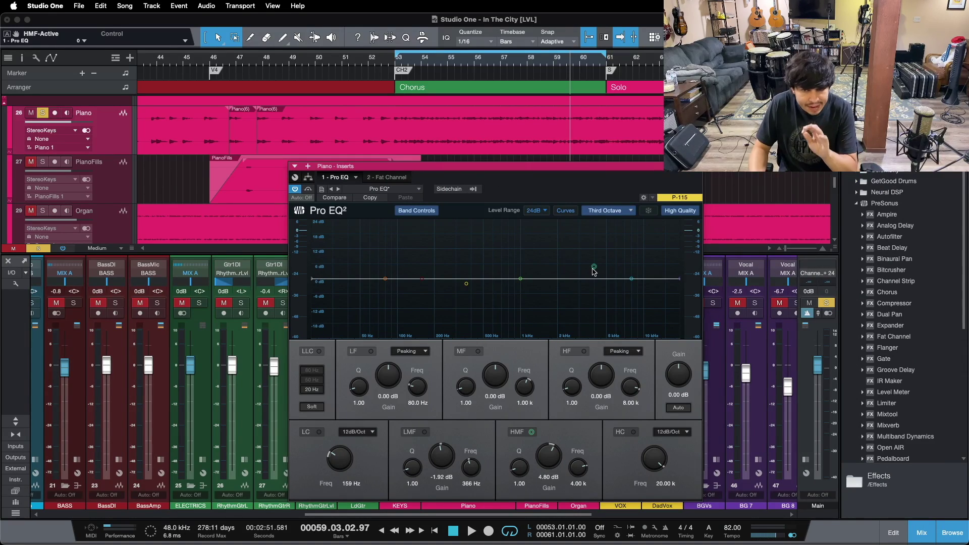
pyautogui.moveTo(546, 197); pyautogui.dragTo(608, 185)
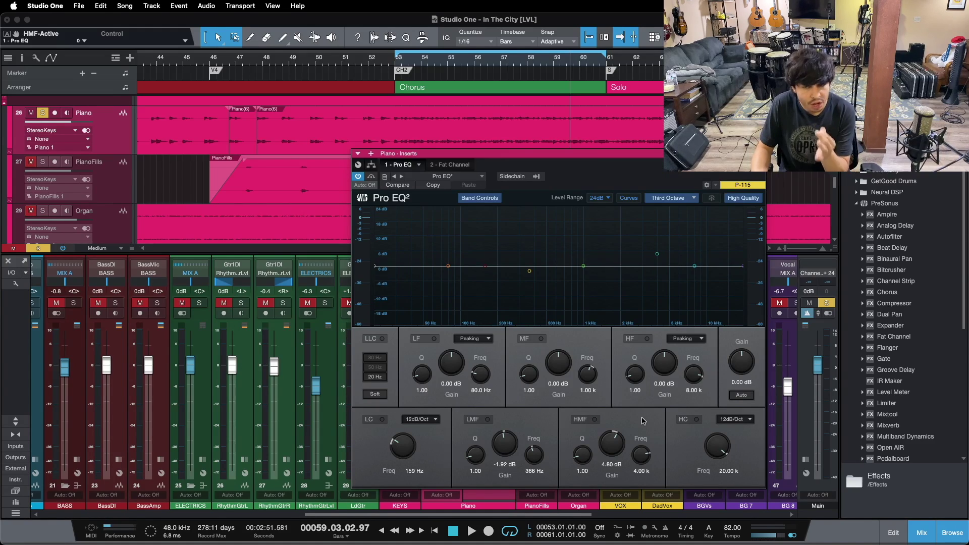
pyautogui.moveTo(608, 186); pyautogui.dragTo(527, 186)
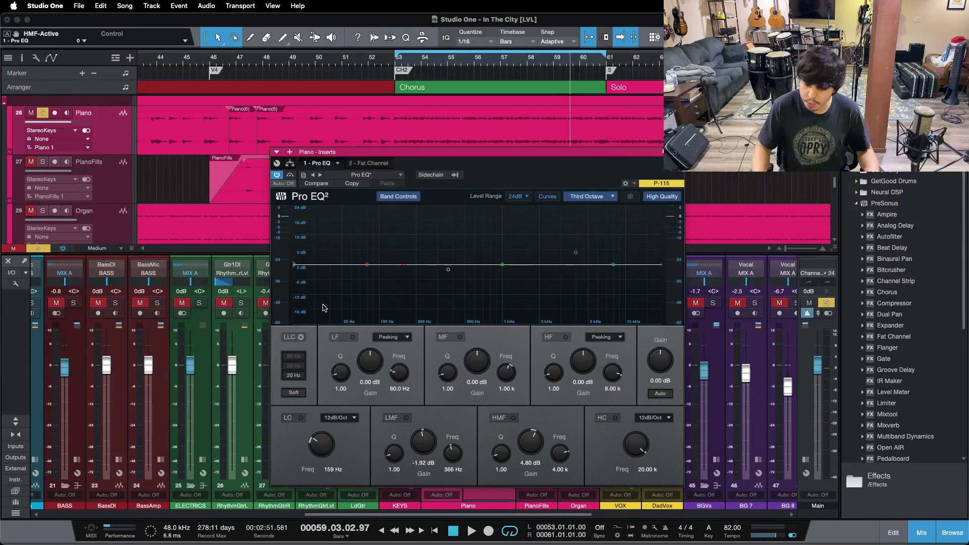
# Step: Play the soloed Piano and switch its Pro EQ's LC and LMF bands back on during playback
pyautogui.press('space')
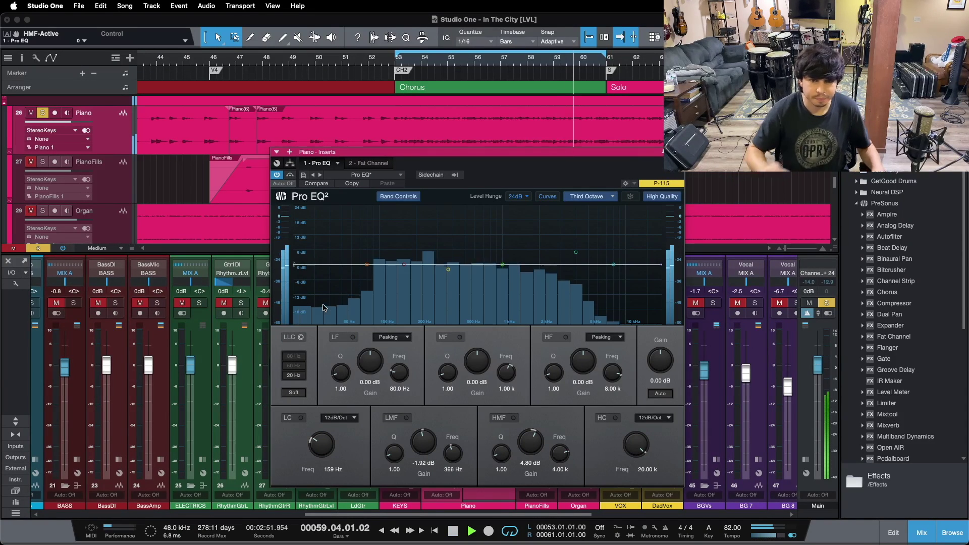
pyautogui.click(298, 418)
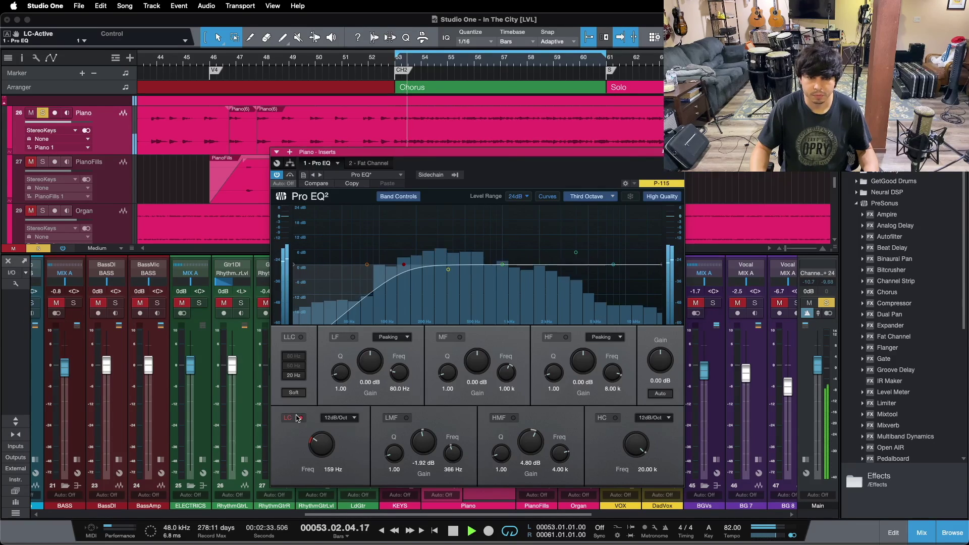
pyautogui.click(400, 419)
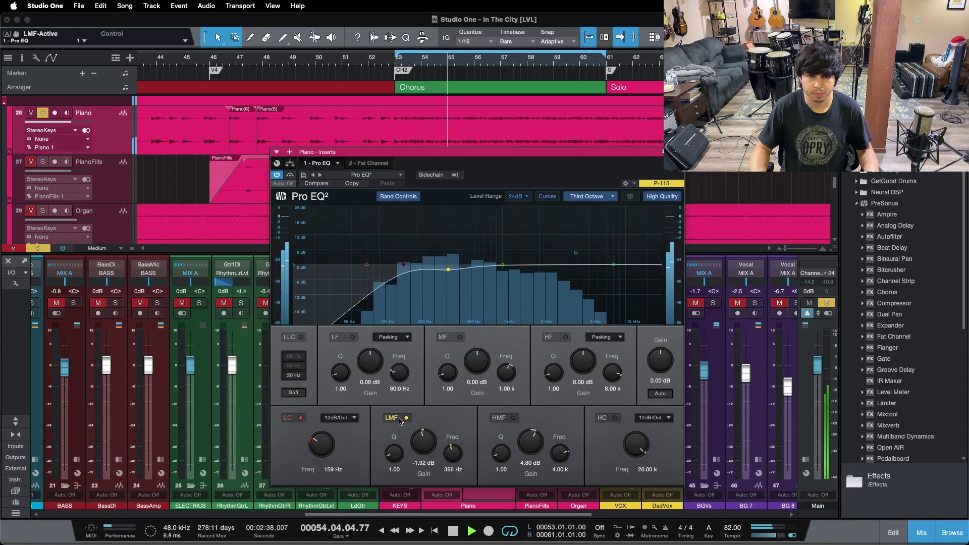
# Step: Check the compressor in the Piano channel's Fat Channel and switch the Pro EQ's HMF band back on
pyautogui.click(360, 163)
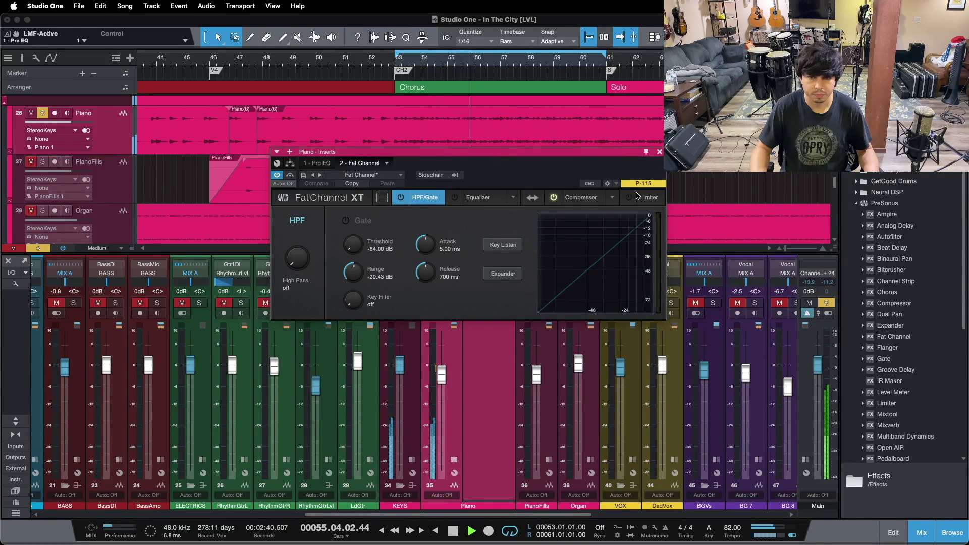
pyautogui.click(581, 197)
pyautogui.click(325, 162)
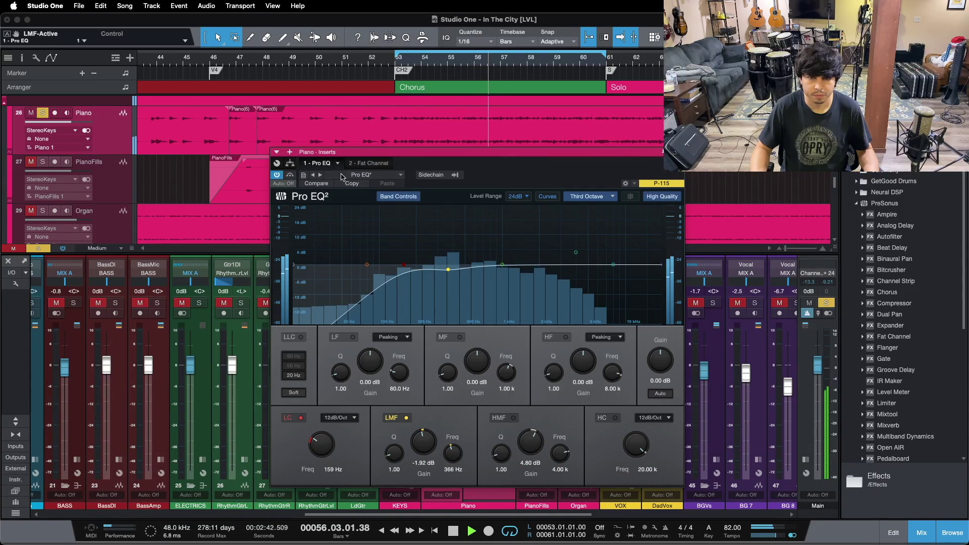
pyautogui.click(511, 419)
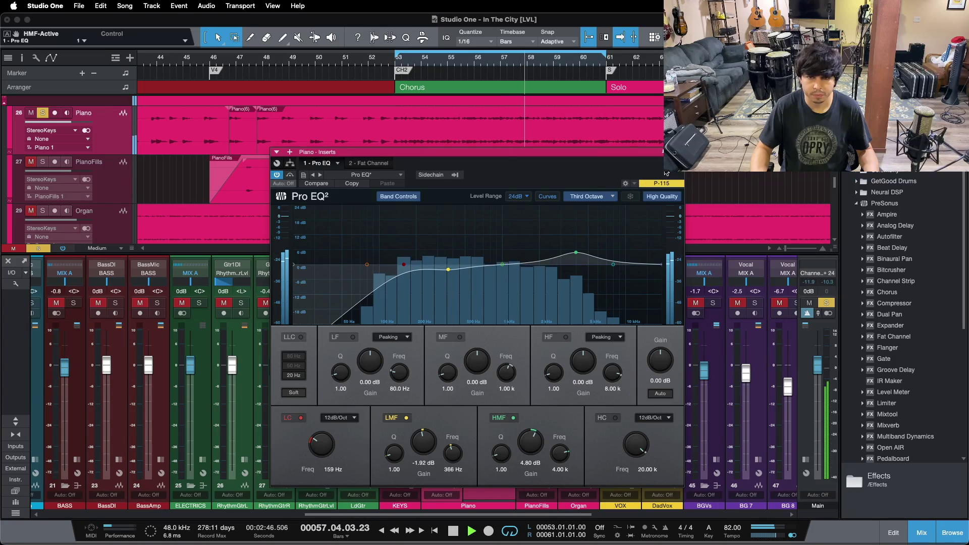
# Step: Close the Piano insert window, unsolo the channel, and collapse its insert list while the mix plays
pyautogui.click(678, 152)
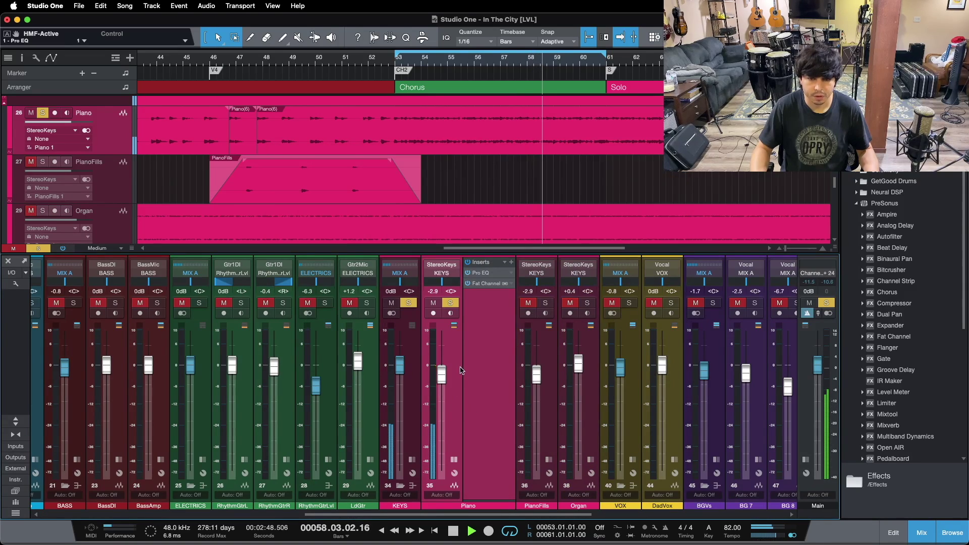
pyautogui.press('s')
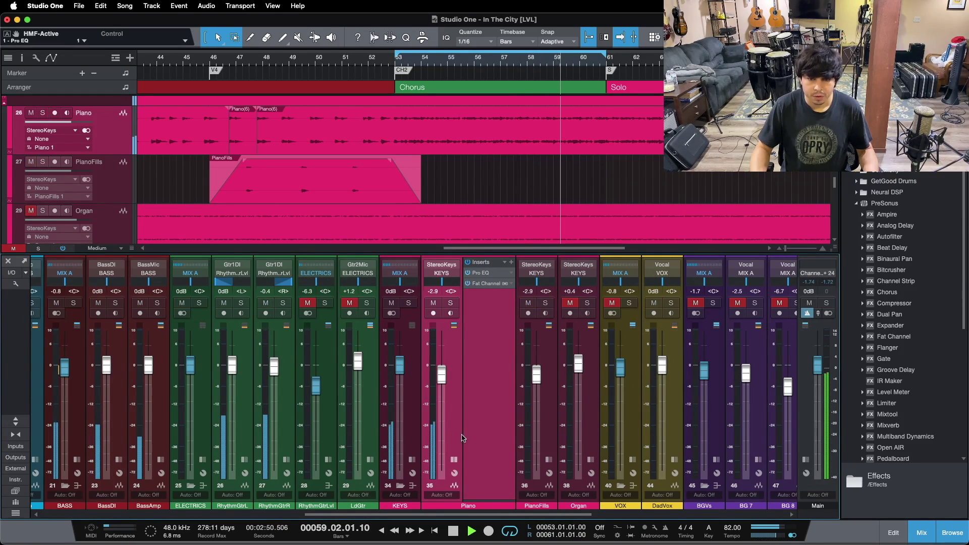
pyautogui.click(454, 460)
pyautogui.moveTo(455, 515); pyautogui.dragTo(434, 521)
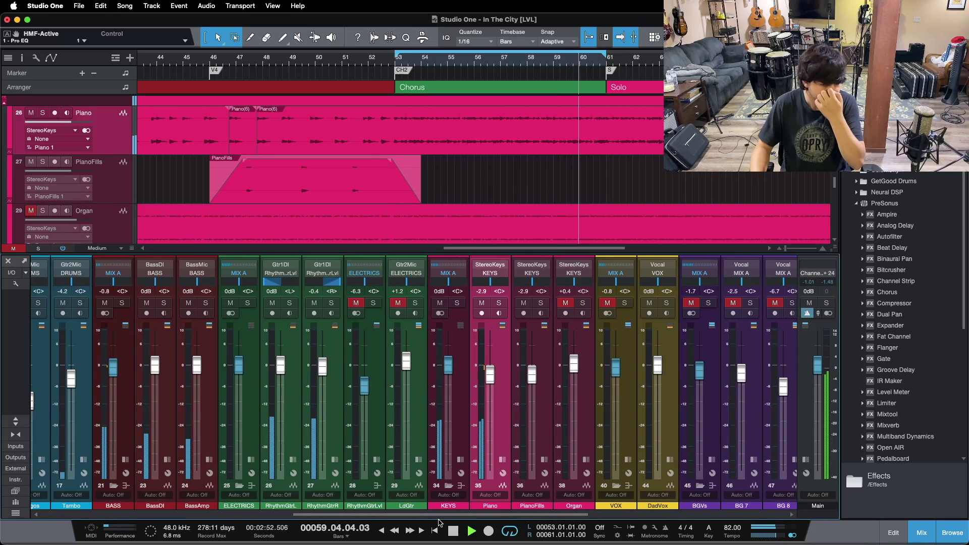
pyautogui.scroll(1, 509, 189)
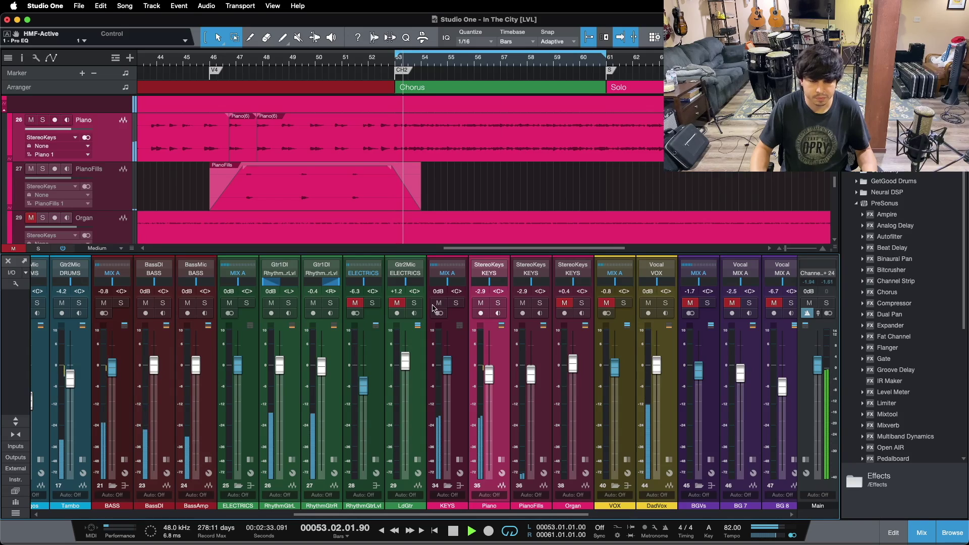
# Step: Show the insert lists of RhythmGtrLvl and LdGtr, select RhythmGtrLvl, and stop playback
pyautogui.click(375, 460)
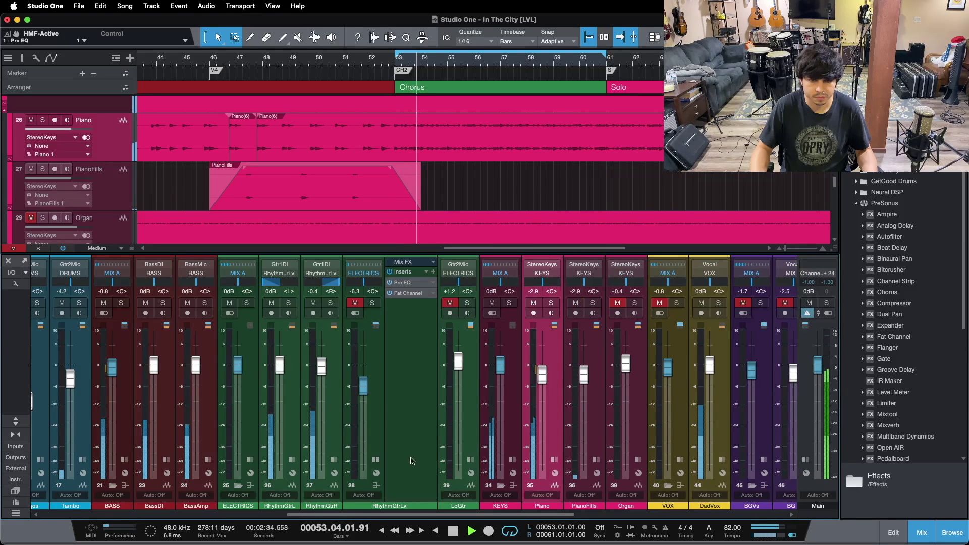
pyautogui.click(470, 459)
pyautogui.click(425, 389)
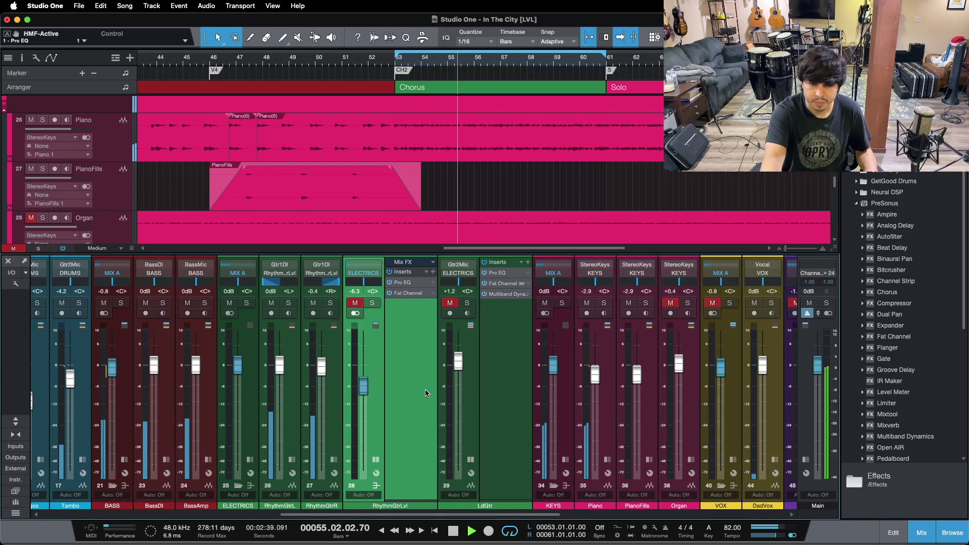
pyautogui.press('space')
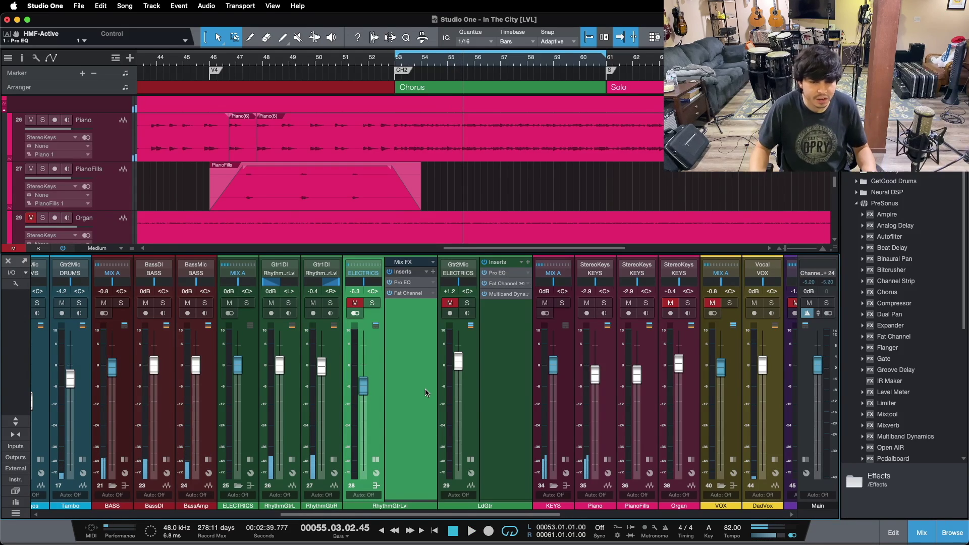
# Step: Unmute RhythmGtrLvl and LdGtr, and collapse the LdGtr insert list
pyautogui.click(355, 302)
pyautogui.click(451, 303)
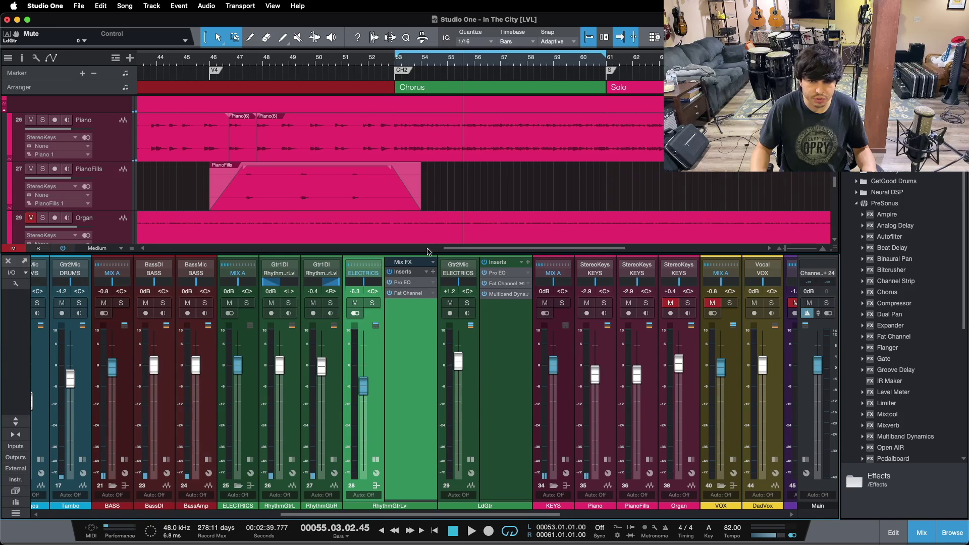
pyautogui.click(469, 458)
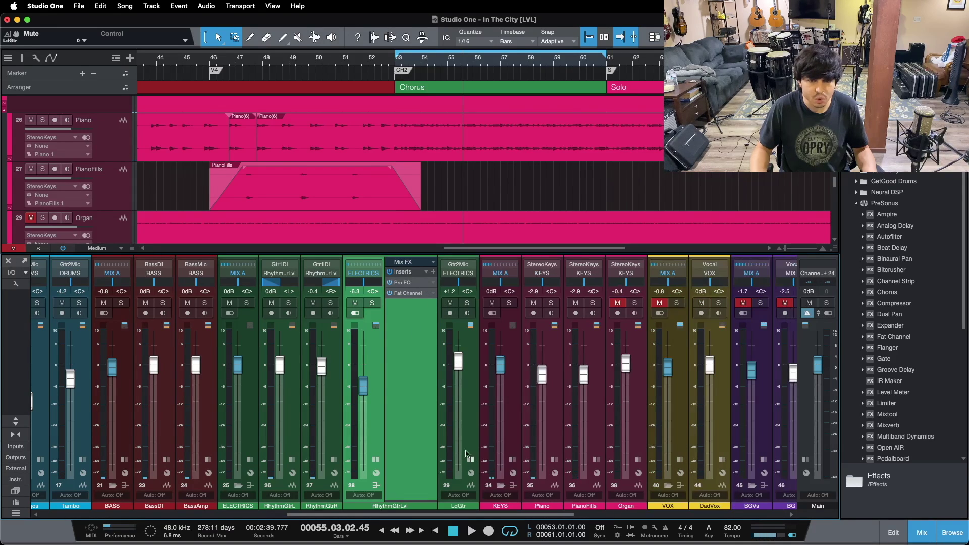
# Step: Open the Pro EQ on RhythmGtrLvl, place its window clear of the channel strip, and focus the timeline on the chorus
pyautogui.click(406, 283)
pyautogui.moveTo(482, 155); pyautogui.dragTo(510, 189)
pyautogui.scroll(3, 502, 130)
pyautogui.scroll(5, 503, 129)
pyautogui.moveTo(505, 176); pyautogui.dragTo(665, 168)
pyautogui.click(375, 308)
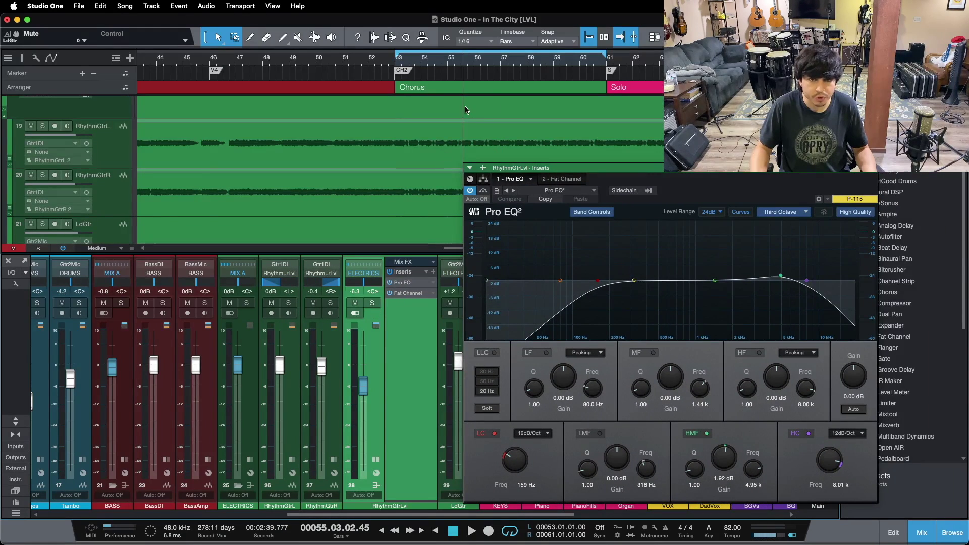
pyautogui.moveTo(492, 65); pyautogui.dragTo(476, 77)
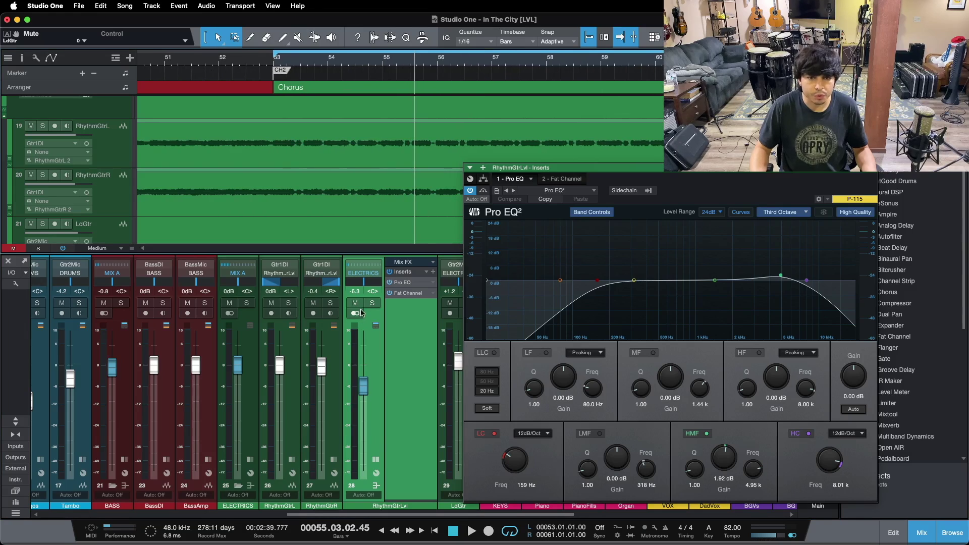
# Step: Solo RhythmGtrLvl and play it from the start of the chorus with its Pro EQ in view
pyautogui.click(372, 303)
pyautogui.moveTo(720, 190); pyautogui.dragTo(510, 187)
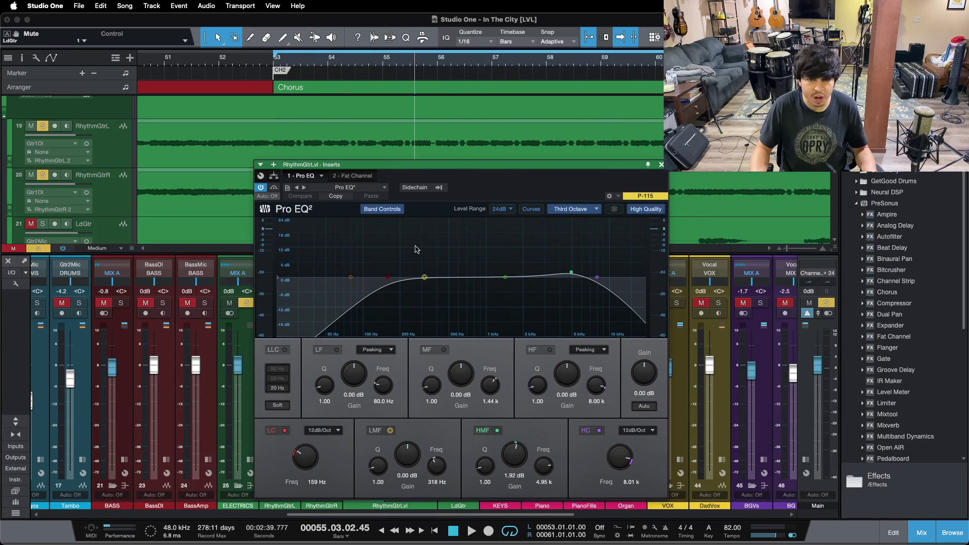
pyautogui.press('space')
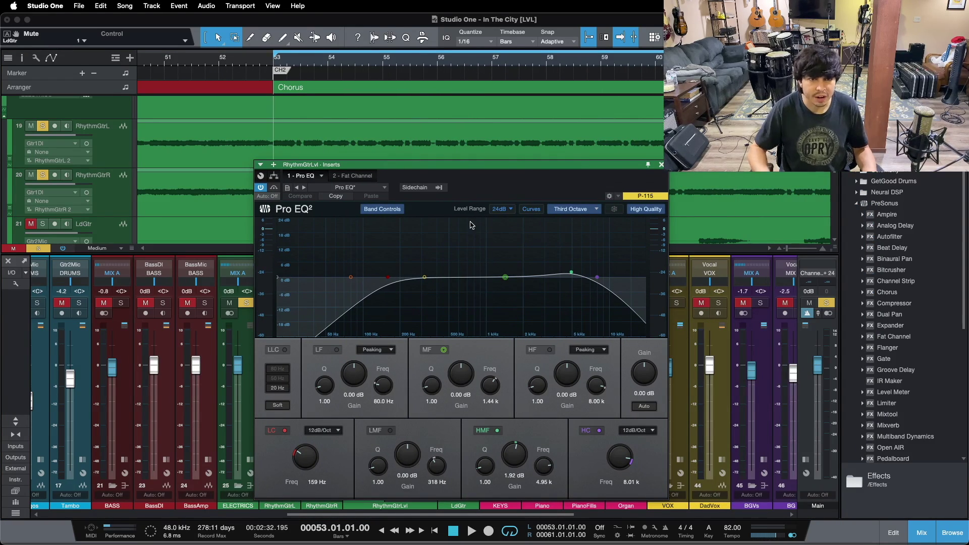
pyautogui.press('space')
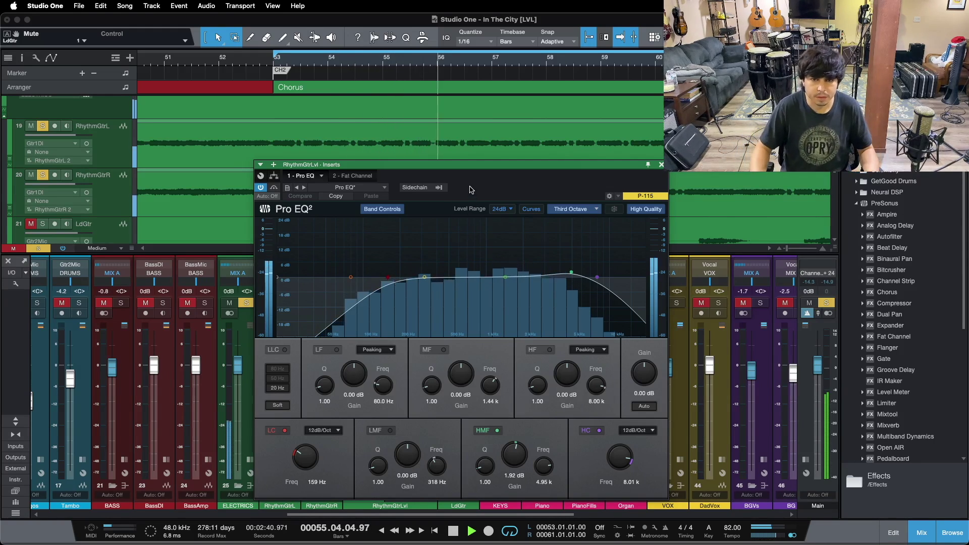
# Step: Unsolo RhythmGtrLvl to hear the guitars in the full mix, and stop playback
pyautogui.moveTo(471, 165); pyautogui.dragTo(630, 161)
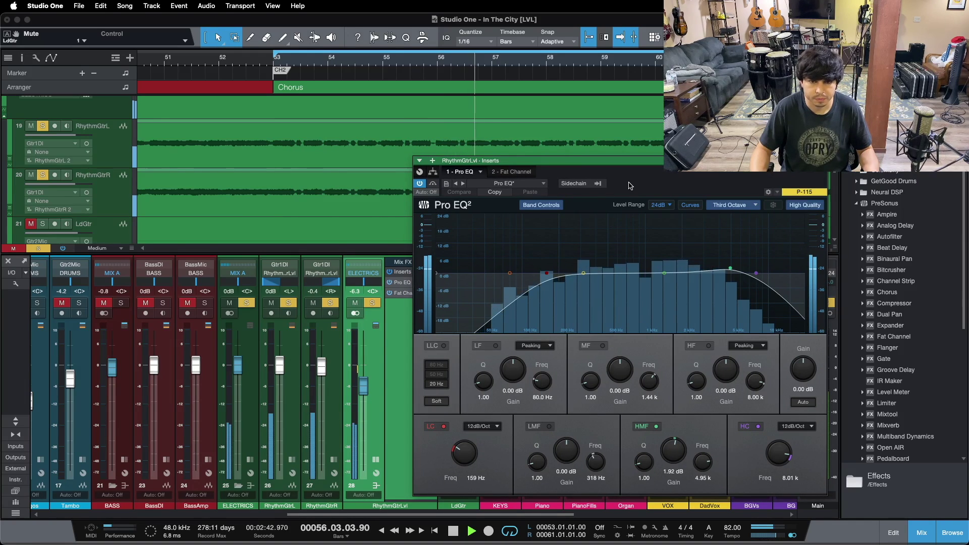
pyautogui.press('s')
pyautogui.moveTo(629, 186); pyautogui.dragTo(475, 188)
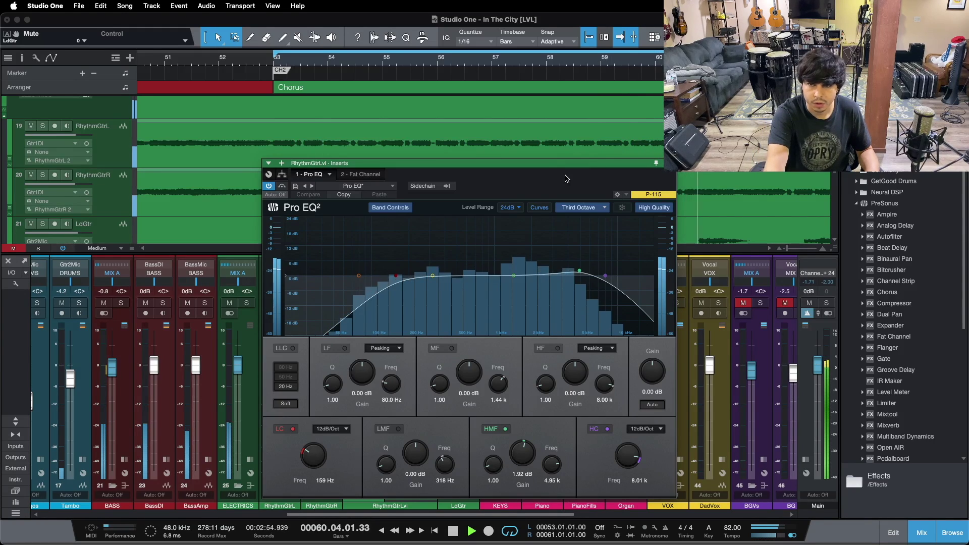
pyautogui.press('space')
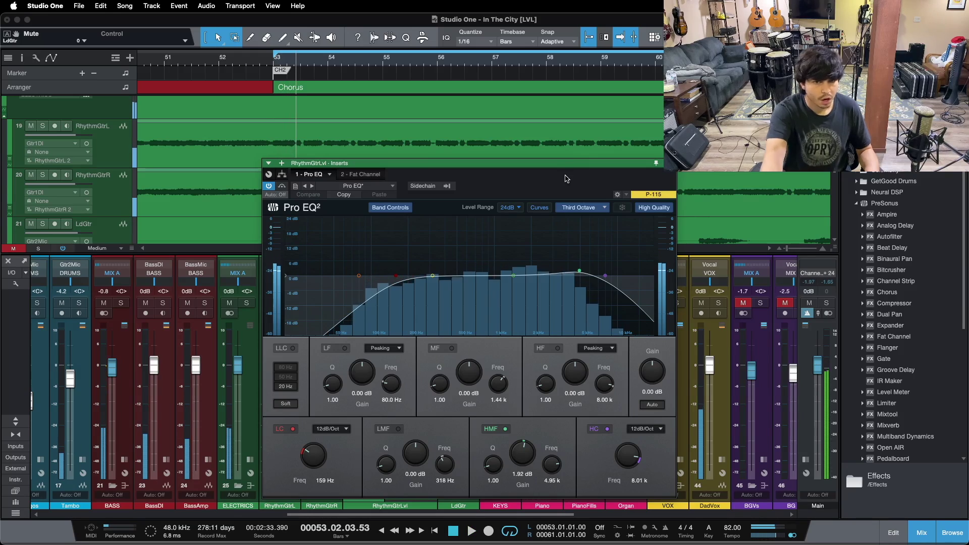
# Step: Reopen the RhythmGtrLvl Pro EQ and switch off its HMF, HC and LC bands
pyautogui.press('super+w')
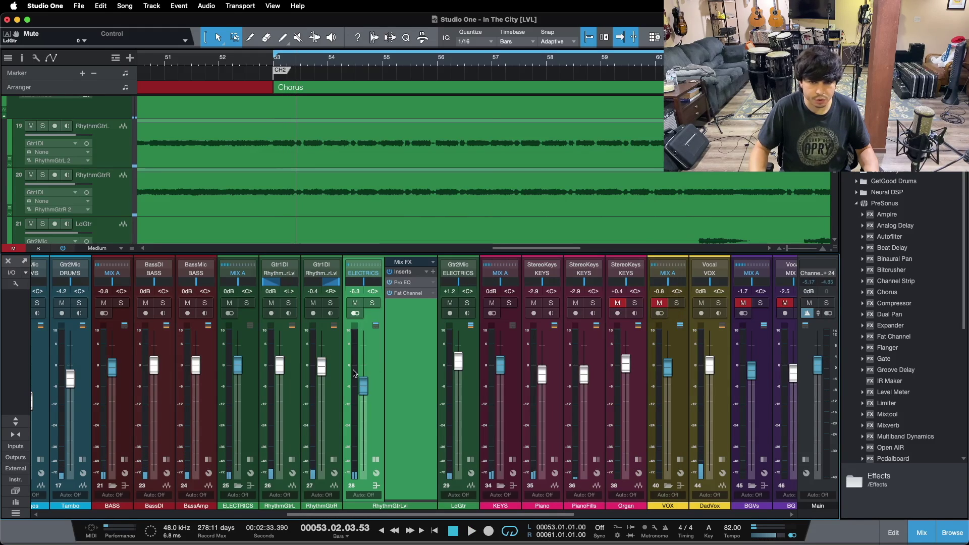
pyautogui.click(401, 282)
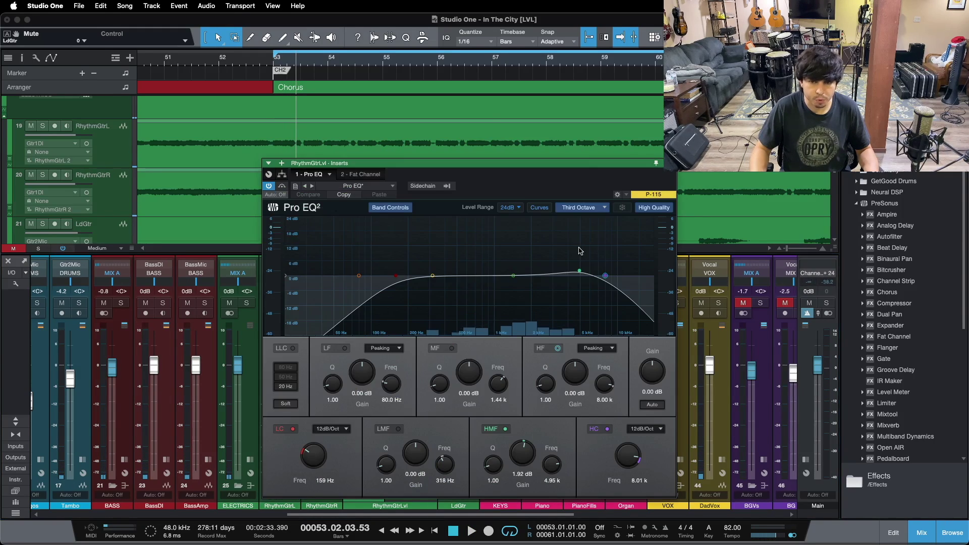
pyautogui.click(504, 429)
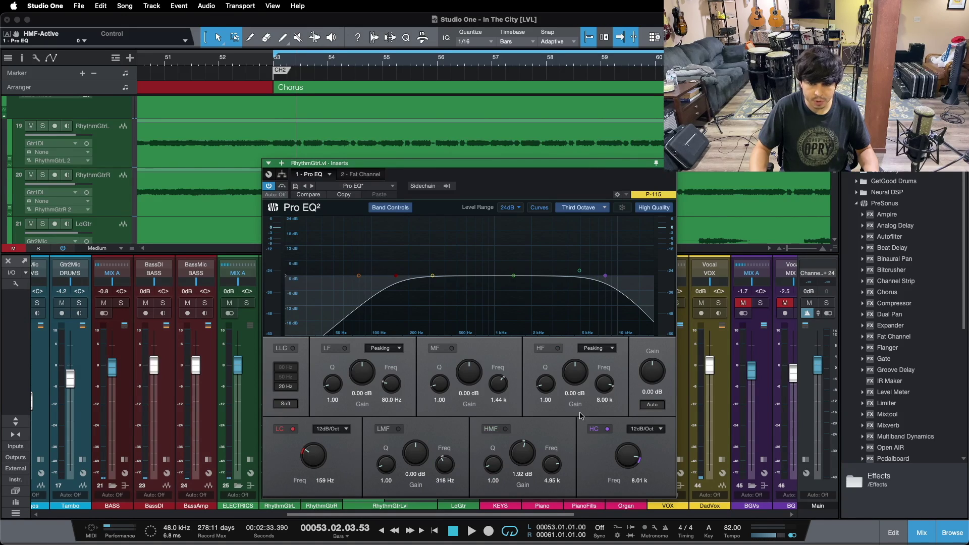
pyautogui.click(601, 429)
pyautogui.click(276, 429)
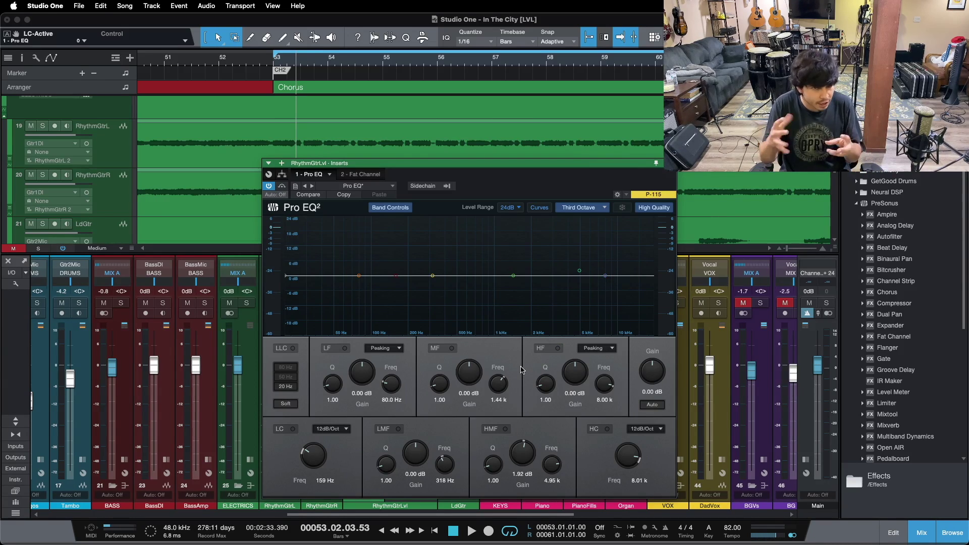
# Step: Switch the HC and LC filters on and off in turn to examine each filter's curve
pyautogui.click(606, 429)
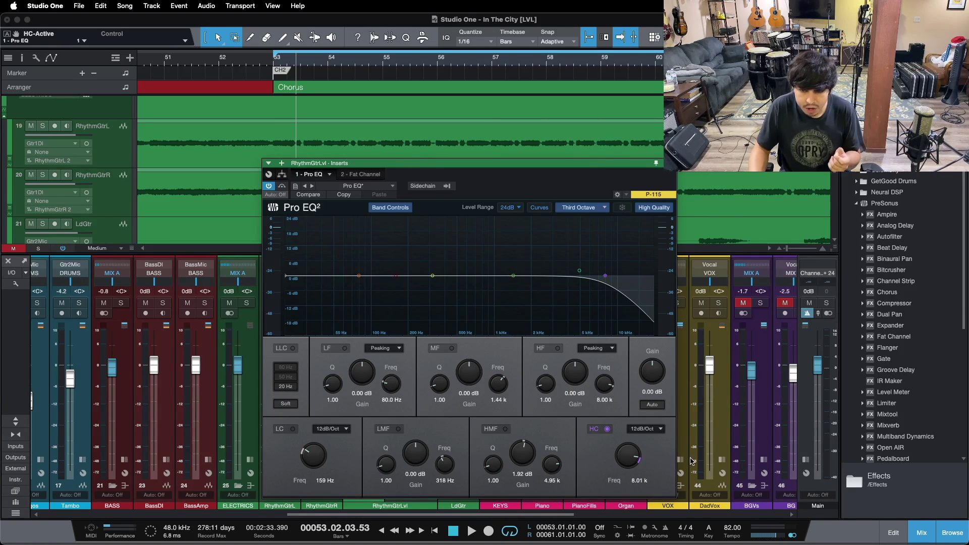
pyautogui.click(596, 430)
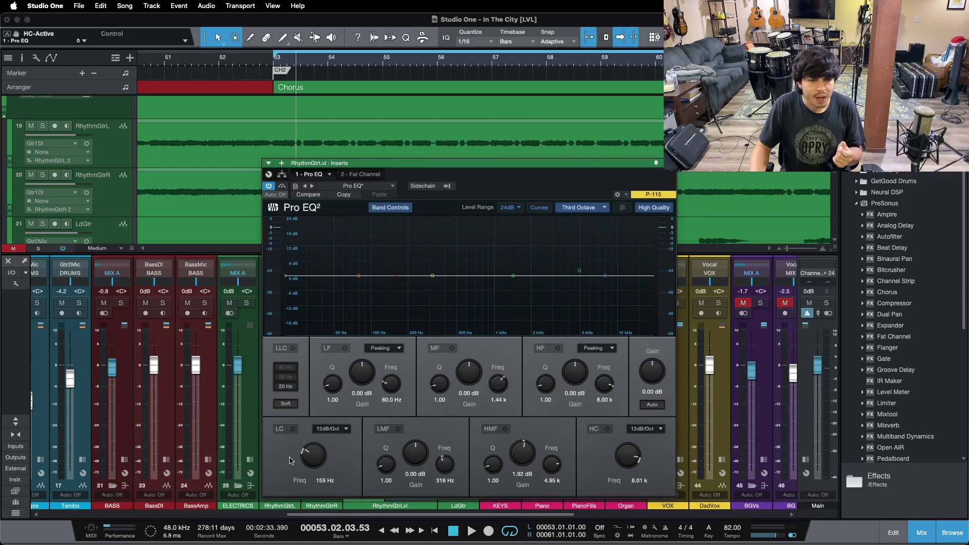
pyautogui.click(286, 430)
pyautogui.click(286, 430)
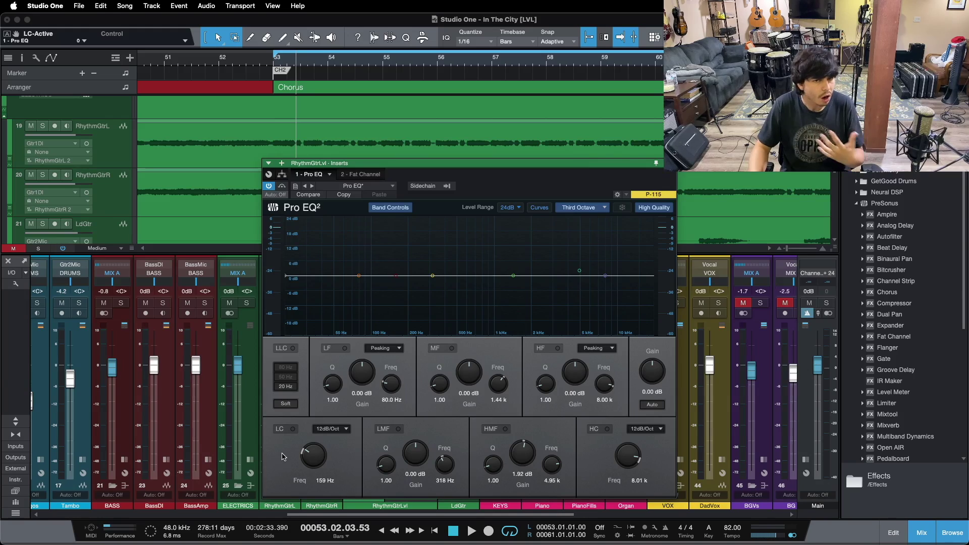
pyautogui.click(281, 430)
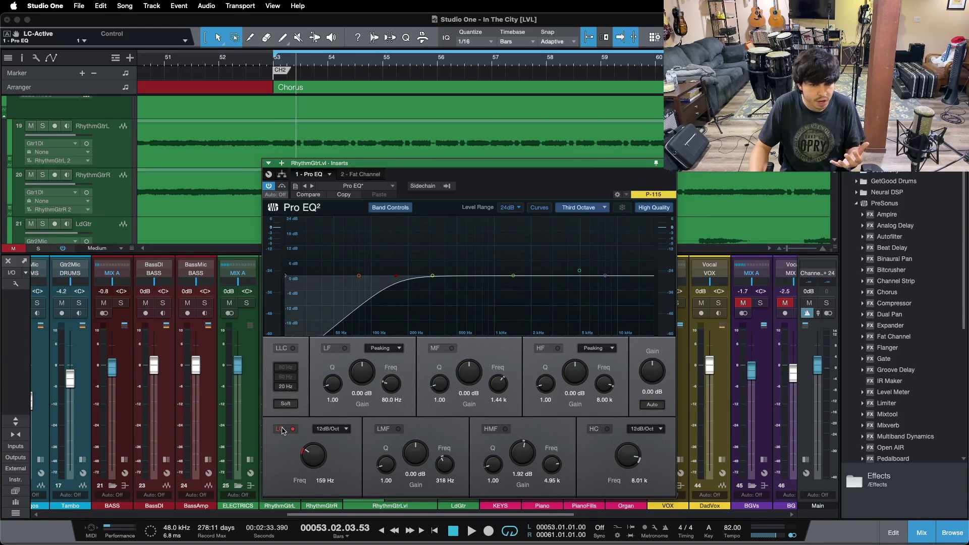
pyautogui.click(281, 429)
pyautogui.click(608, 429)
pyautogui.click(607, 430)
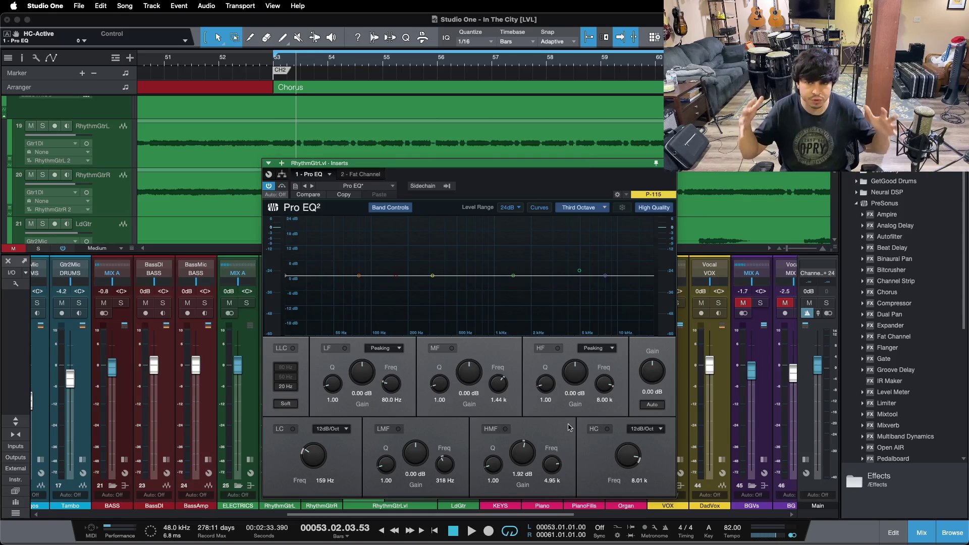
# Step: Solo RhythmGtrLvl again and play from the start of the chorus with all Pro EQ bands off
pyautogui.moveTo(495, 179); pyautogui.dragTo(608, 178)
pyautogui.press('s')
pyautogui.press('space')
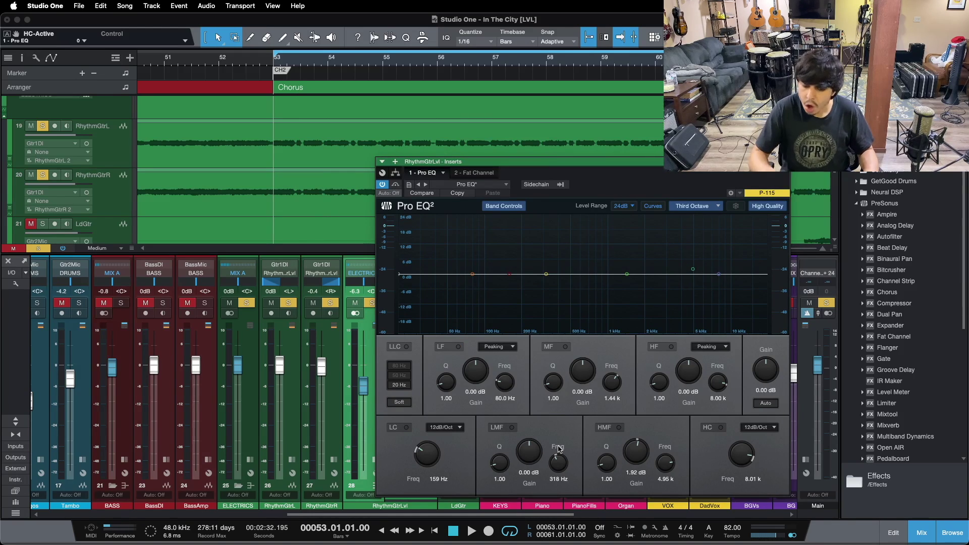
pyautogui.press('space')
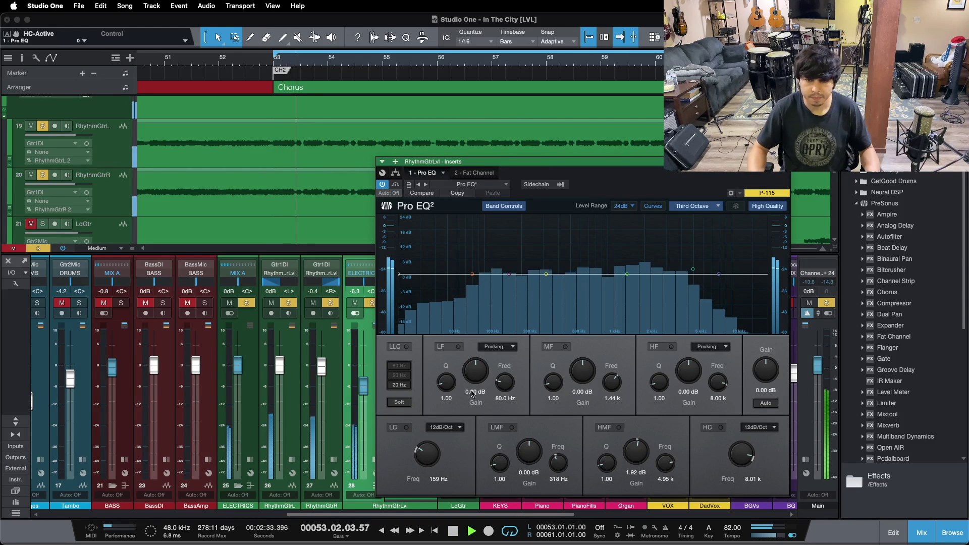
# Step: Switch on the Pro EQ's LC filter and HC filter in turn during playback
pyautogui.click(407, 427)
pyautogui.moveTo(555, 162); pyautogui.dragTo(395, 162)
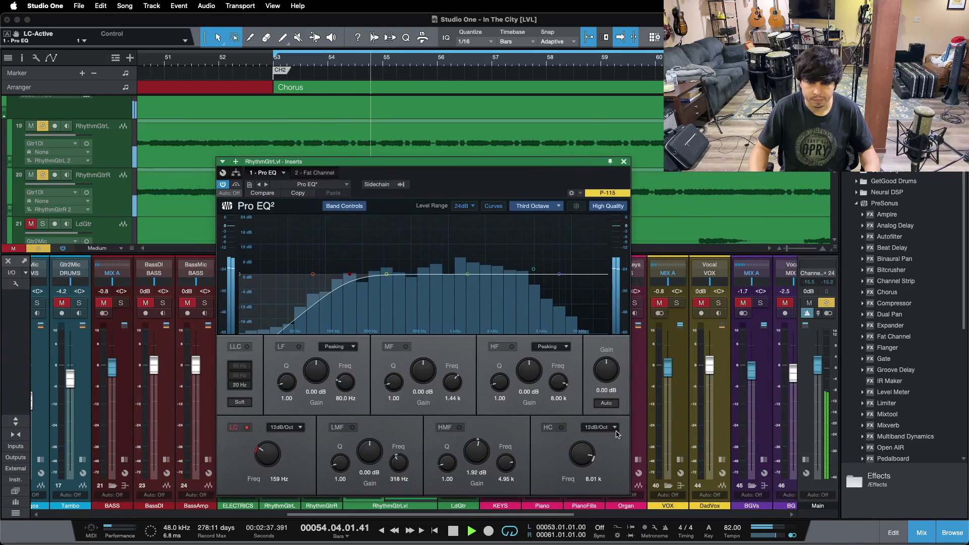
pyautogui.click(562, 428)
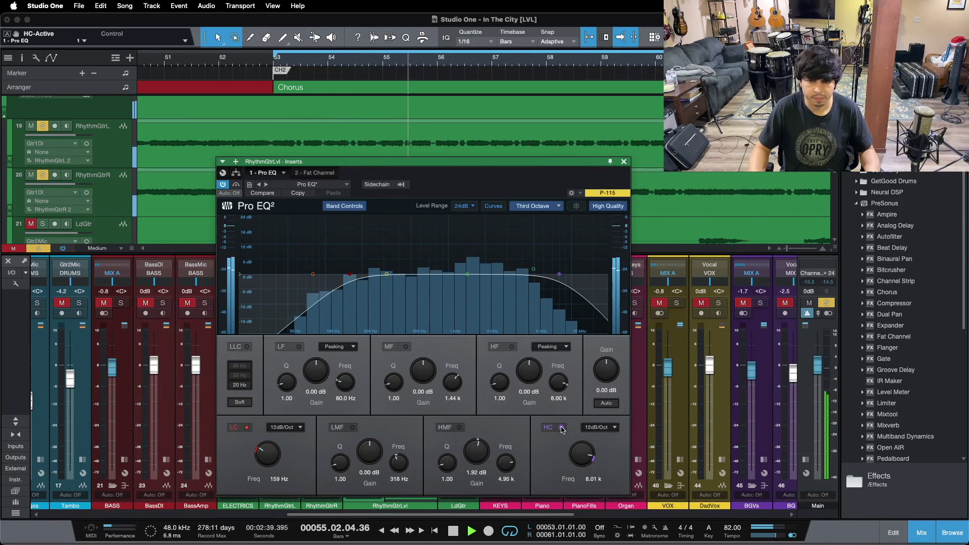
# Step: Check the compressor in the RhythmGtrLvl Fat Channel, switch the Pro EQ's HMF band back on, and close the insert window
pyautogui.click(313, 172)
pyautogui.click(222, 185)
pyautogui.click(530, 208)
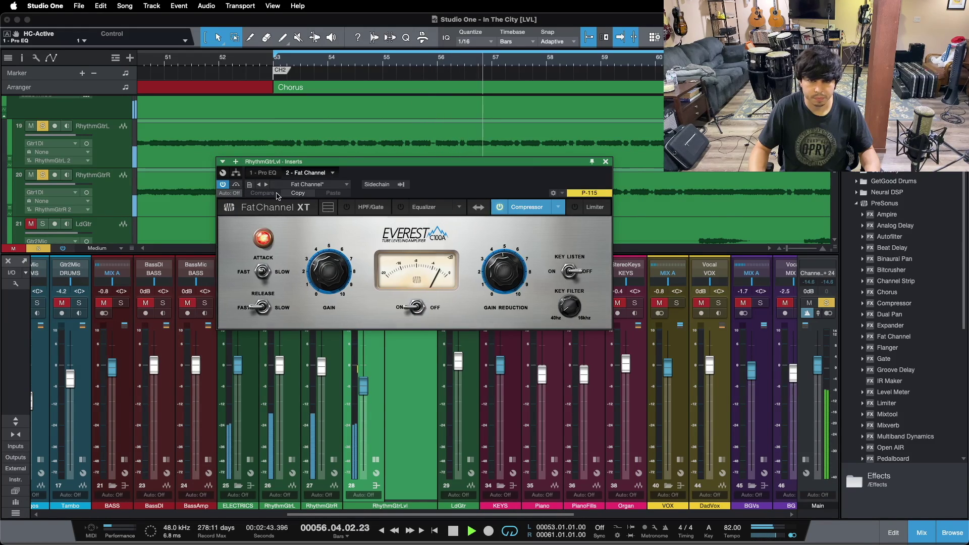
pyautogui.click(271, 173)
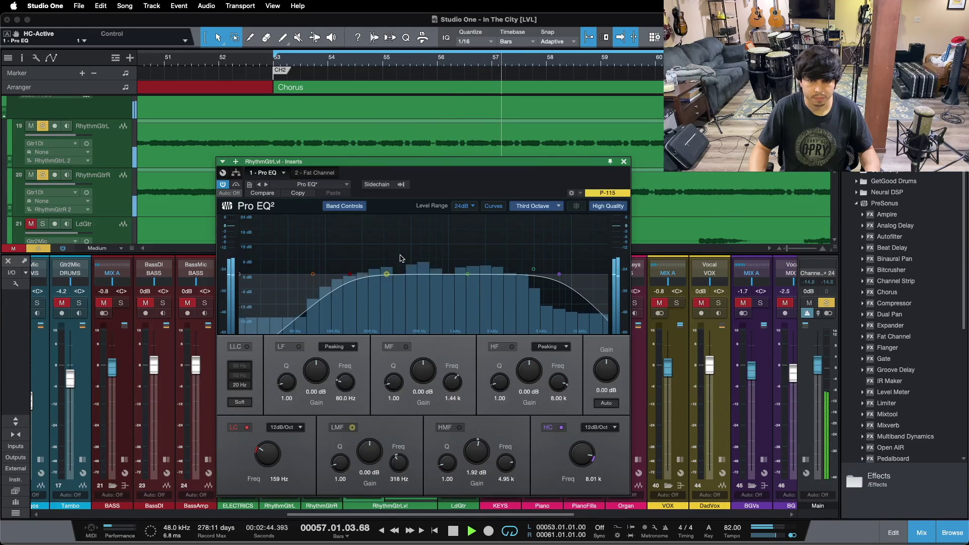
pyautogui.click(453, 428)
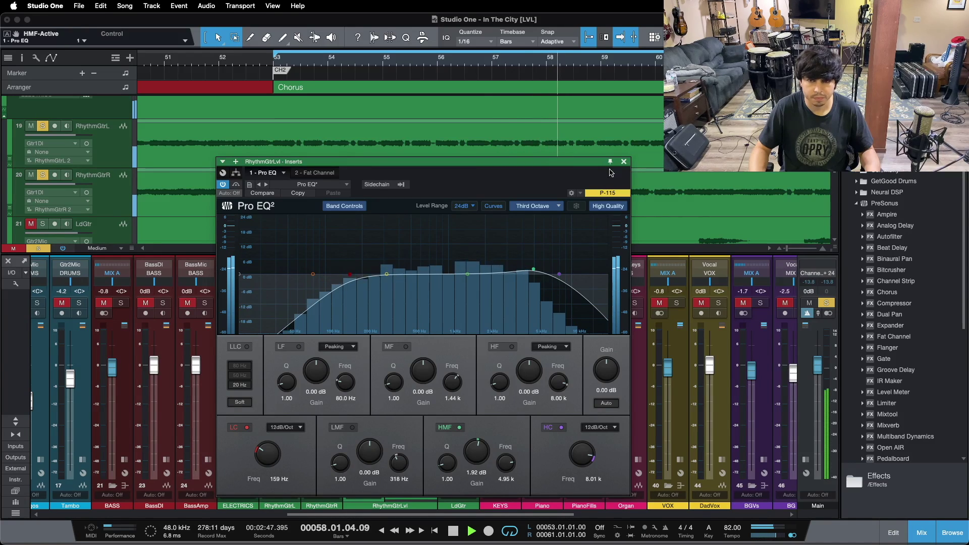
pyautogui.click(624, 162)
# Step: Solo the Piano channel alongside RhythmGtrLvl and collapse the RhythmGtrLvl insert list
pyautogui.click(509, 303)
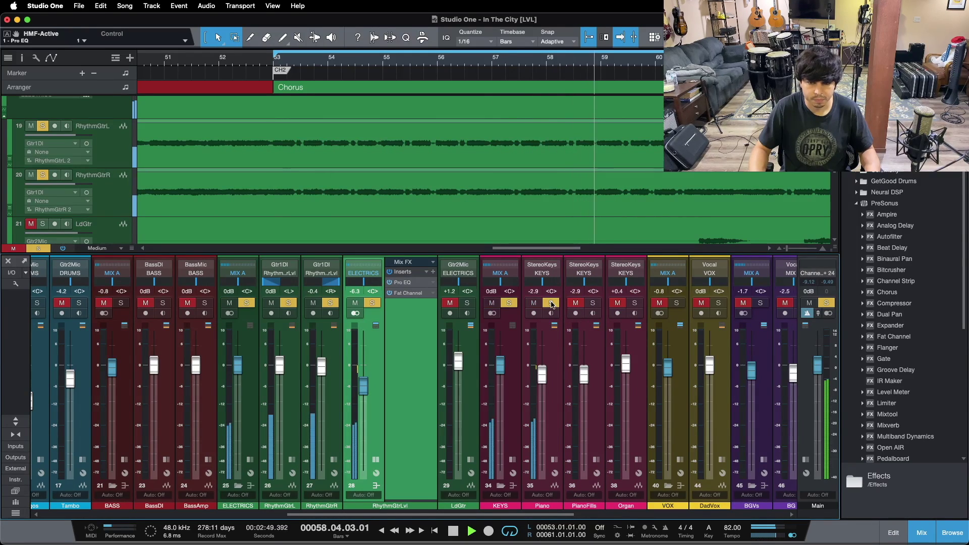
pyautogui.click(375, 459)
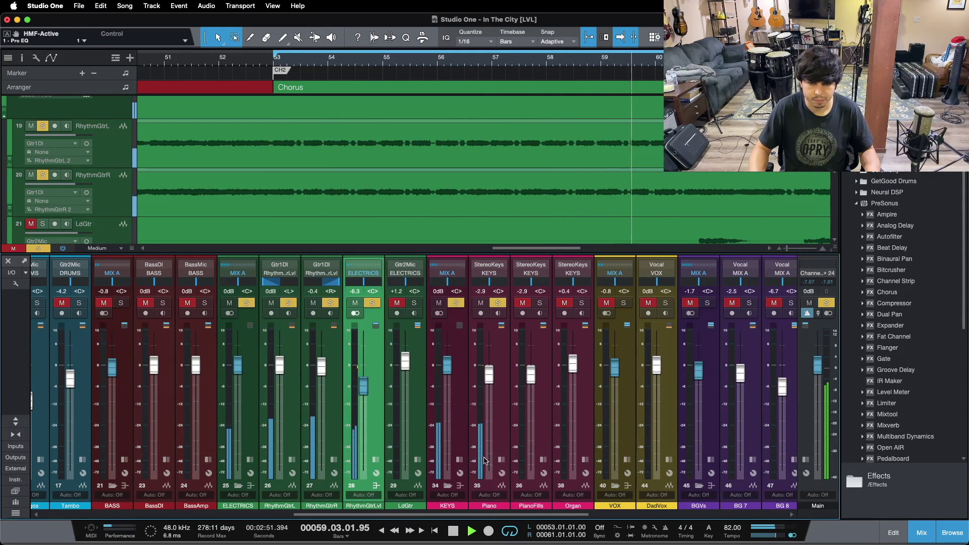
pyautogui.click(501, 460)
pyautogui.click(502, 460)
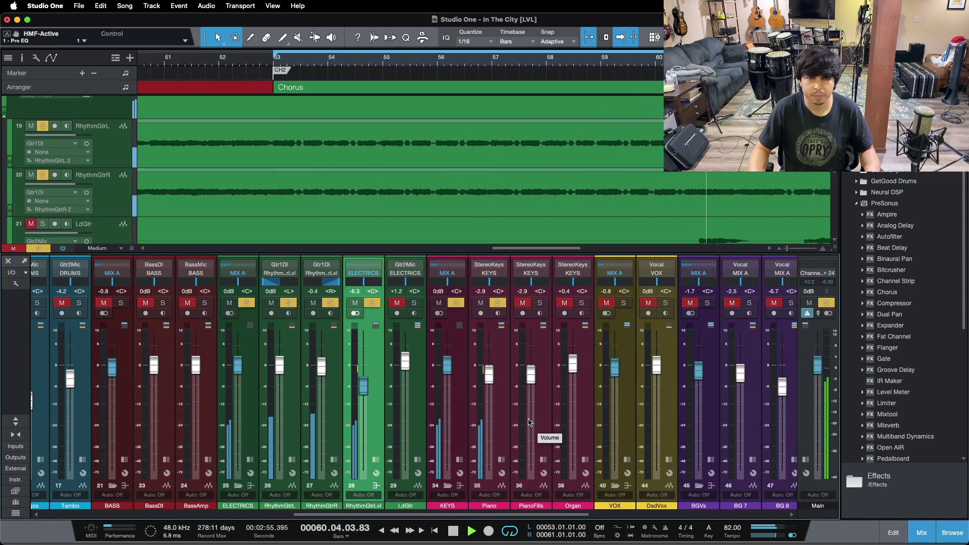
# Step: Unmute the Organ channel, open the Pro EQ from its insert list beside the mixer strips, and stop playback
pyautogui.moveTo(415, 514); pyautogui.dragTo(476, 515)
pyautogui.click(426, 460)
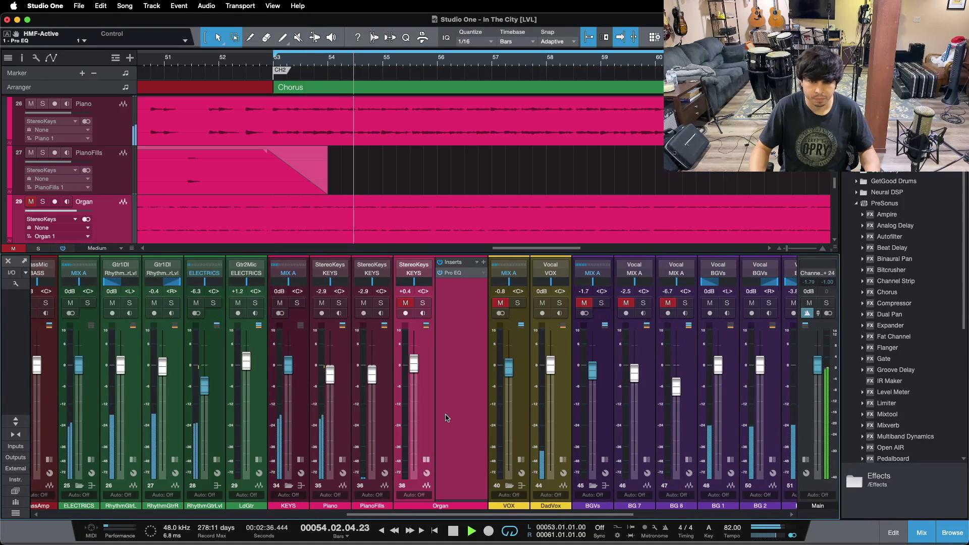
pyautogui.click(406, 303)
pyautogui.click(452, 272)
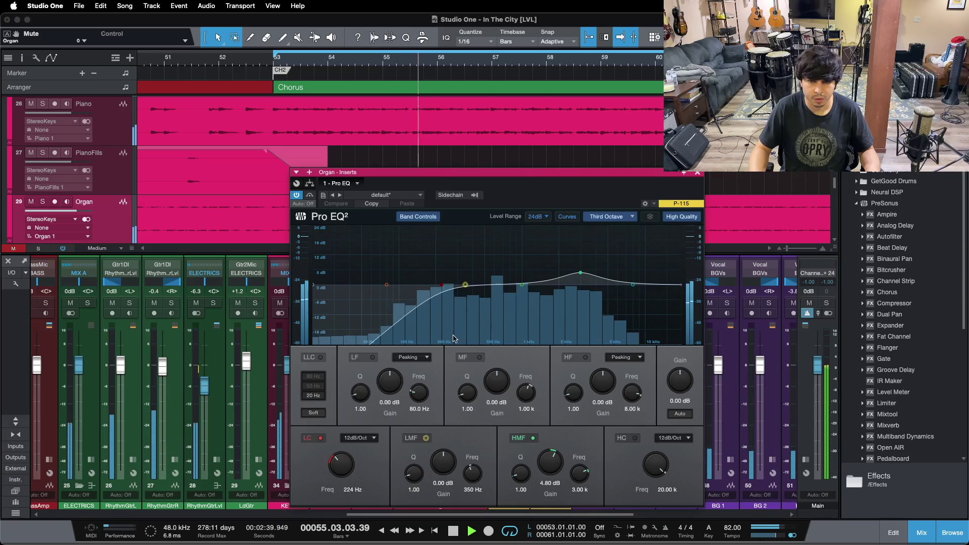
pyautogui.moveTo(579, 182); pyautogui.dragTo(775, 178)
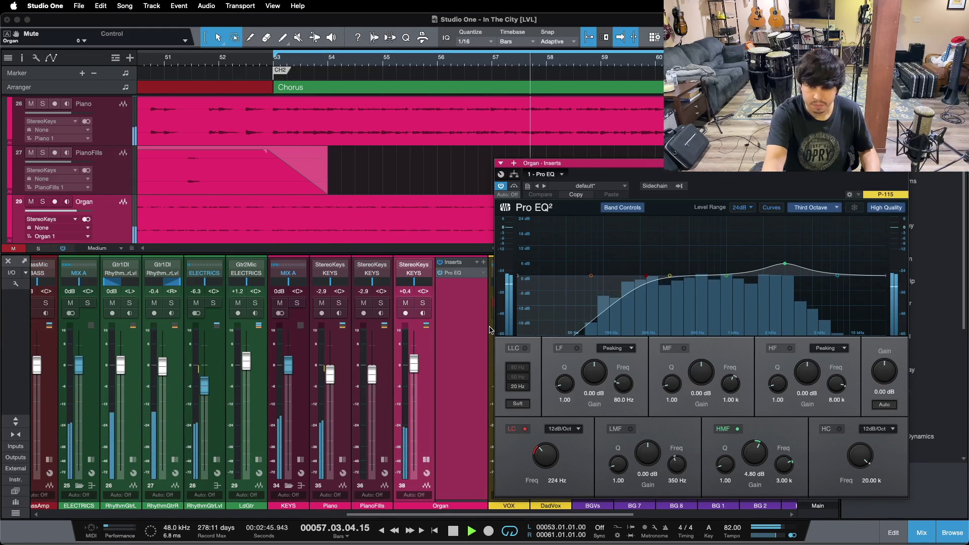
pyautogui.press('space')
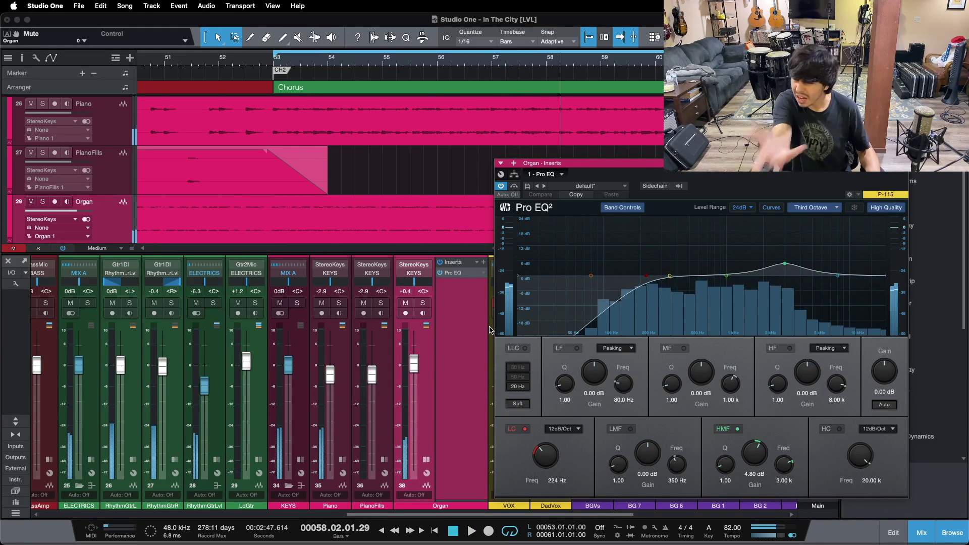
# Step: Solo the Organ channel, play from the start of the chorus, and bypass its Pro EQ
pyautogui.moveTo(455, 514); pyautogui.dragTo(524, 514)
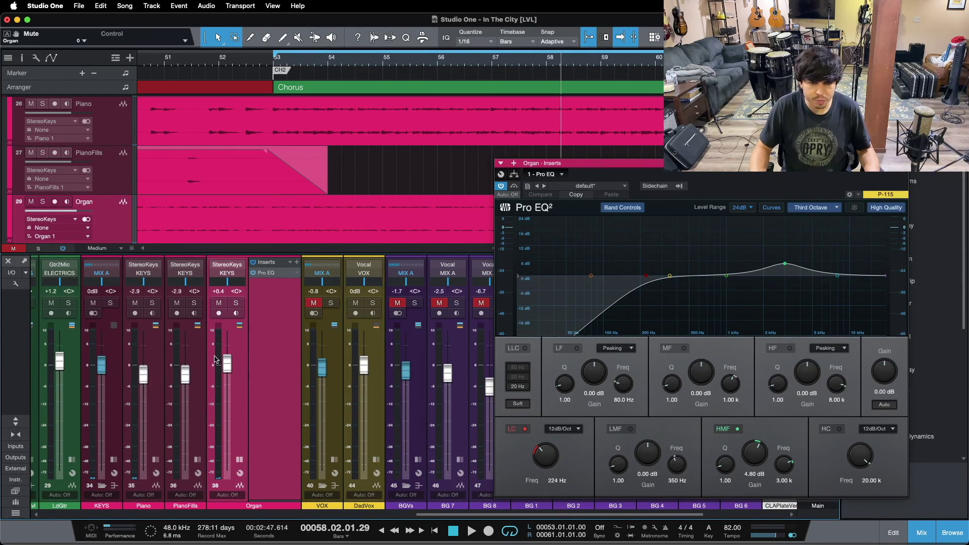
pyautogui.click(235, 304)
pyautogui.press('space')
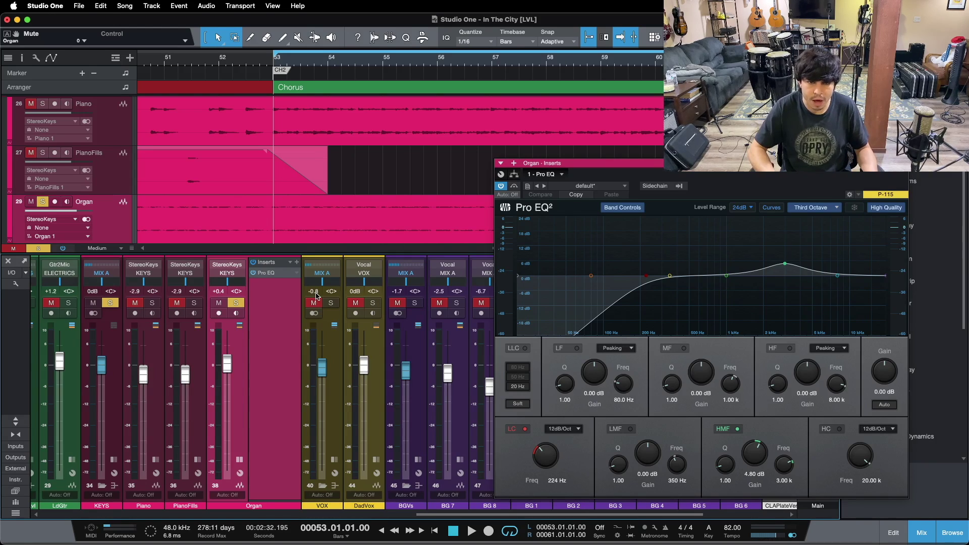
pyautogui.press('space')
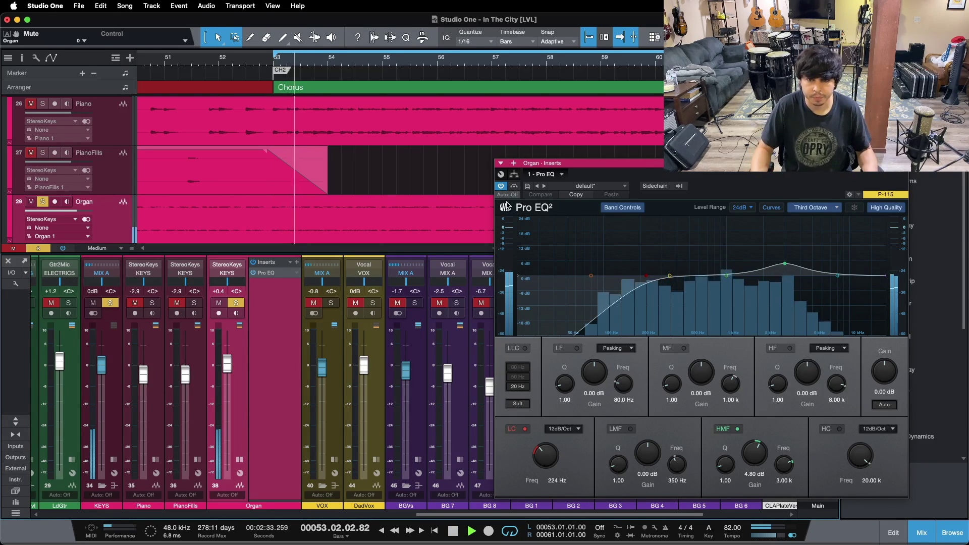
pyautogui.click(514, 188)
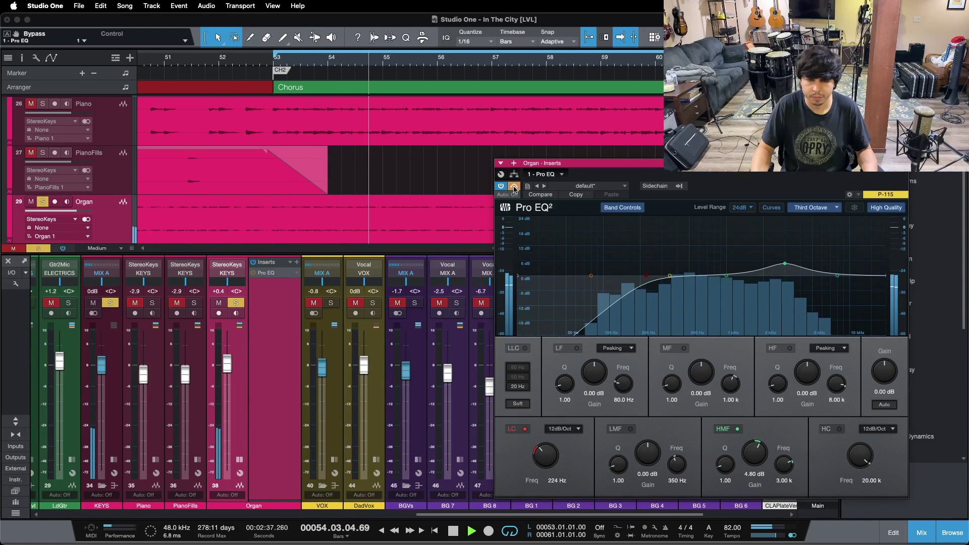
# Step: Switch the Organ's Pro EQ back in, unsolo the channel, and close its insert window and insert list
pyautogui.click(514, 187)
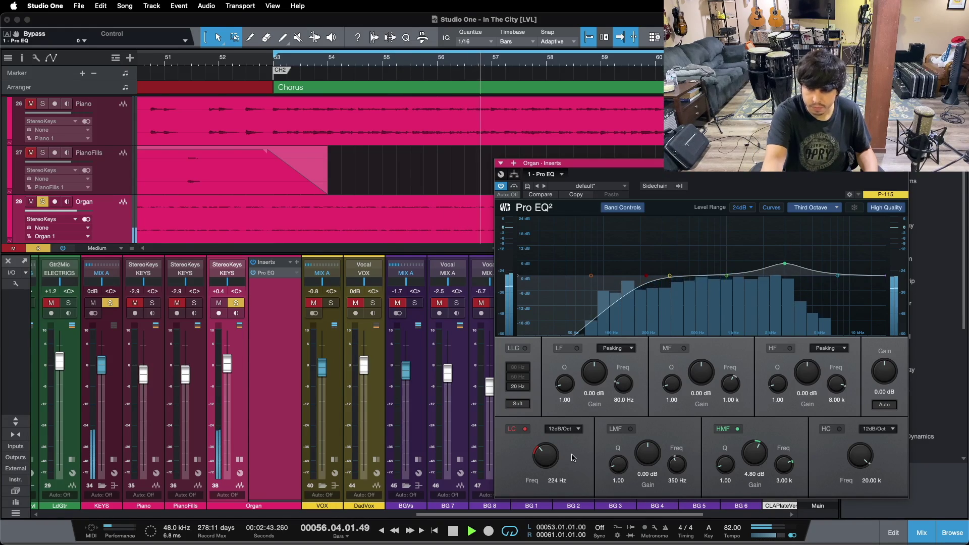
pyautogui.press('s')
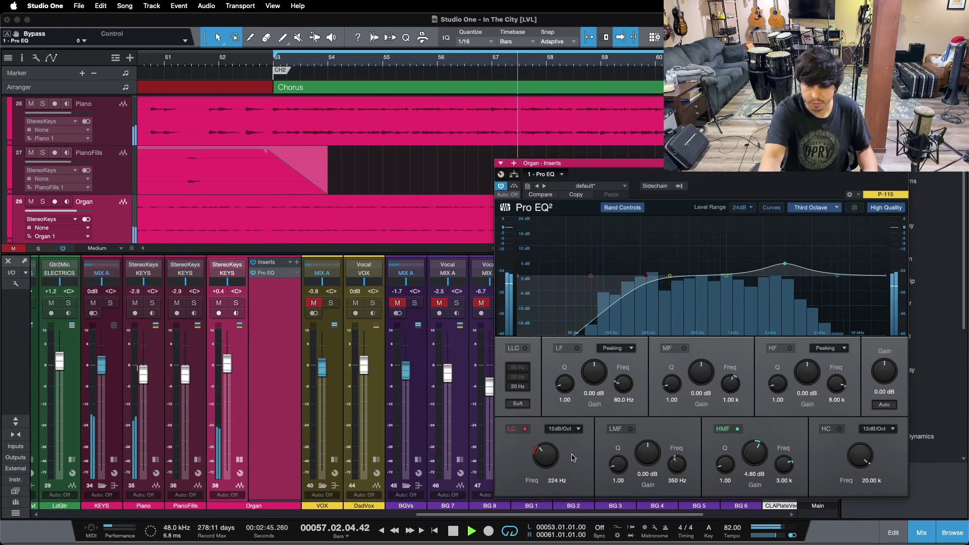
pyautogui.click(239, 459)
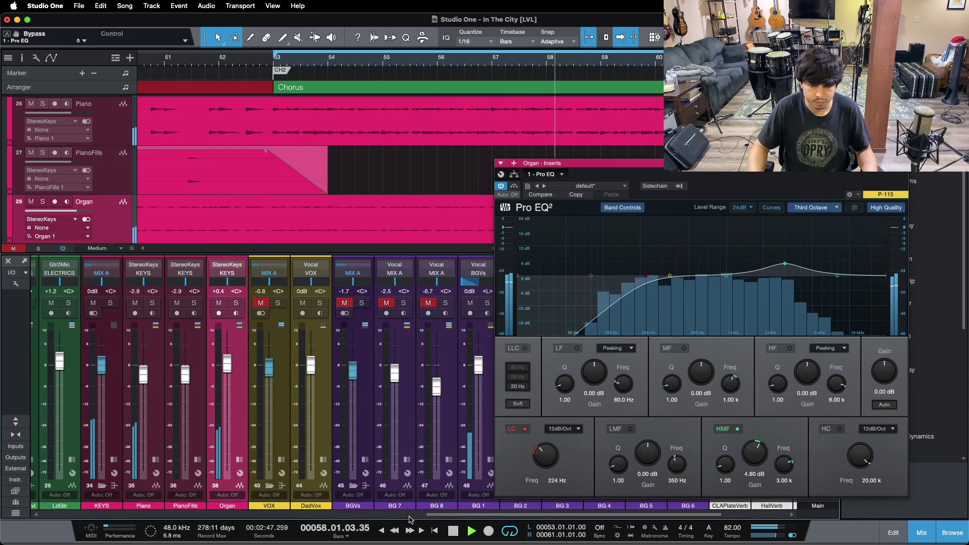
pyautogui.click(903, 163)
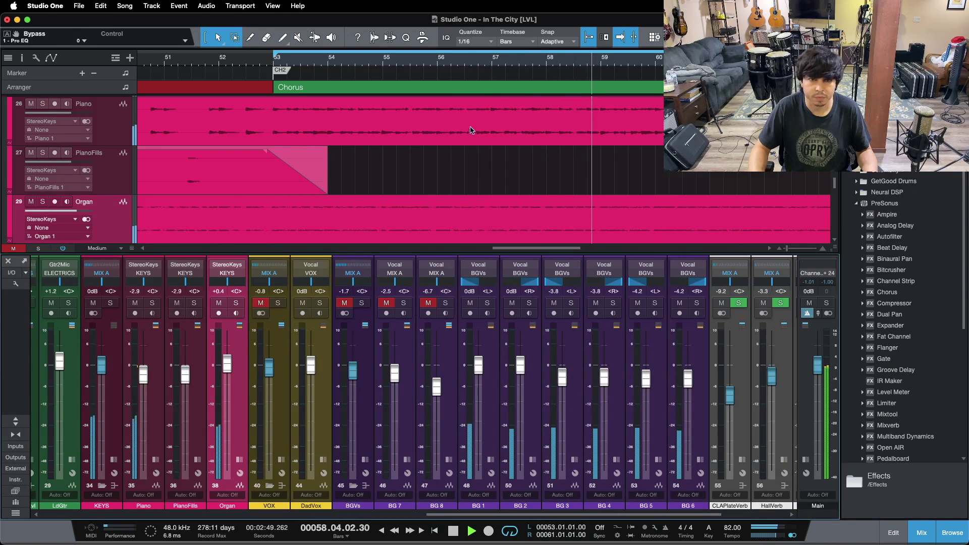
# Step: Unmute the BG 7, BG 8 and BGVs channels and solo the BGVs bus
pyautogui.moveTo(448, 64); pyautogui.dragTo(641, 45)
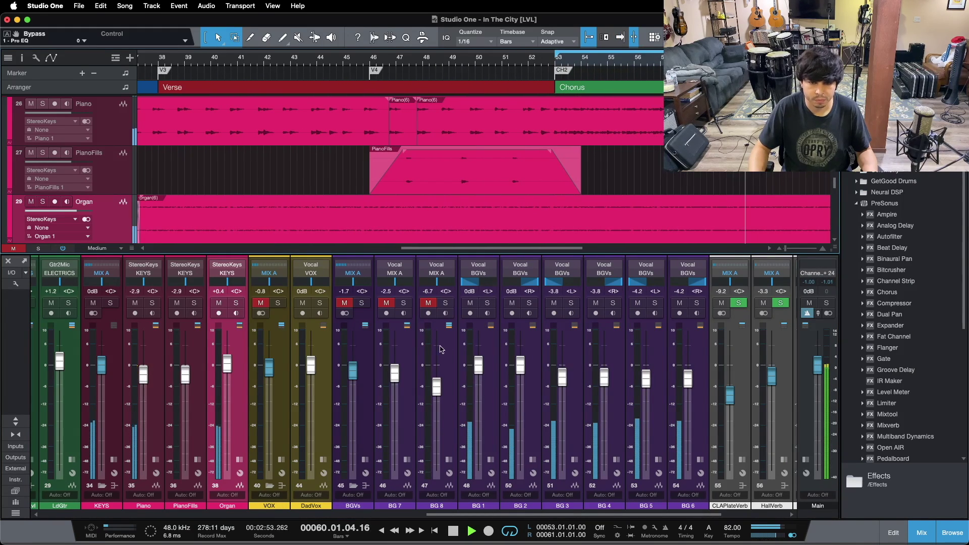
pyautogui.click(387, 303)
pyautogui.click(428, 303)
pyautogui.click(345, 302)
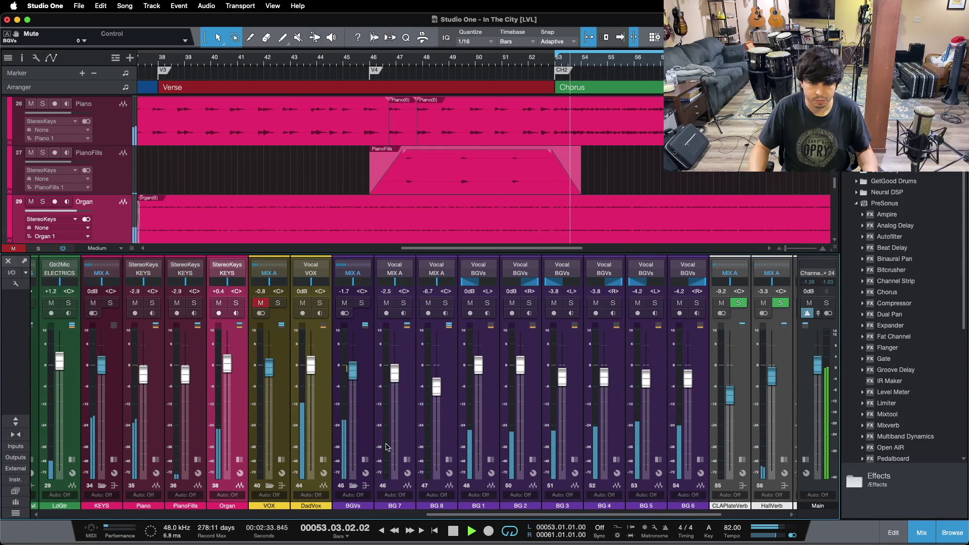
pyautogui.hscroll(5, 424, 514)
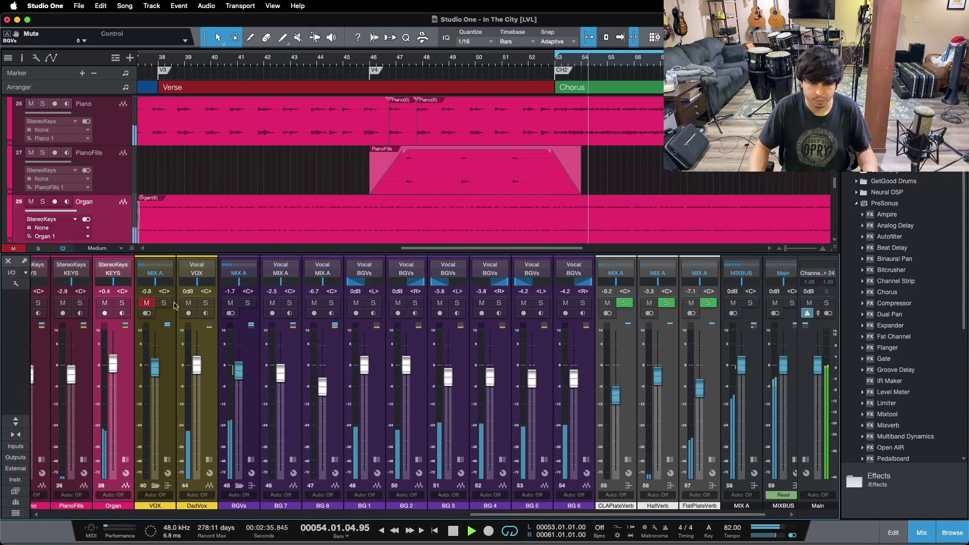
pyautogui.click(247, 303)
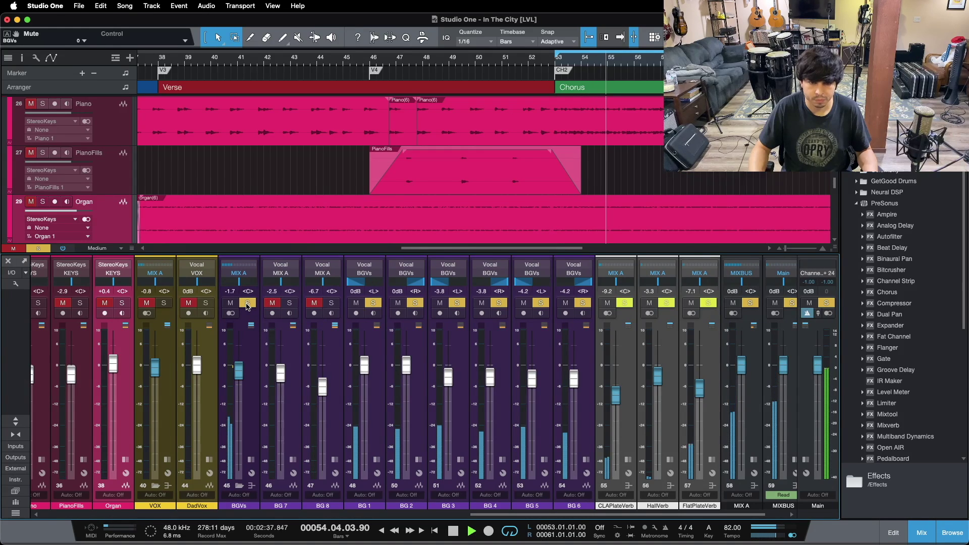
# Step: Look over the background vocal tracks in the chorus, expand the BGVs insert list, and check BG 1 for inserts with playback stopped
pyautogui.scroll(-10, 484, 169)
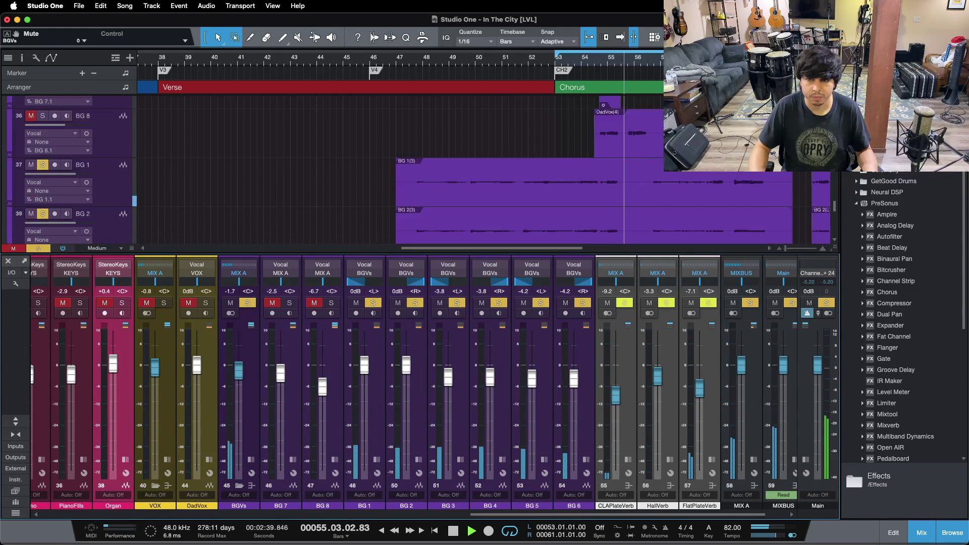
pyautogui.moveTo(587, 60); pyautogui.dragTo(338, 83)
pyautogui.press('F3')
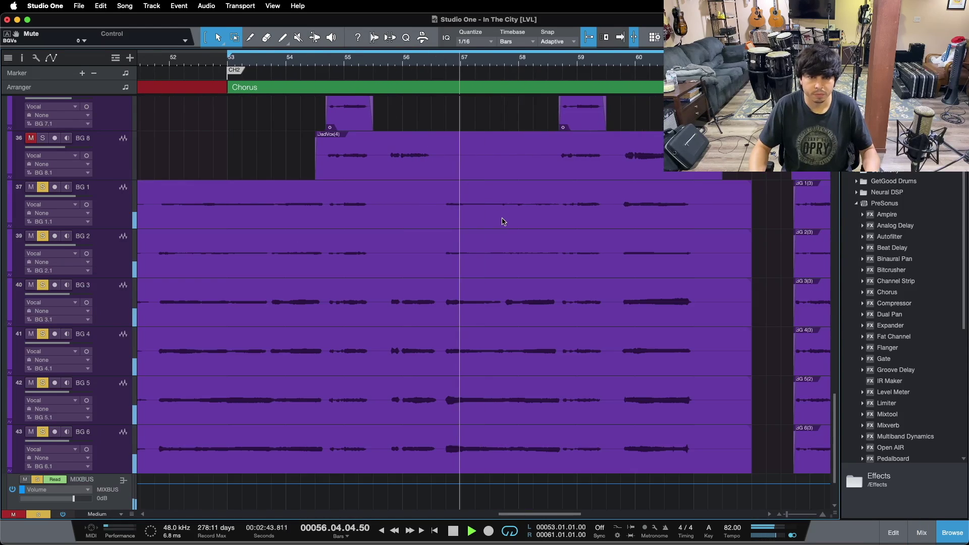
pyautogui.scroll(-1, 504, 222)
pyautogui.press('F3')
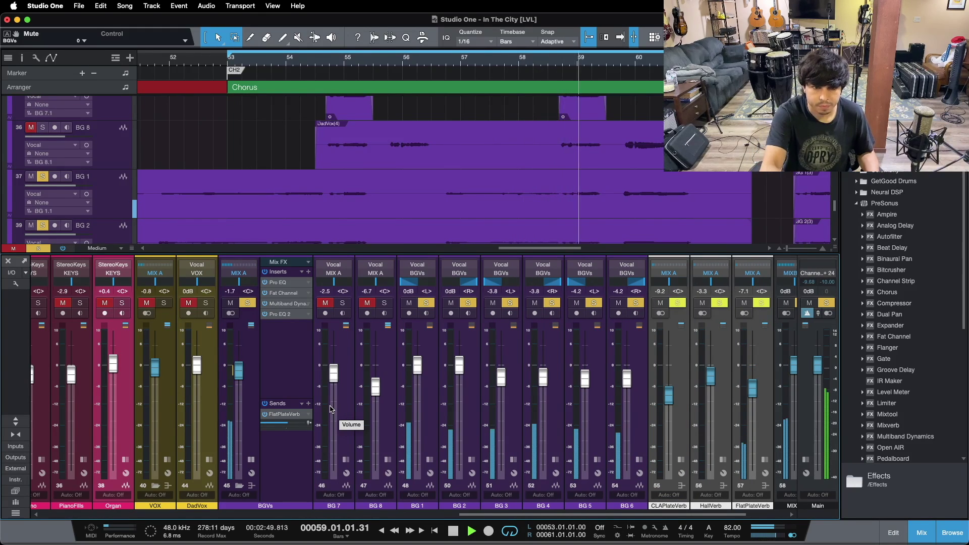
pyautogui.press('space')
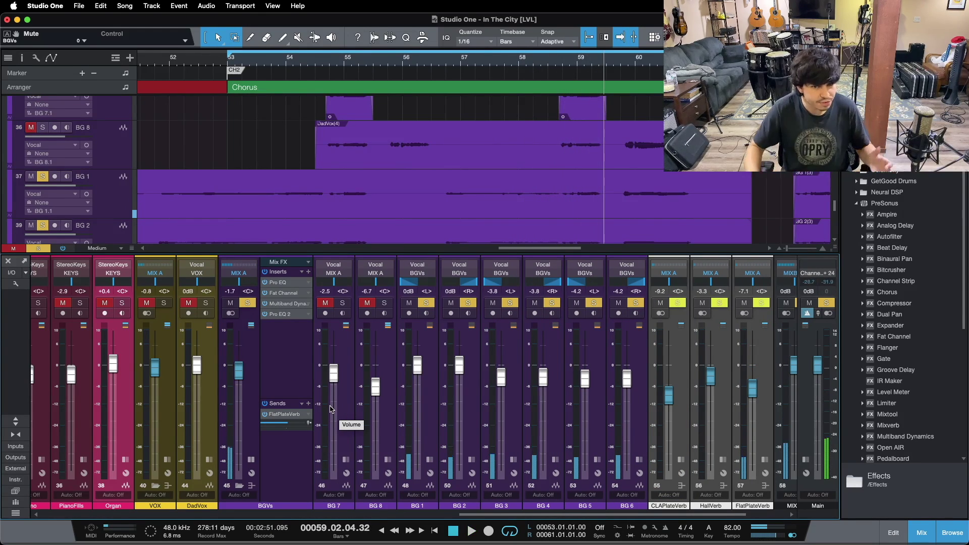
pyautogui.click(430, 459)
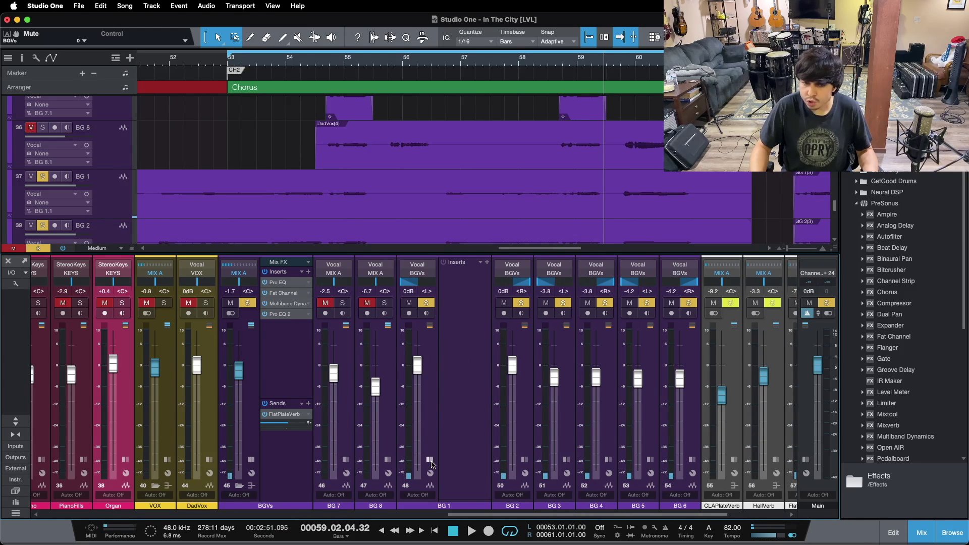
pyautogui.click(430, 460)
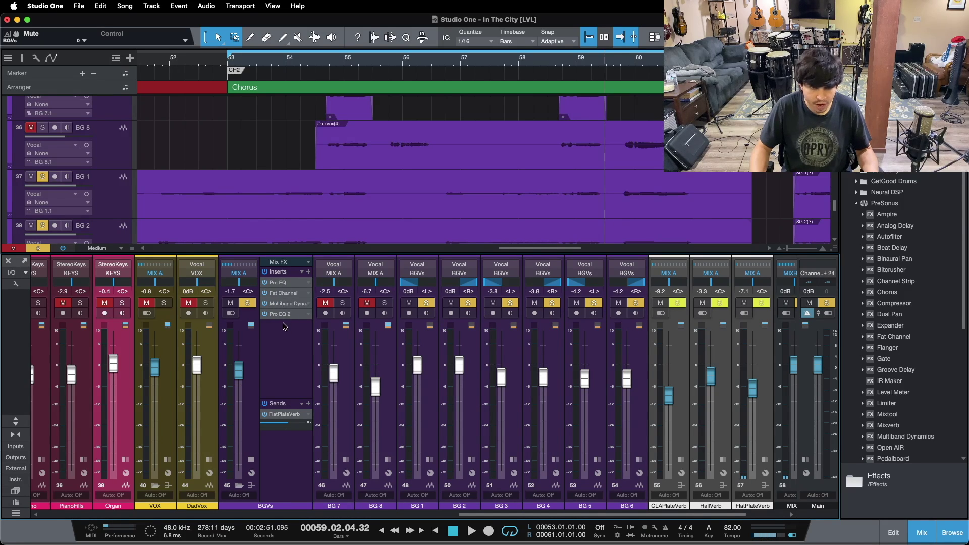
# Step: Check both Pro EQs on the BGVs bus and deactivate its Fat Channel, Multiband Dynamics and Pro EQ 2 inserts
pyautogui.click(281, 284)
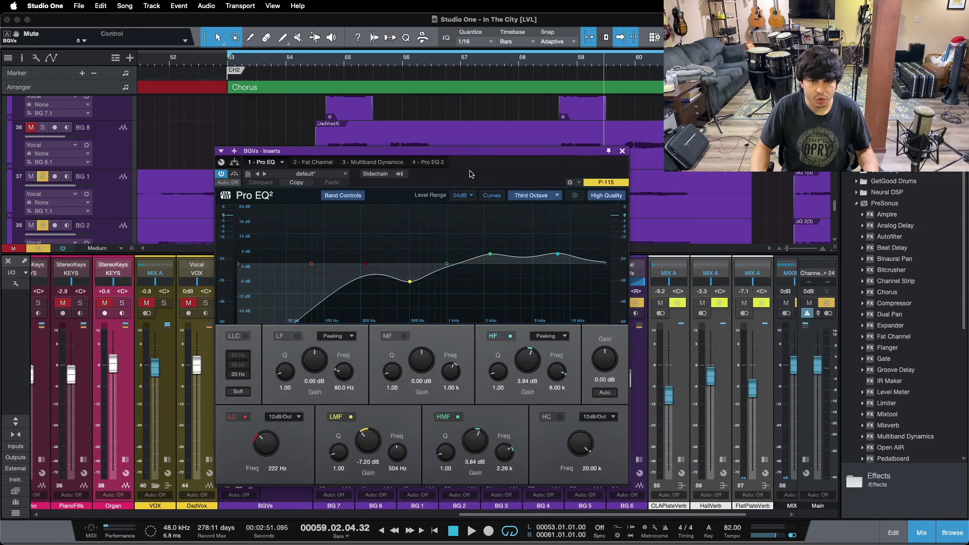
pyautogui.moveTo(465, 173); pyautogui.dragTo(612, 165)
pyautogui.click(276, 315)
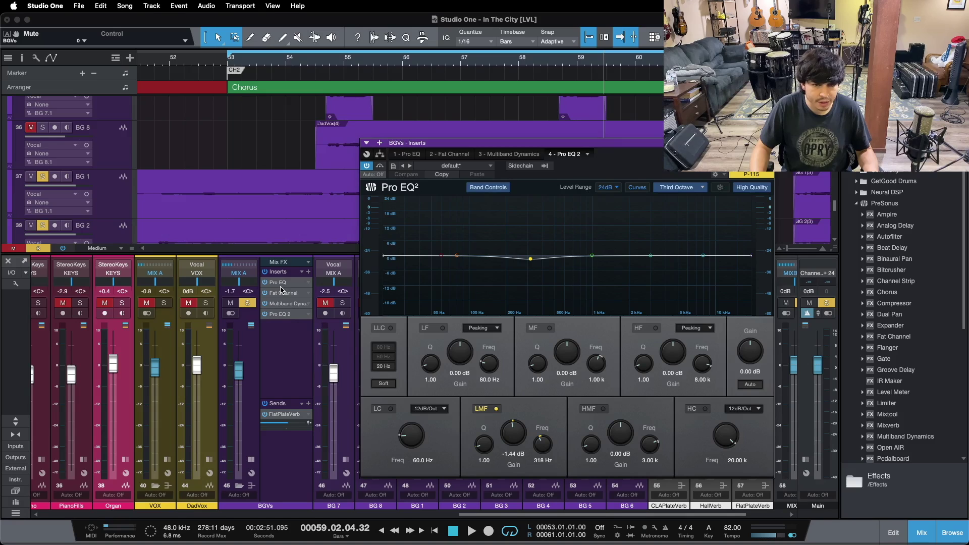
pyautogui.click(265, 314)
pyautogui.click(276, 283)
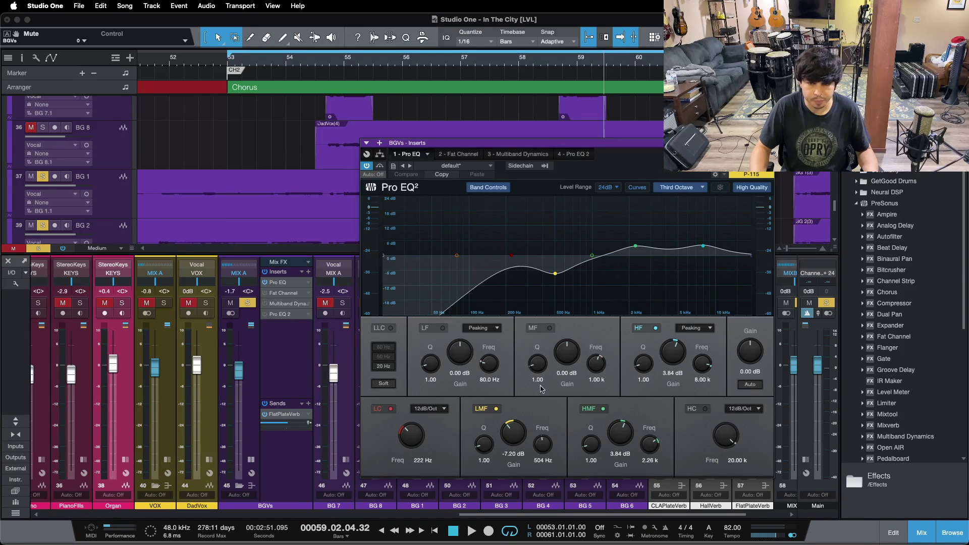
# Step: Switch off the LMF, HMF and HF bands in the first BGVs Pro EQ, check Pro EQ 2, and close the insert window
pyautogui.click(481, 409)
pyautogui.click(589, 409)
pyautogui.click(642, 327)
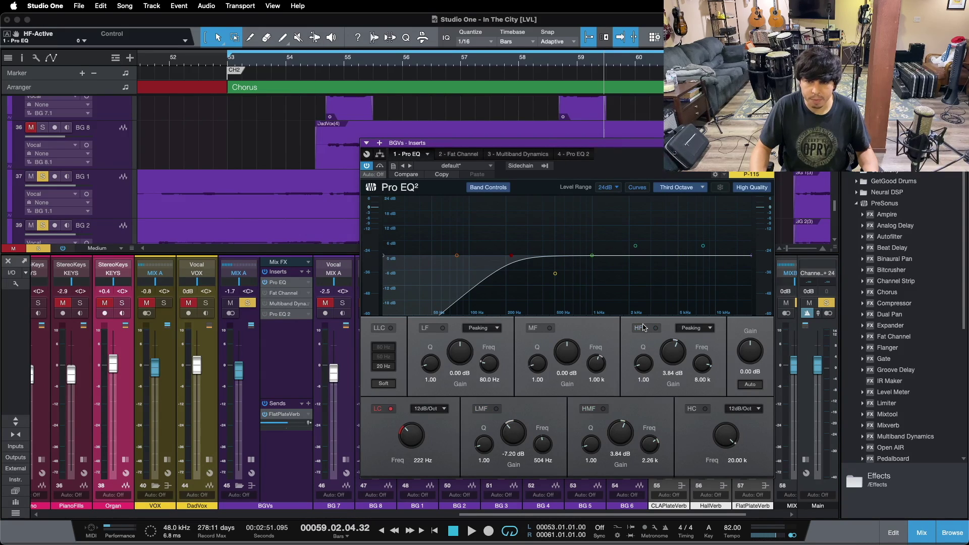
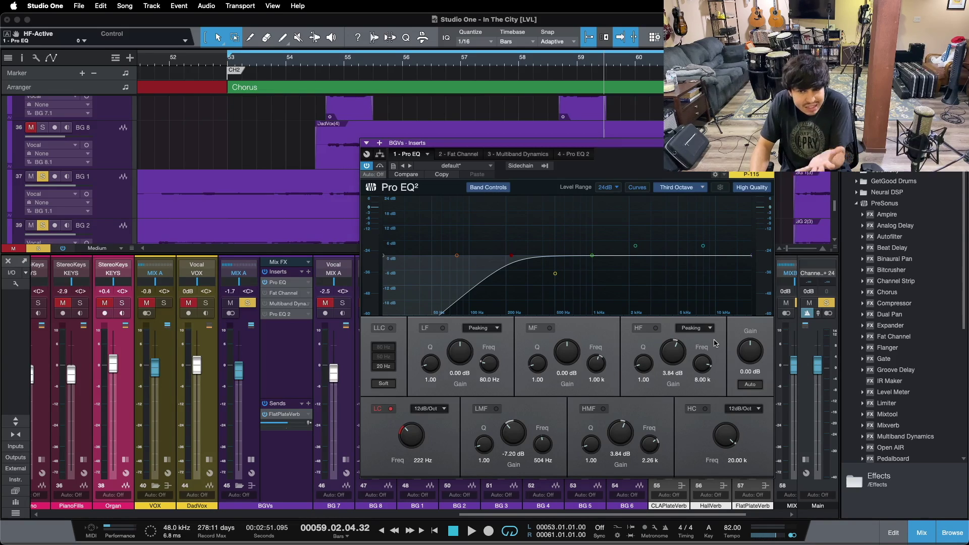
pyautogui.click(579, 155)
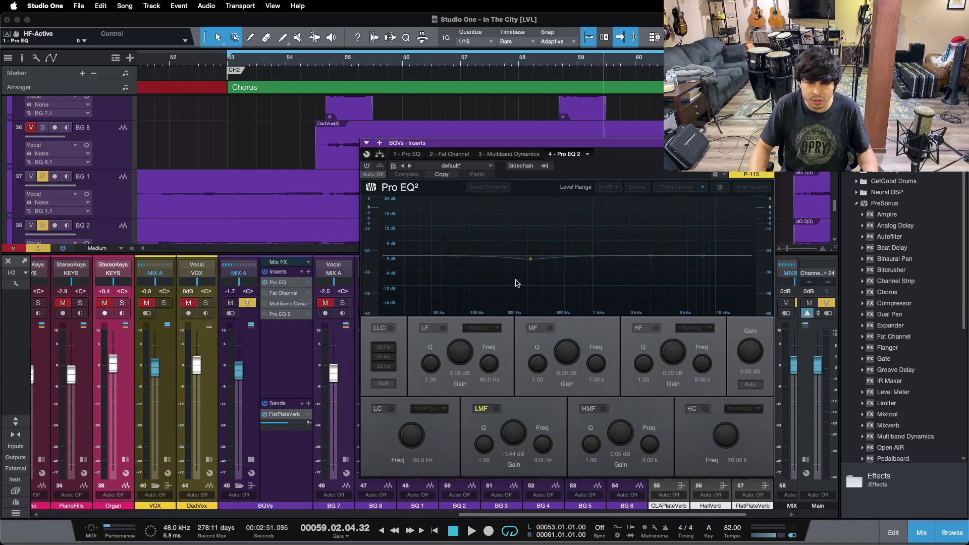
pyautogui.click(768, 143)
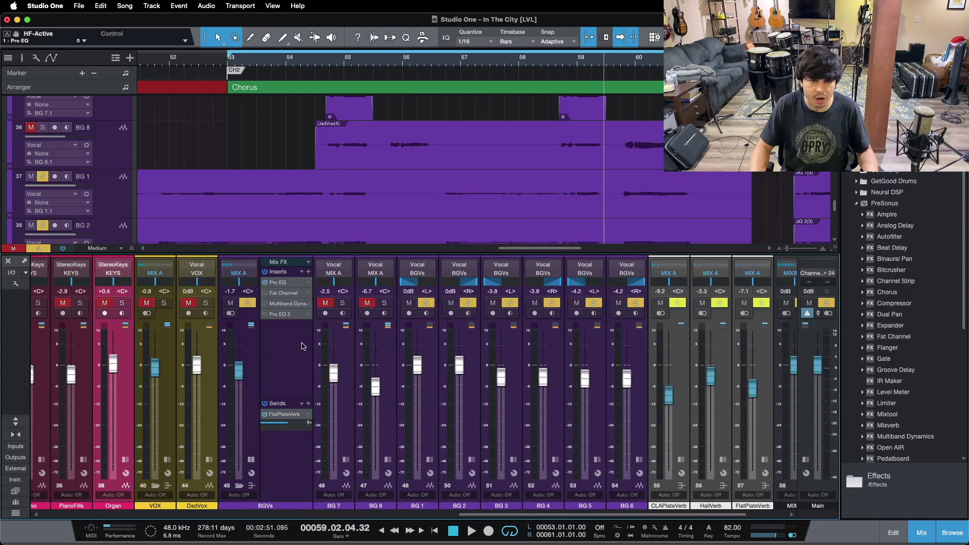
# Step: Play from the chorus start and re-enable the BGVs Pro EQ's LMF, HMF and HF bands plus the Fat Channel and Multiband Dynamics
pyautogui.doubleClick(281, 286)
pyautogui.press('KP_1')
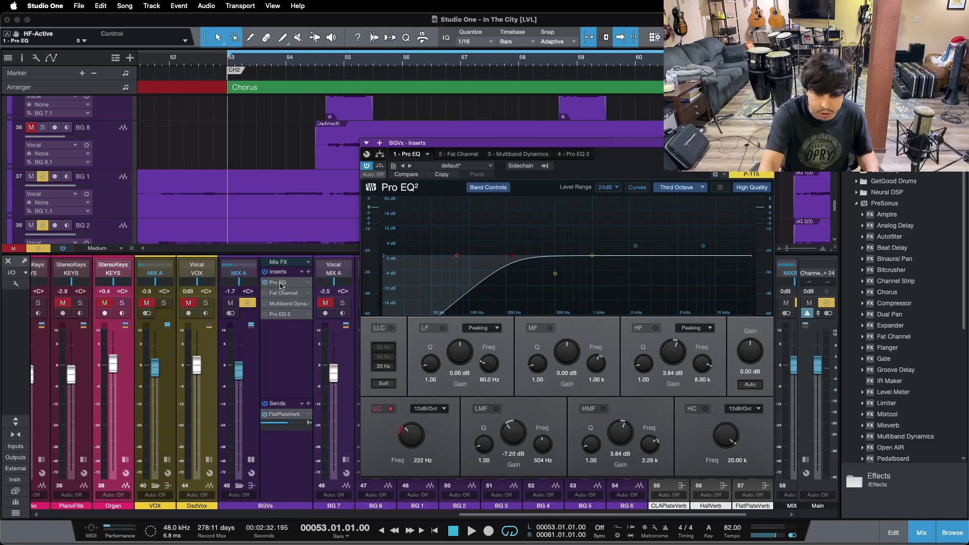
pyautogui.press('space')
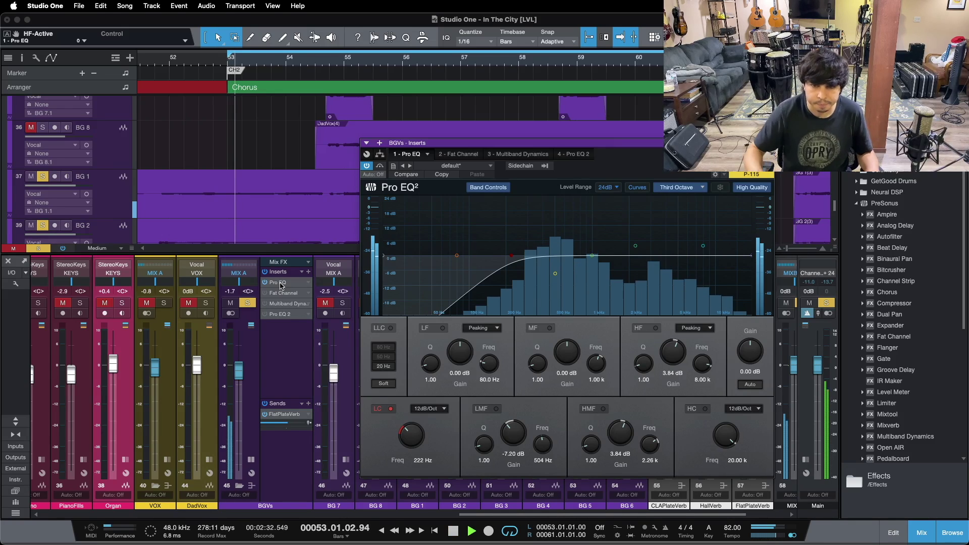
pyautogui.click(496, 409)
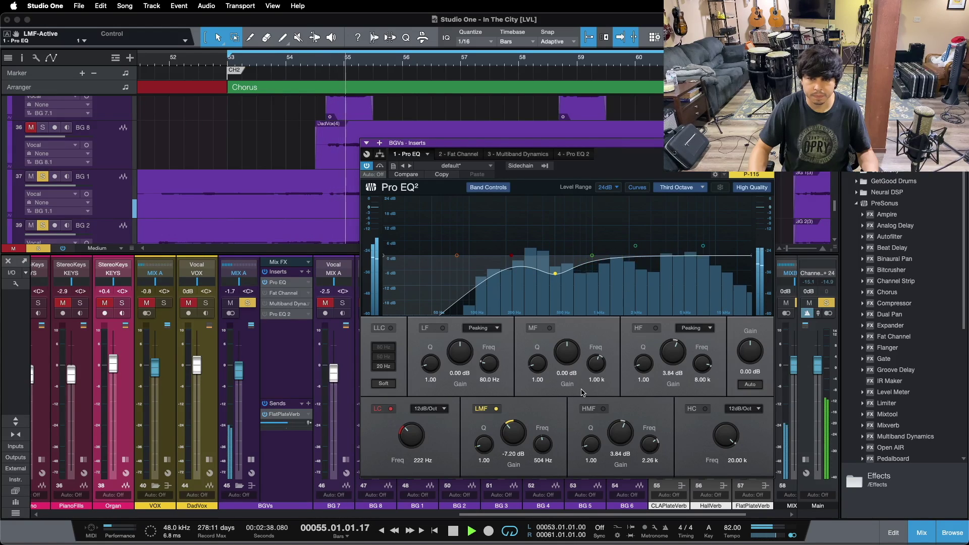
pyautogui.click(263, 294)
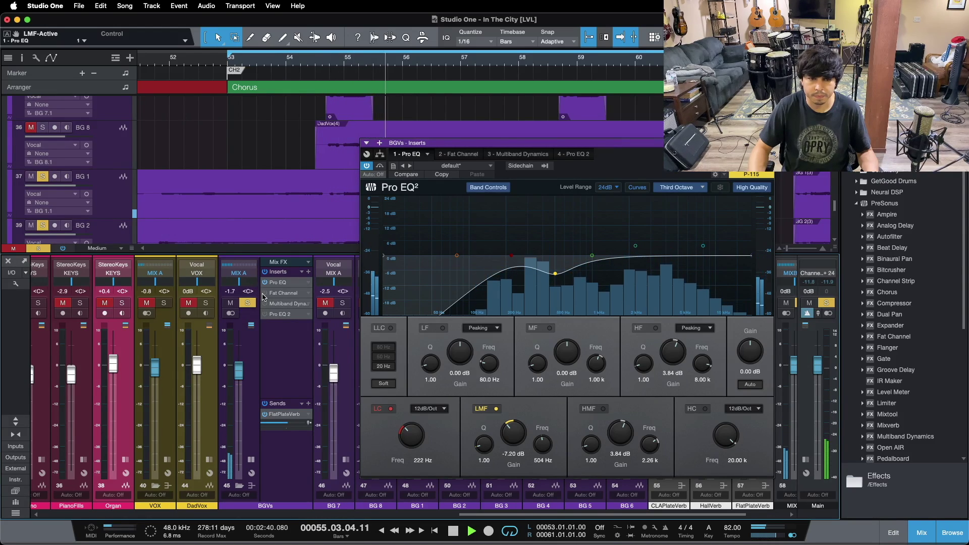
pyautogui.click(598, 411)
pyautogui.click(646, 328)
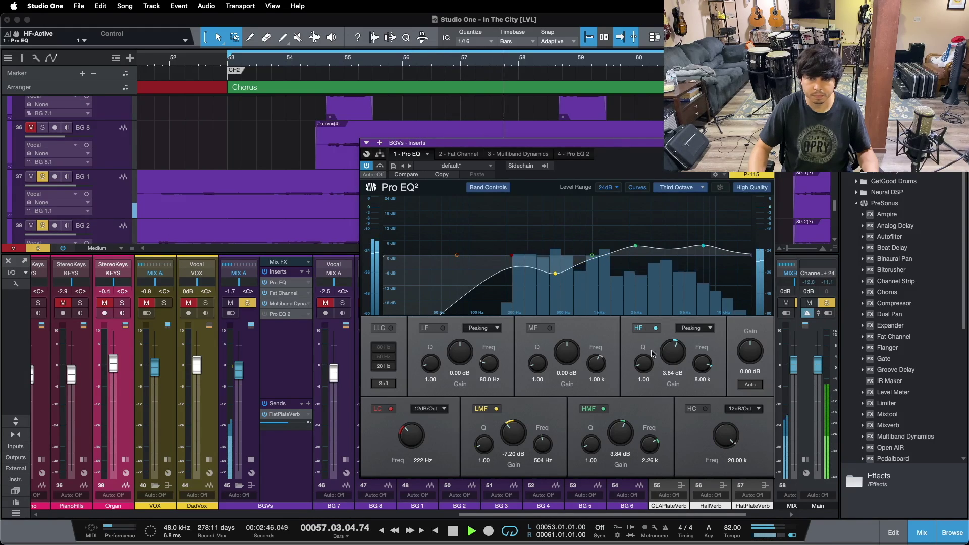
# Step: Reactivate and open Pro EQ 2 on the BGVs bus, and toggle all its inserts off and on to compare
pyautogui.click(265, 314)
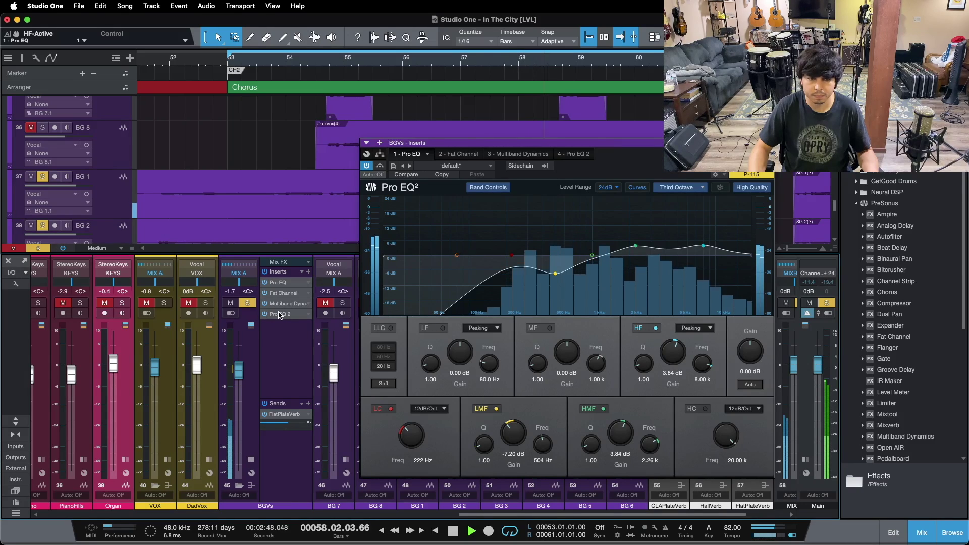
pyautogui.click(280, 314)
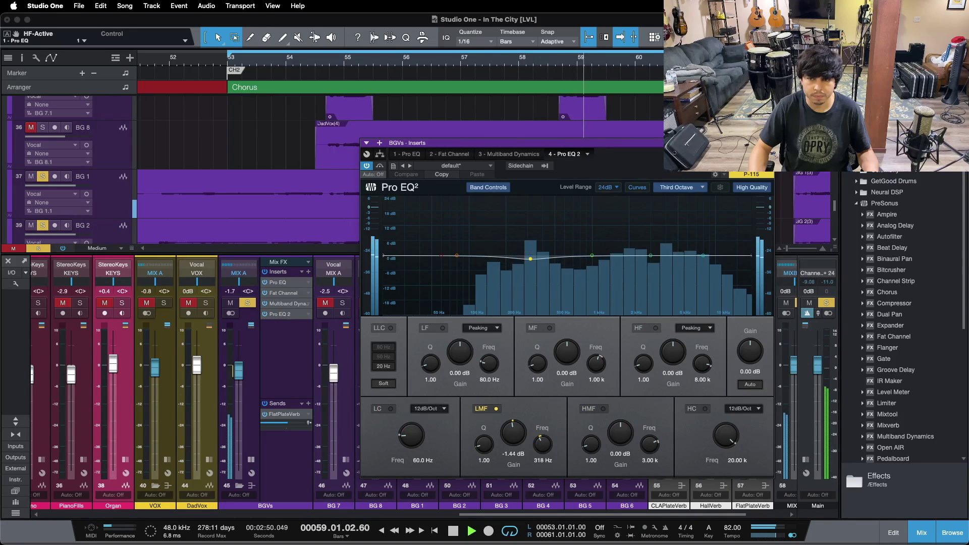
pyautogui.click(264, 271)
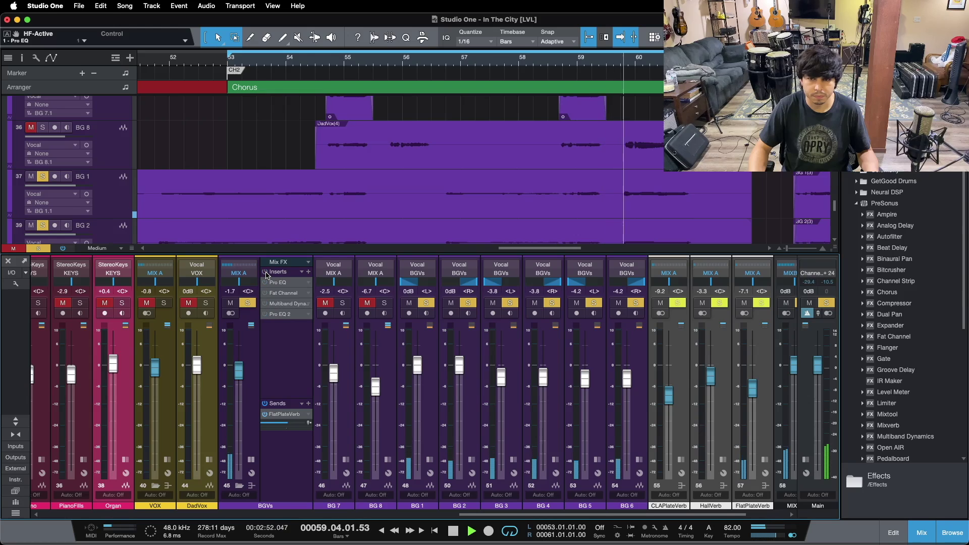
pyautogui.click(265, 273)
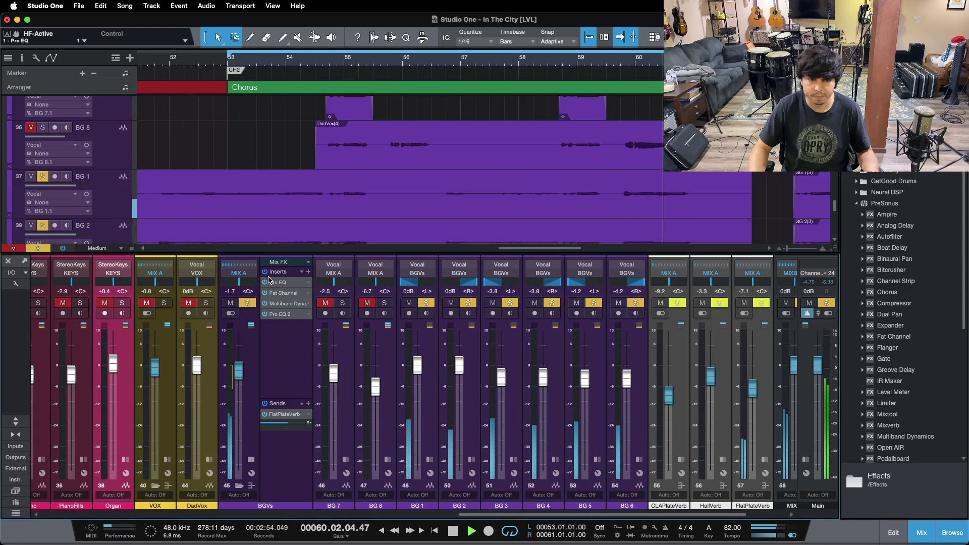
# Step: Review the first Pro EQ on the BGVs bus, stop playback, and close the insert window
pyautogui.click(283, 282)
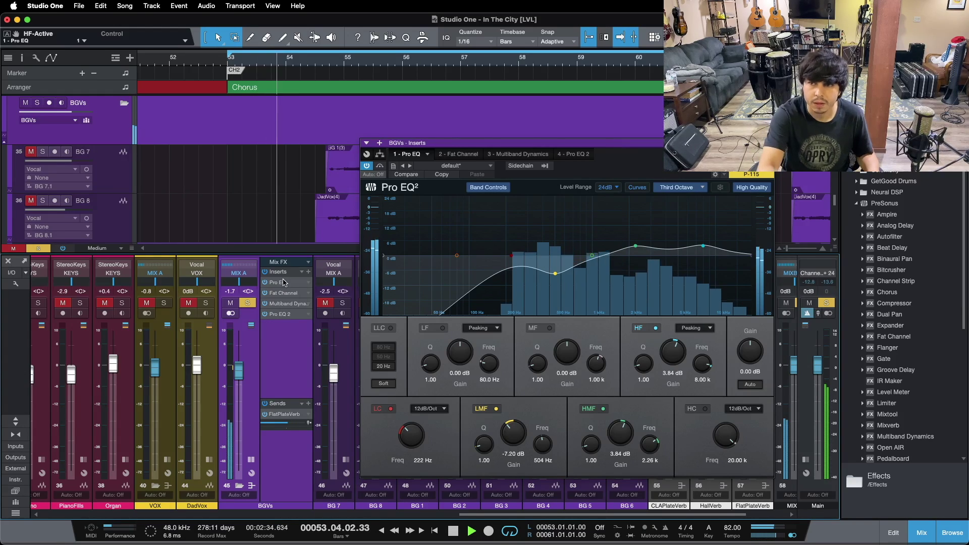
pyautogui.press('space')
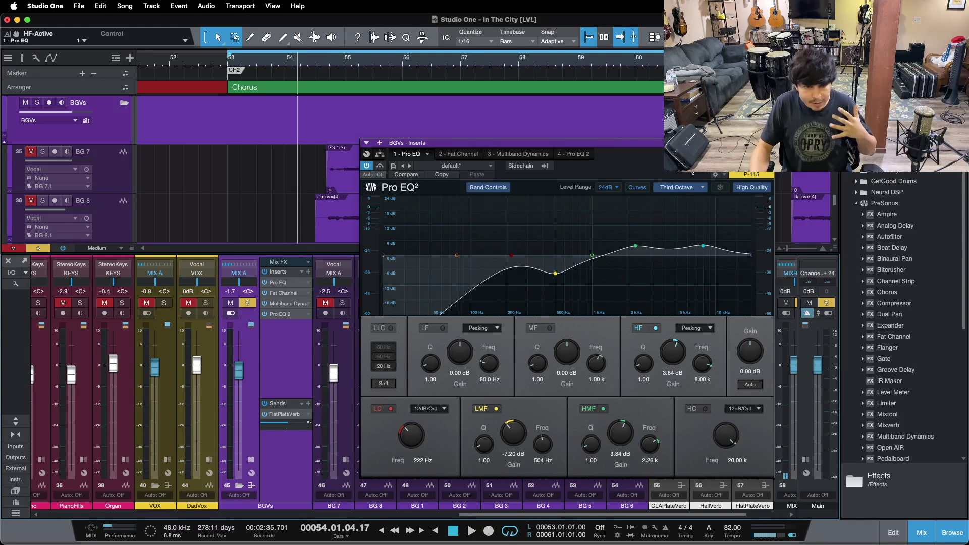
pyautogui.click(768, 143)
# Step: Unsolo the BGVs bus and play the full mix from the start of the chorus
pyautogui.press('s')
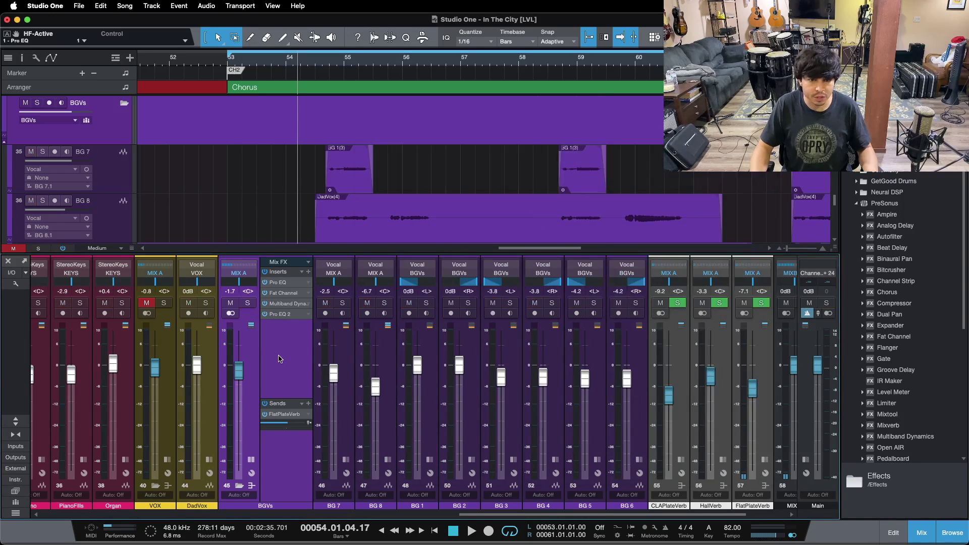
pyautogui.press('KP_1')
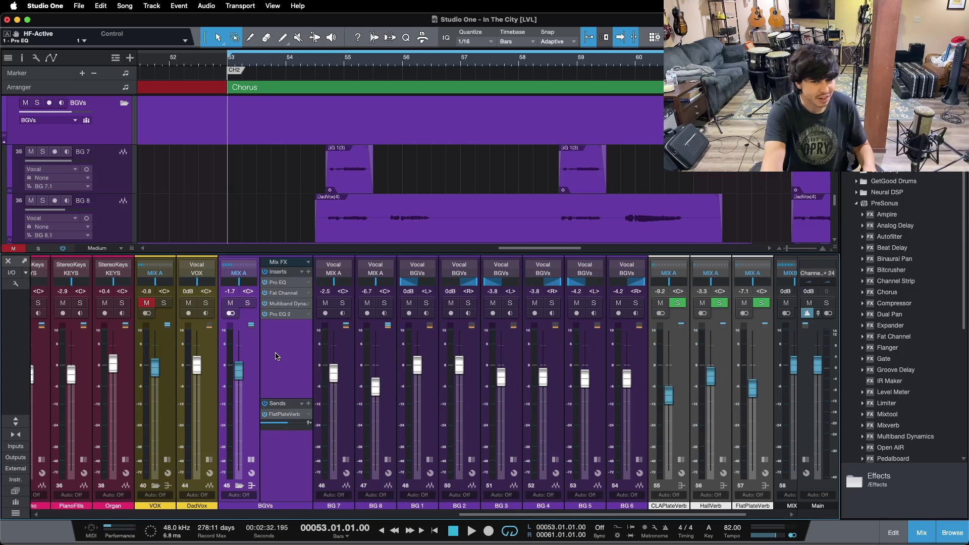
pyautogui.press('space')
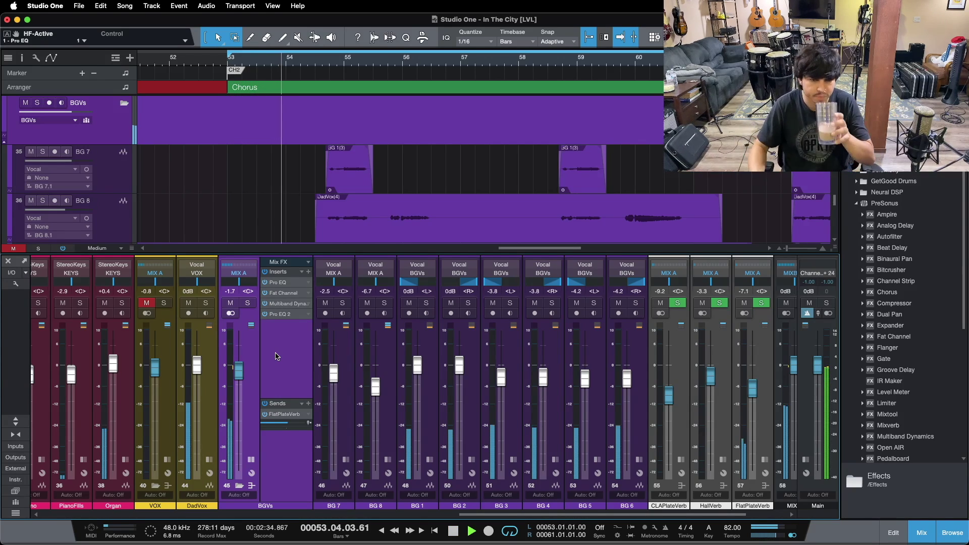
# Step: Collapse the BGVs channel, expand the VOX bus to show its inserts and sends, and stop playback
pyautogui.click(251, 459)
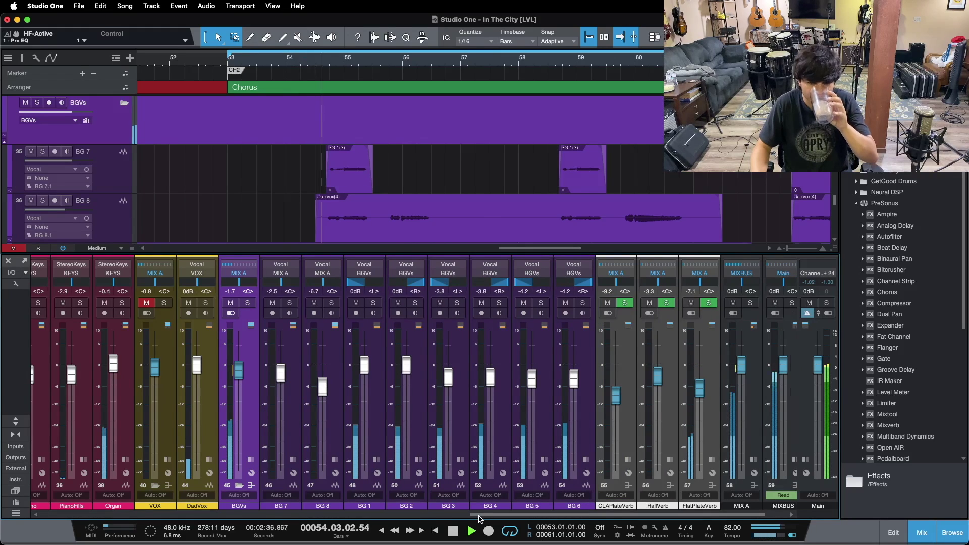
pyautogui.hscroll(-4, 337, 473)
pyautogui.click(311, 459)
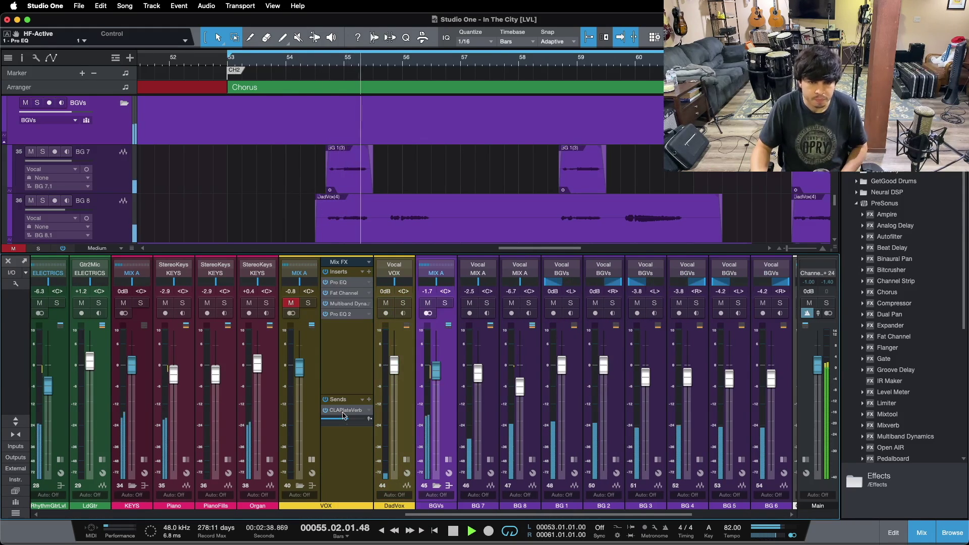
pyautogui.click(342, 365)
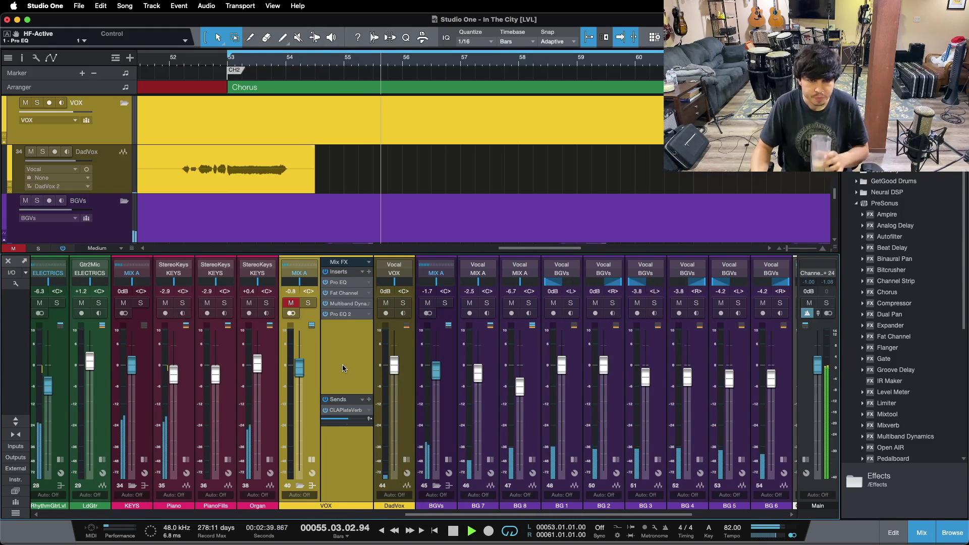
pyautogui.click(339, 314)
pyautogui.click(883, 173)
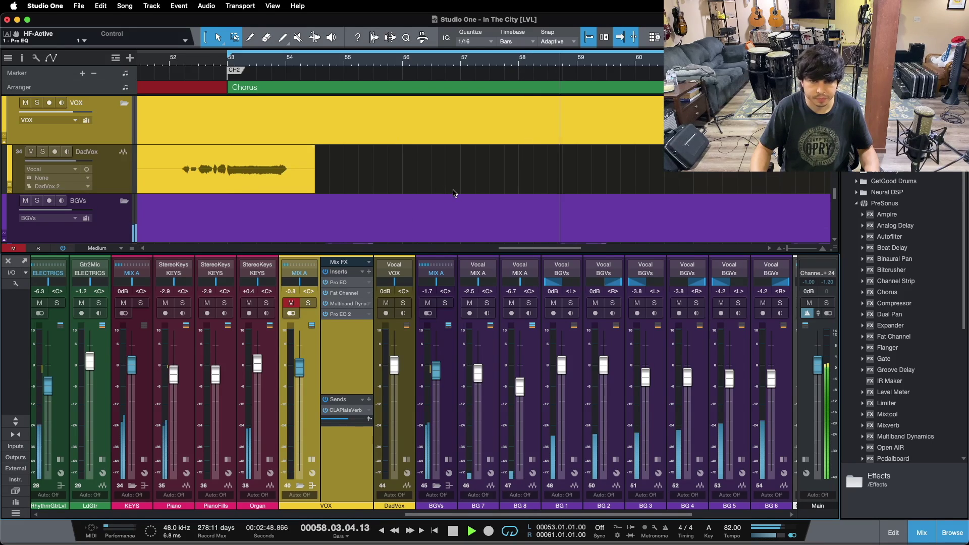
pyautogui.scroll(-3, 454, 195)
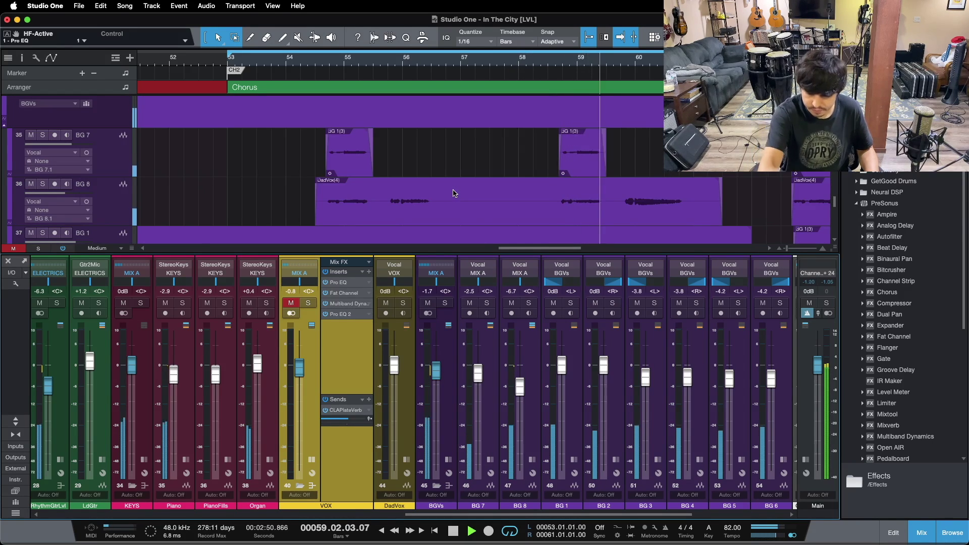
pyautogui.press('space')
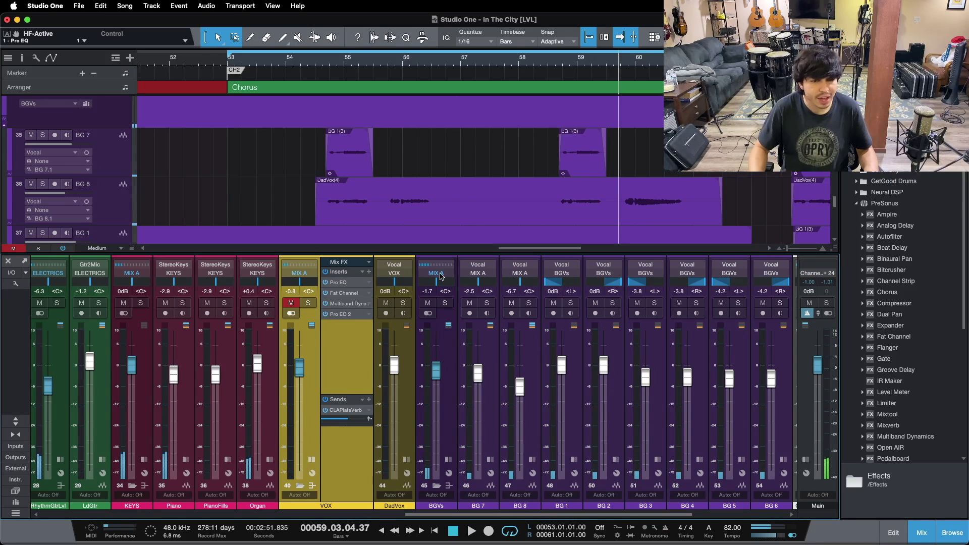
# Step: Unmute the VOX bus and set the loop range over the V4 verse, bars 46 to 53, with the playhead at bar 46
pyautogui.click(297, 303)
pyautogui.moveTo(289, 63); pyautogui.dragTo(467, 61)
pyautogui.doubleClick(256, 72)
pyautogui.moveTo(266, 61); pyautogui.dragTo(352, 72)
pyautogui.scroll(2, 558, 172)
pyautogui.scroll(4, 558, 173)
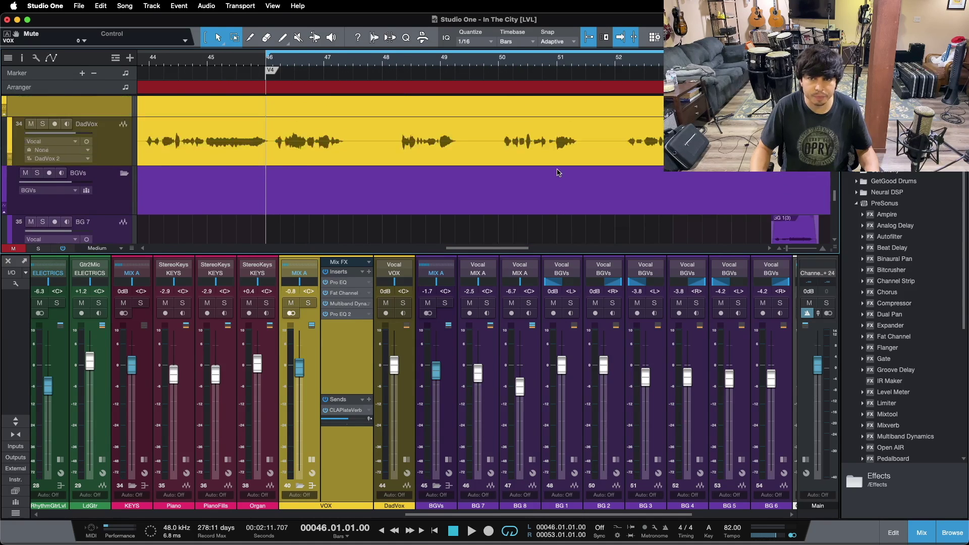
# Step: Open the first Pro EQ on the VOX bus and review its settings alongside those of Pro EQ 2
pyautogui.click(340, 283)
pyautogui.moveTo(397, 232); pyautogui.dragTo(728, 188)
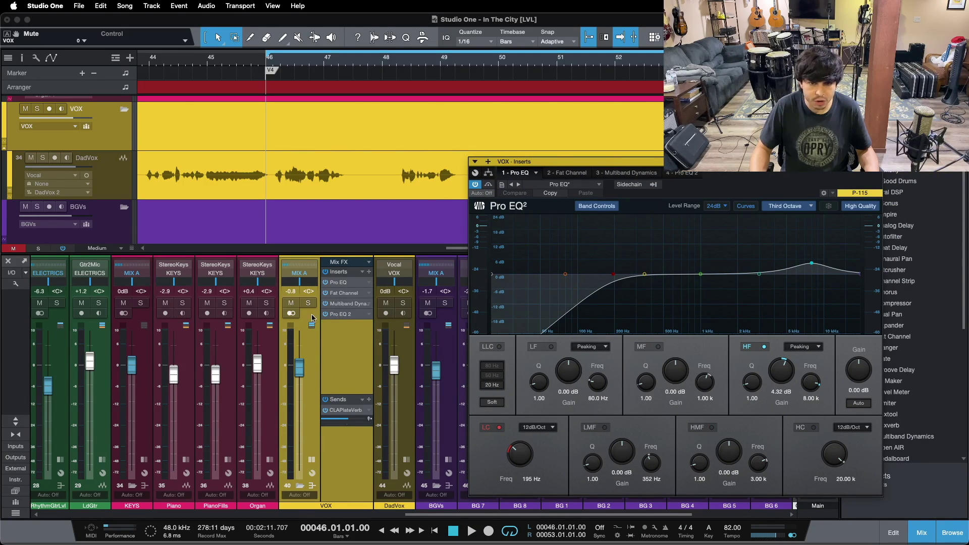
pyautogui.click(344, 316)
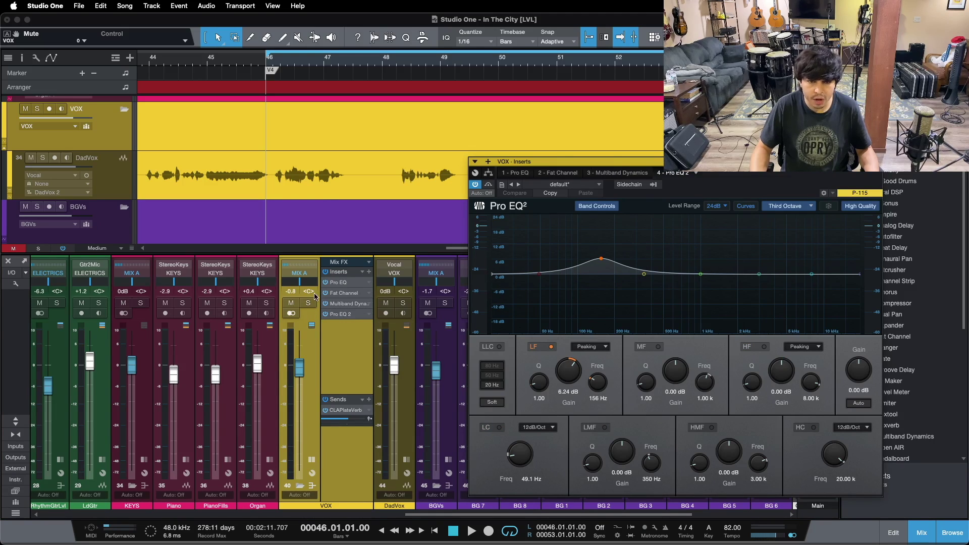
pyautogui.click(348, 286)
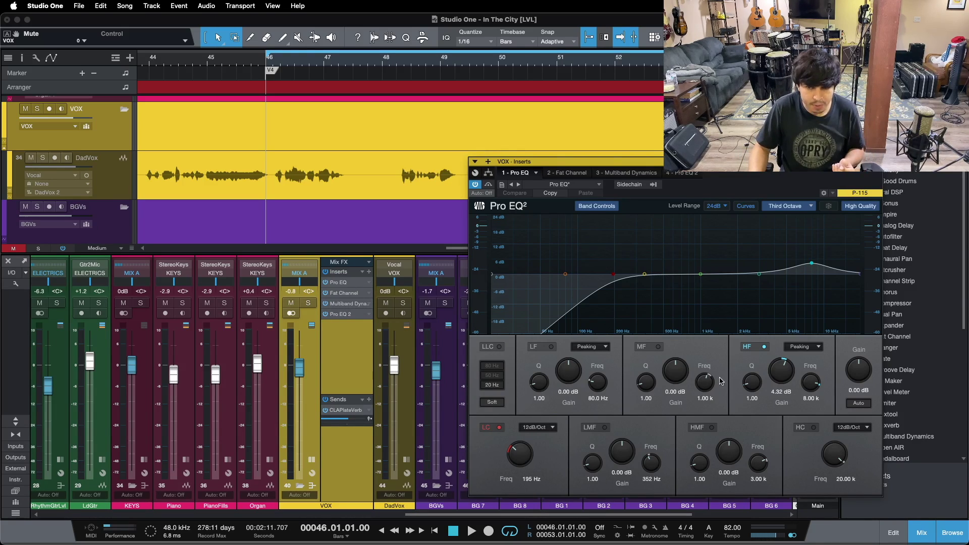
# Step: Disable the HF and low cut bands in the first VOX Pro EQ and bypass Fat Channel, Multiband Dynamics and Pro EQ 2
pyautogui.click(750, 347)
pyautogui.click(499, 427)
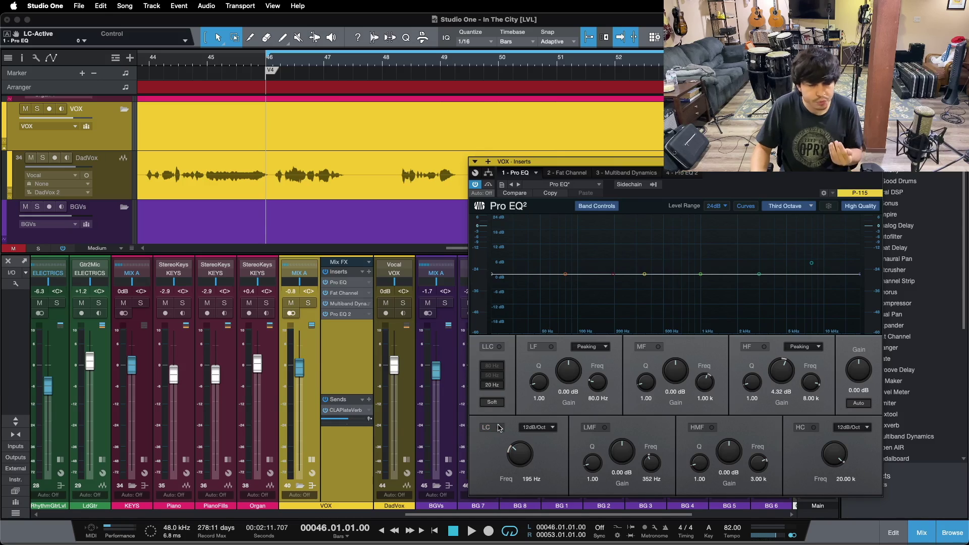
pyautogui.click(324, 310)
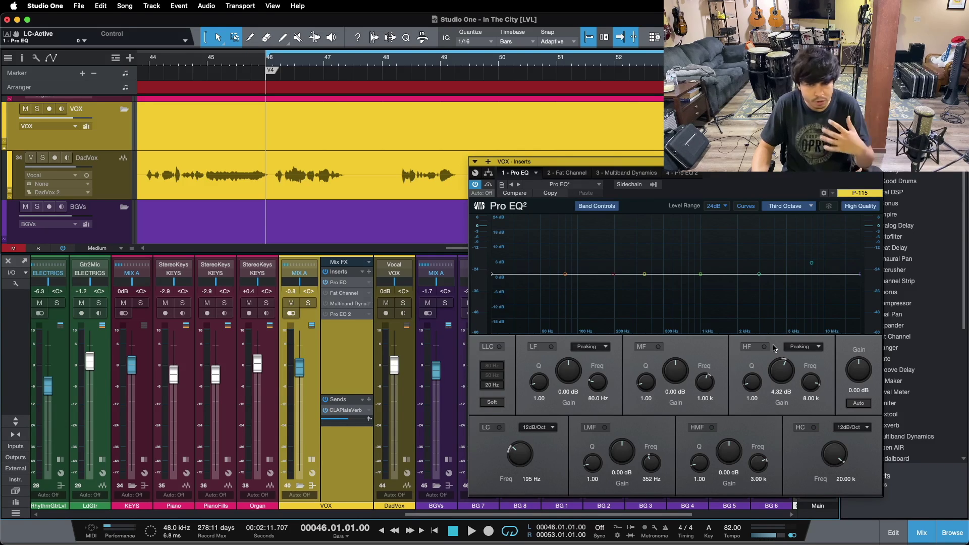
pyautogui.click(680, 175)
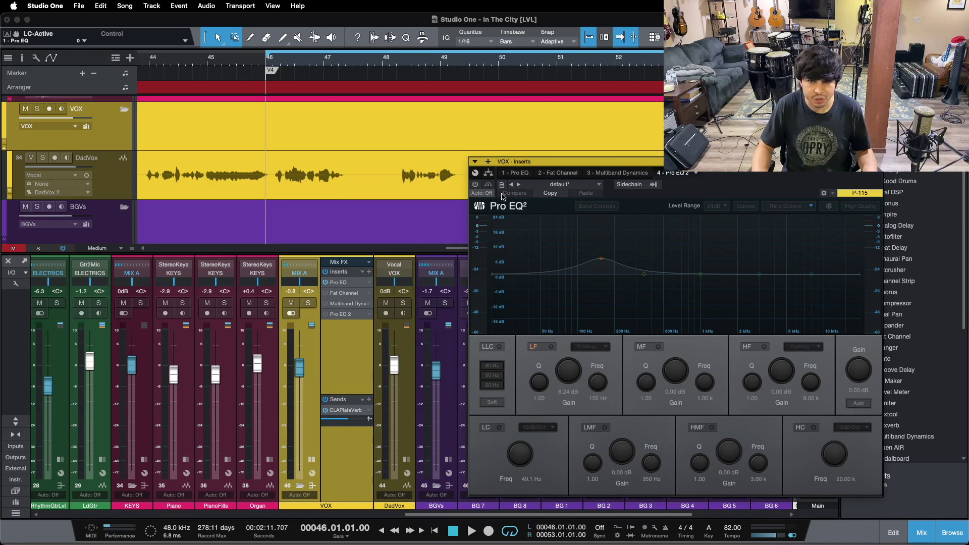
pyautogui.click(508, 175)
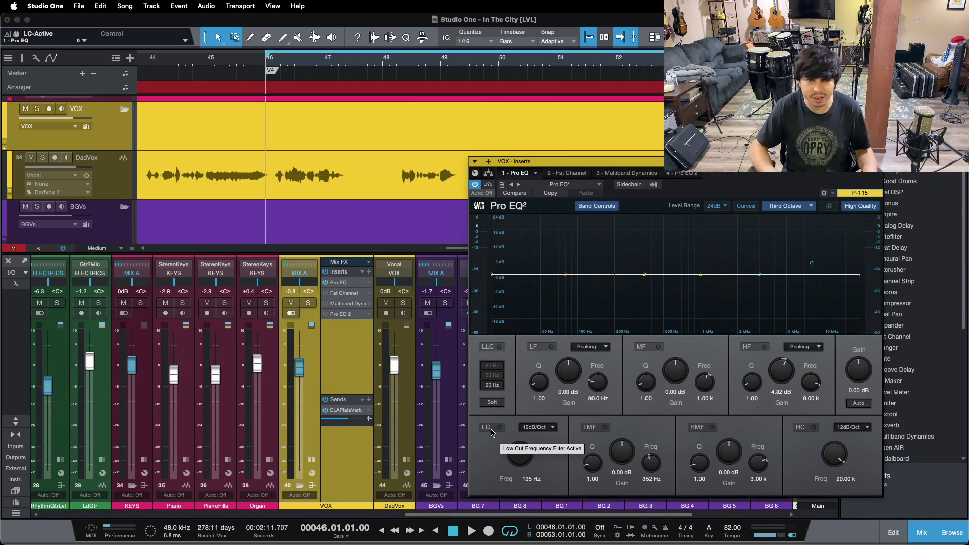
# Step: Play from bar 46, re-enable the low cut in the first VOX Pro EQ, and mute the CLAPlateVerb send
pyautogui.press('space')
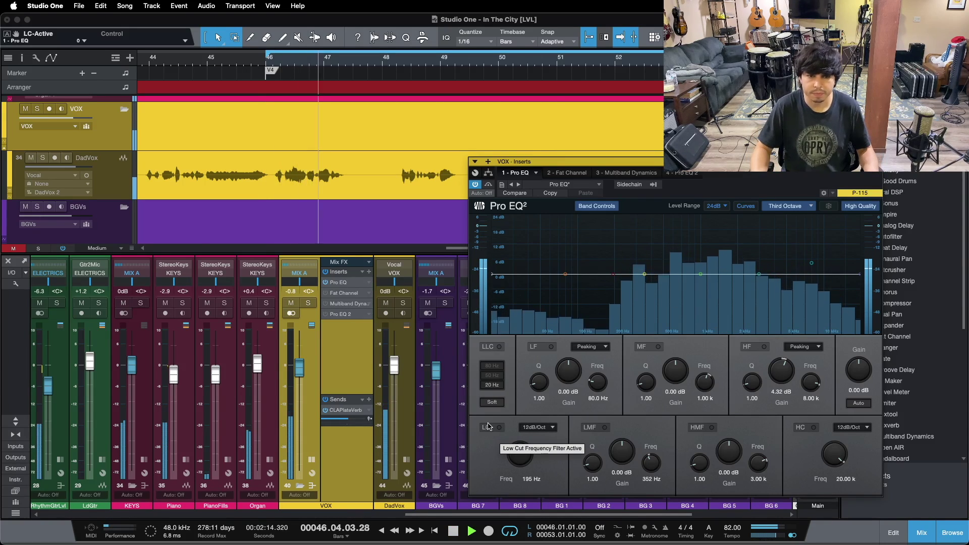
pyautogui.click(488, 427)
pyautogui.click(325, 410)
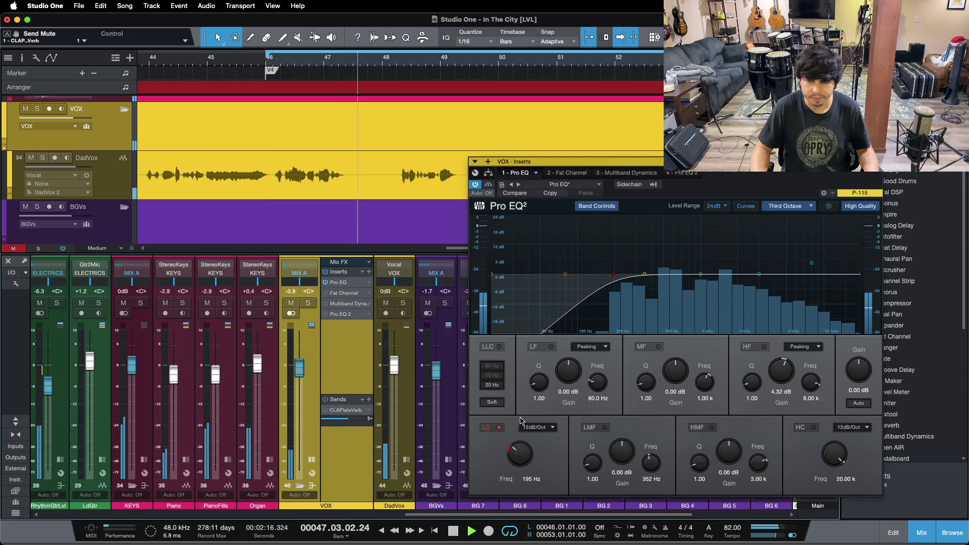
# Step: Show the VOX Fat Channel and reactivate both Fat Channel and Multiband Dynamics during playback
pyautogui.click(561, 172)
pyautogui.click(326, 292)
pyautogui.click(326, 303)
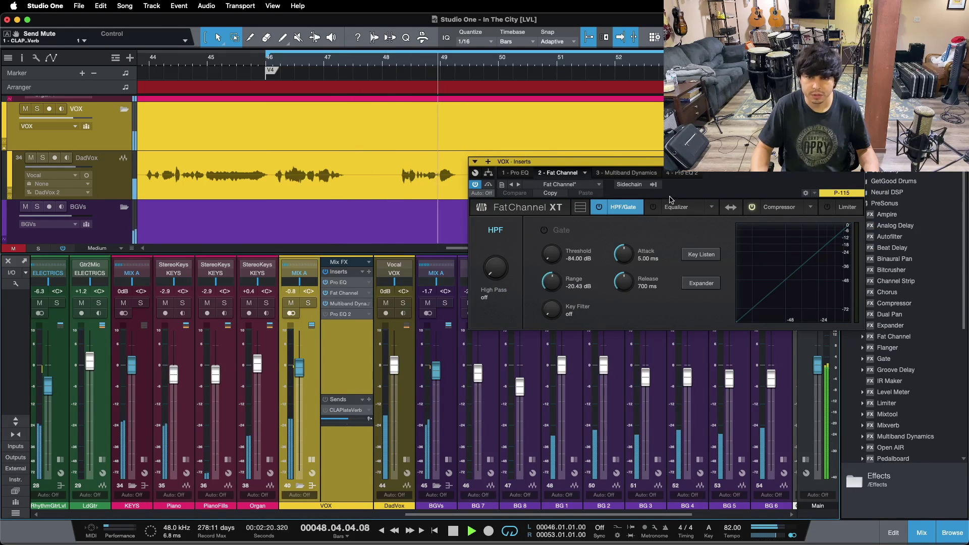
# Step: Re-enable the HF band in the first VOX Pro EQ and turn the CLAPlateVerb send back on
pyautogui.click(515, 173)
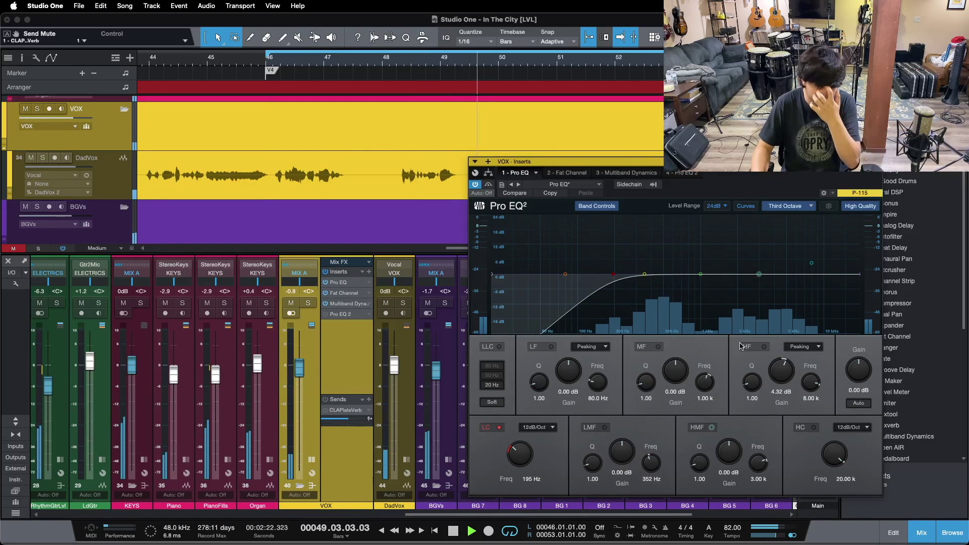
pyautogui.click(754, 350)
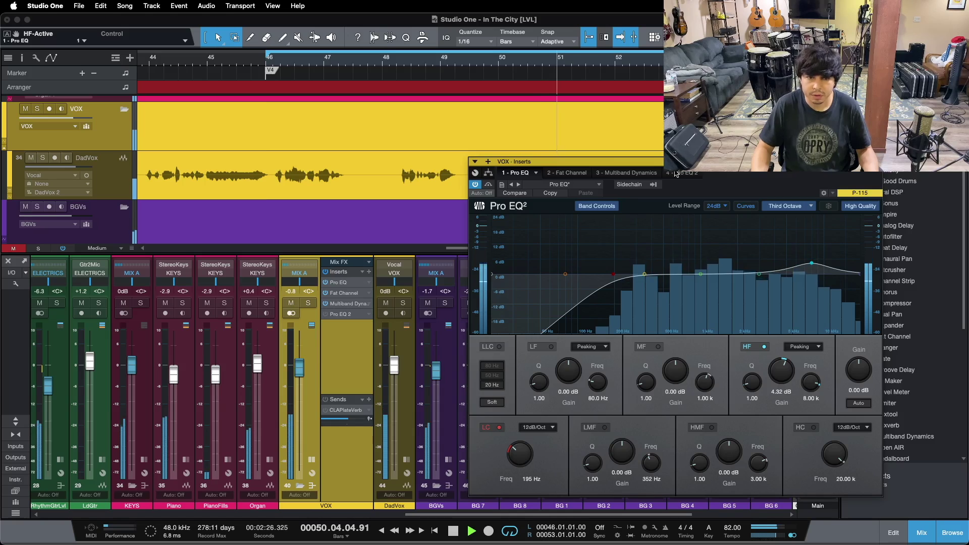
pyautogui.click(326, 410)
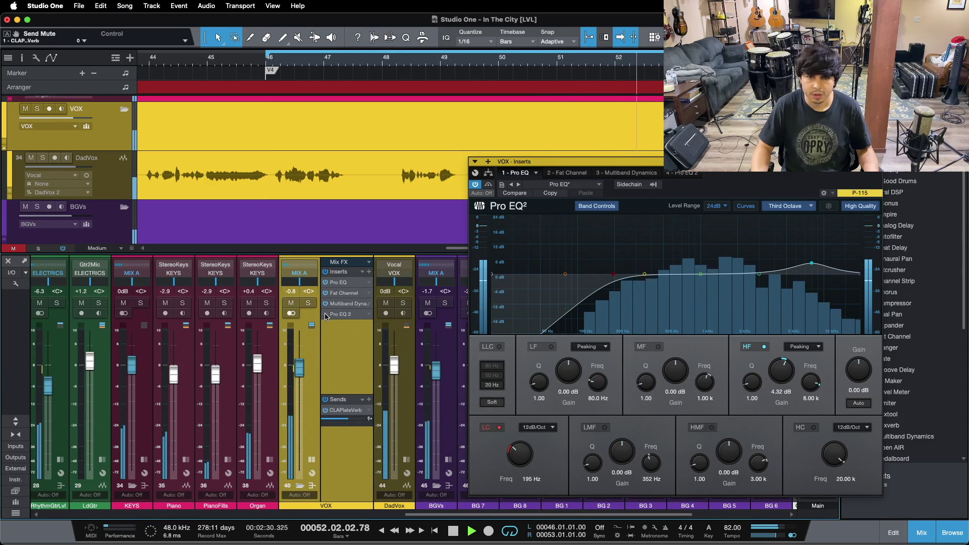
# Step: Compare the VOX bus with all inserts off and on, stop playback, and briefly review the first Pro EQ again
pyautogui.click(325, 273)
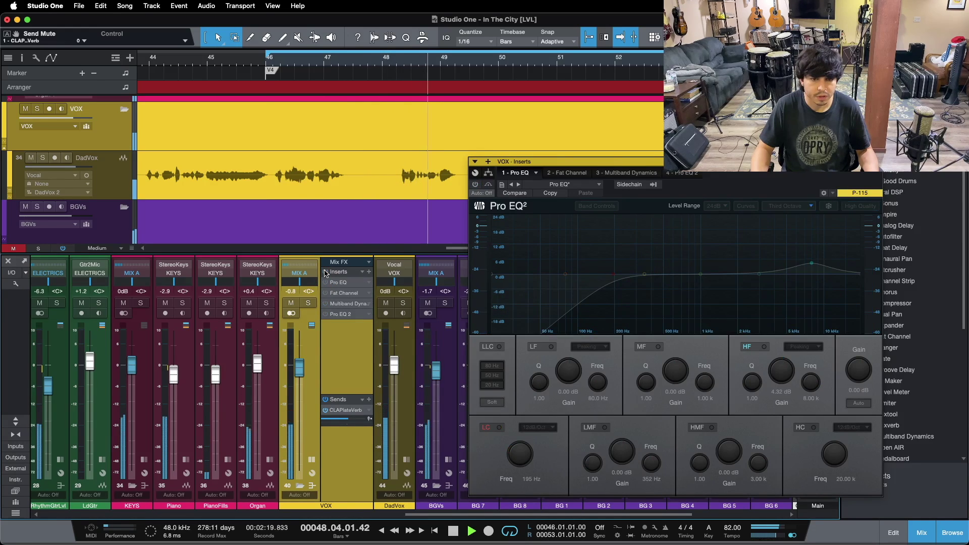
pyautogui.click(325, 273)
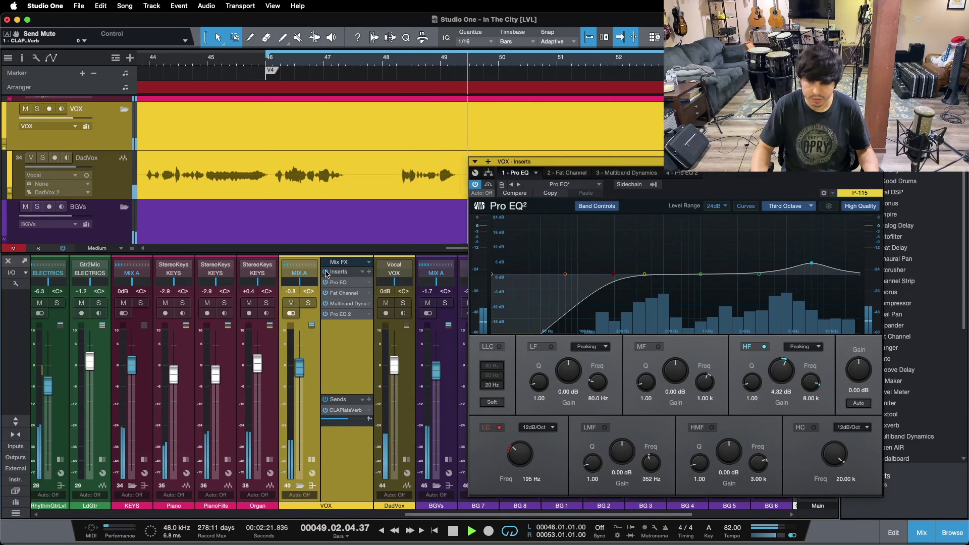
pyautogui.click(877, 161)
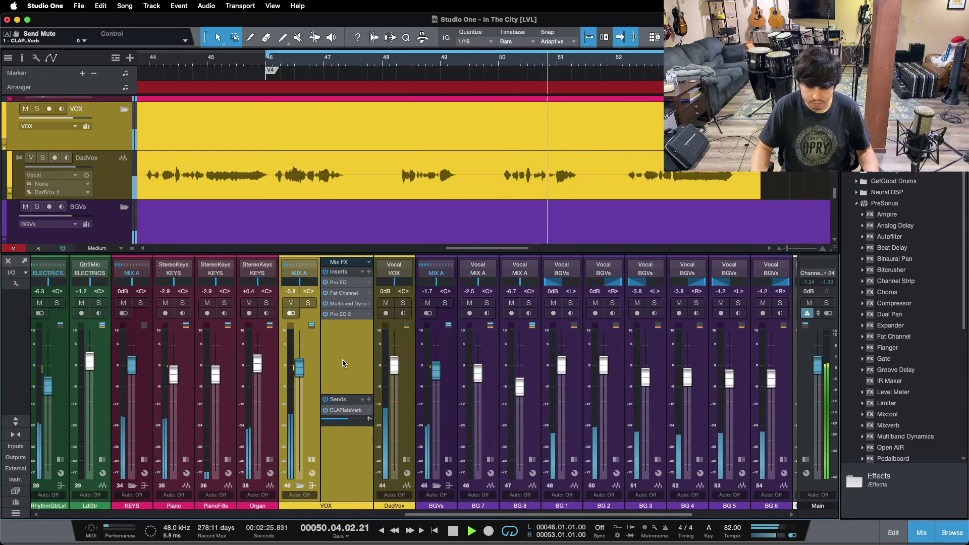
pyautogui.press('space')
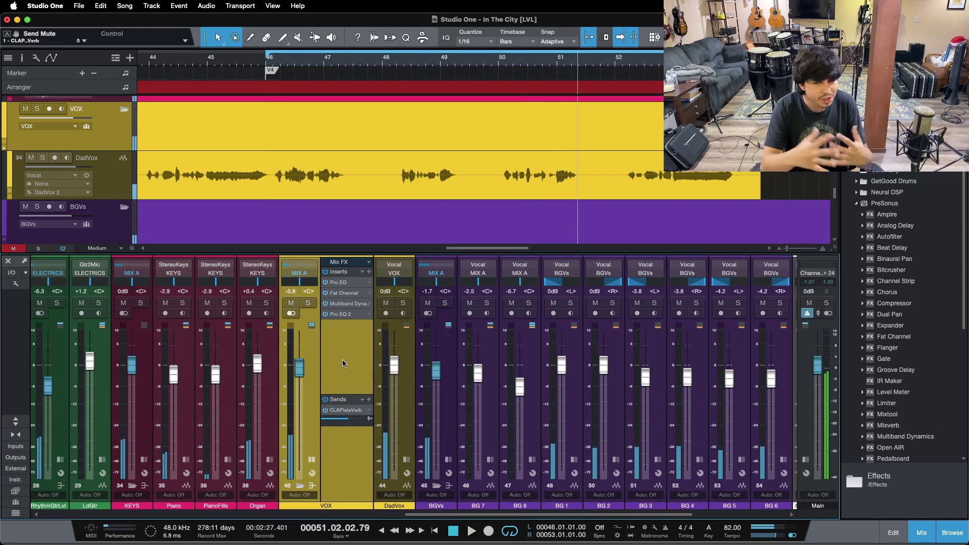
pyautogui.click(339, 283)
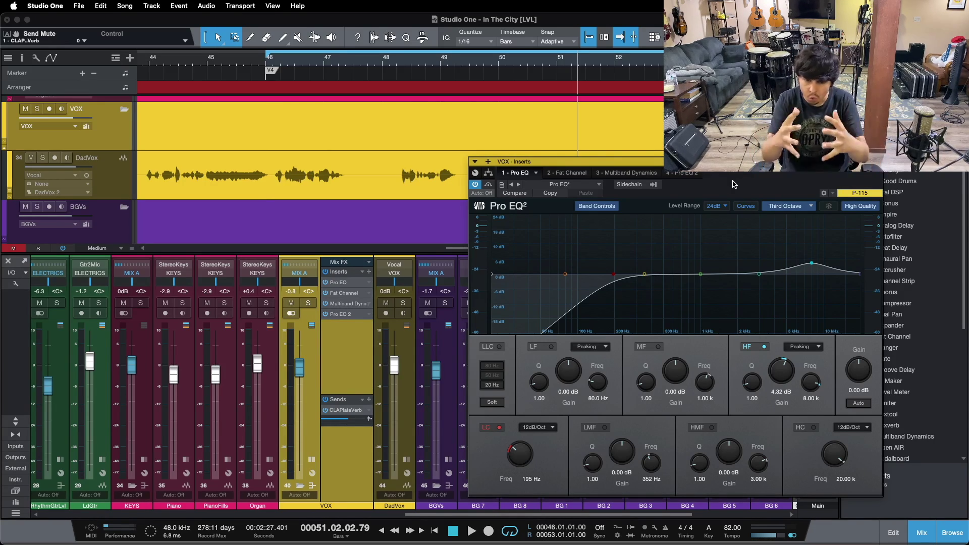
pyautogui.click(877, 162)
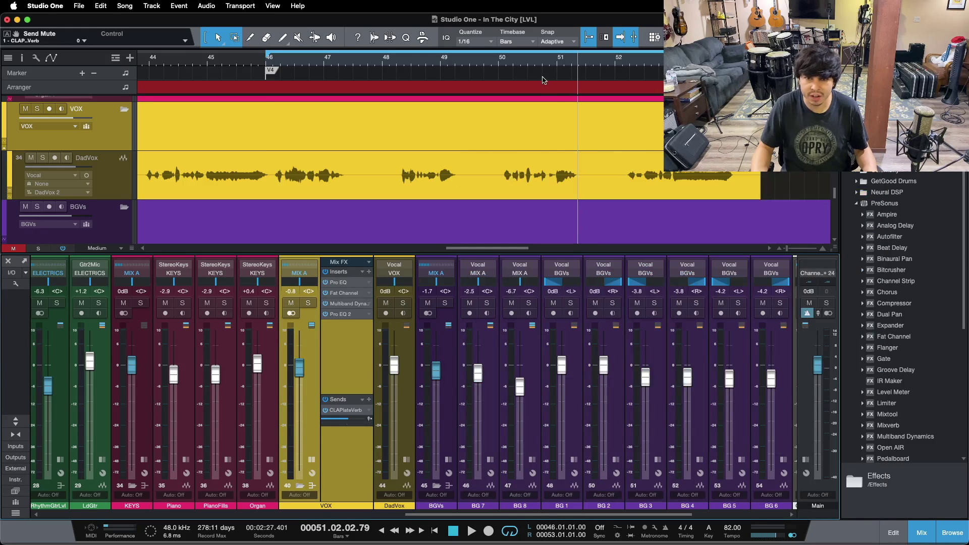
# Step: Turn off looping and return the playhead to the start of the V4 verse at bar 46
pyautogui.moveTo(578, 64); pyautogui.dragTo(330, 57)
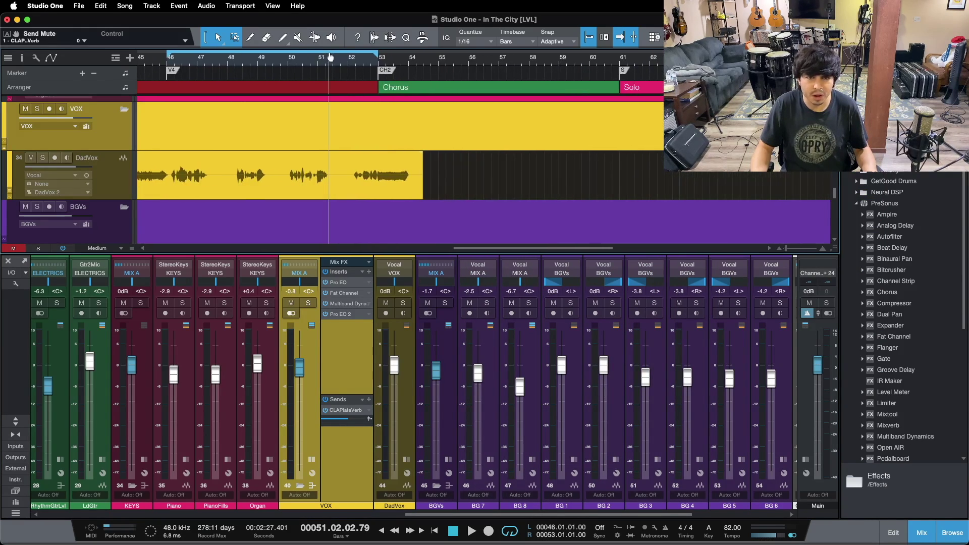
pyautogui.moveTo(268, 55); pyautogui.dragTo(382, 51)
pyautogui.press('/')
pyautogui.press('KP_1')
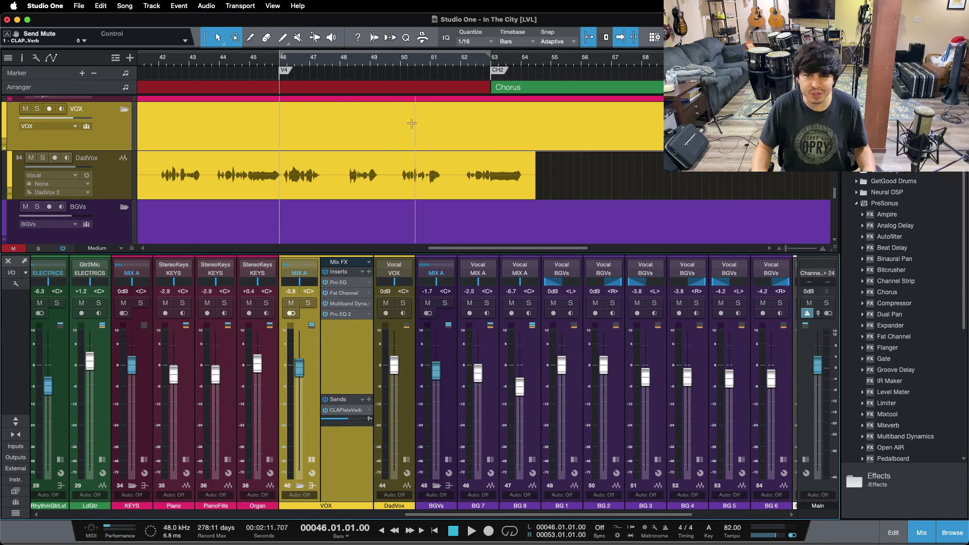
# Step: Hide the mixer, show all tracks in the overview, and play the full mix from bar 46 into the chorus before stopping
pyautogui.press('F3')
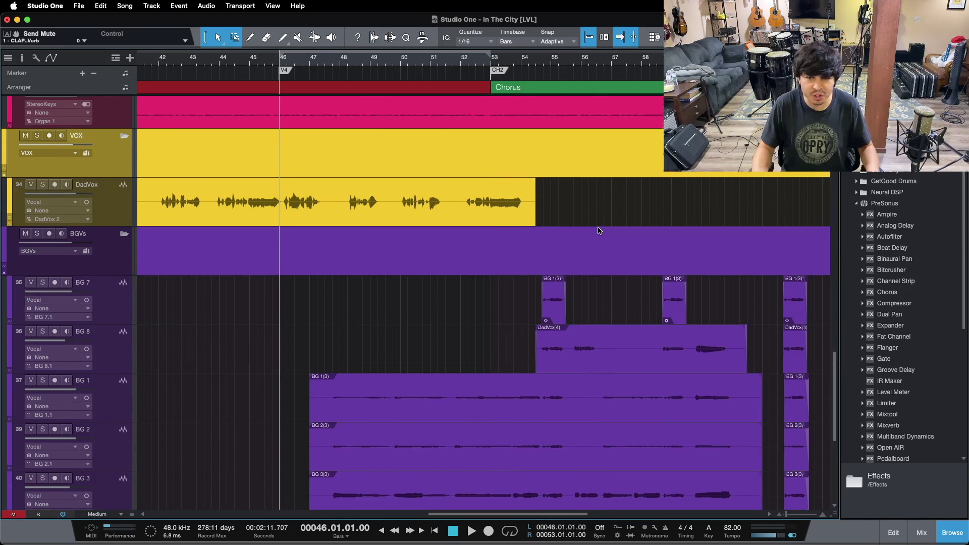
pyautogui.press('z')
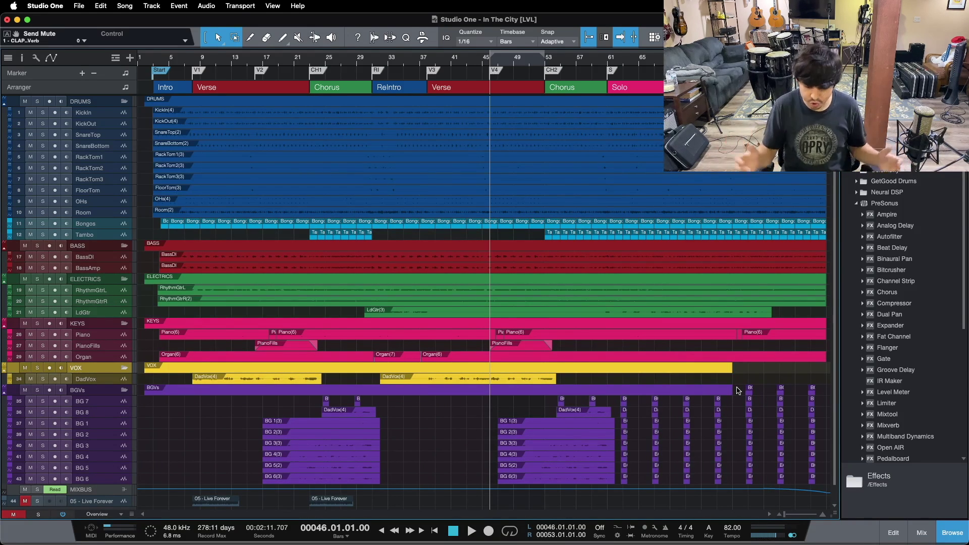
pyautogui.press('space')
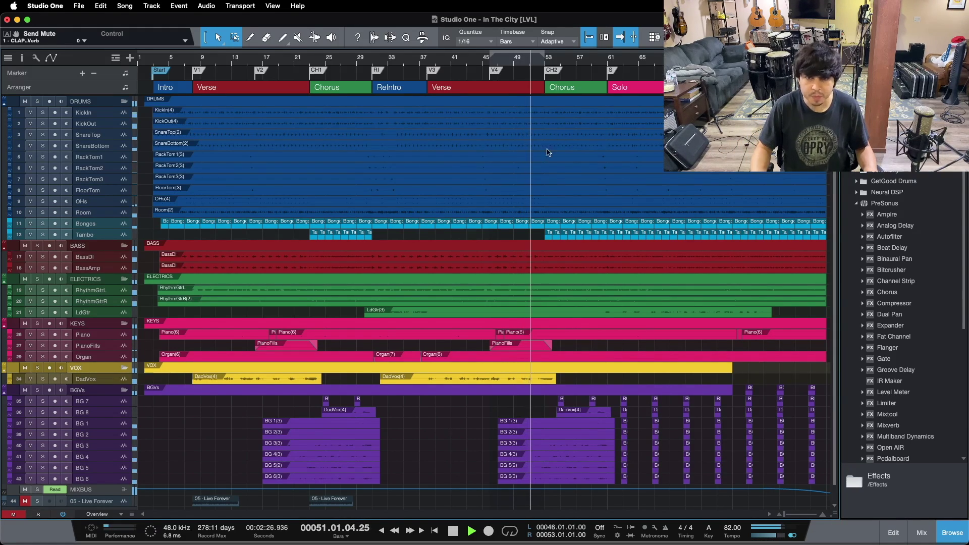
pyautogui.moveTo(571, 63); pyautogui.dragTo(534, 87)
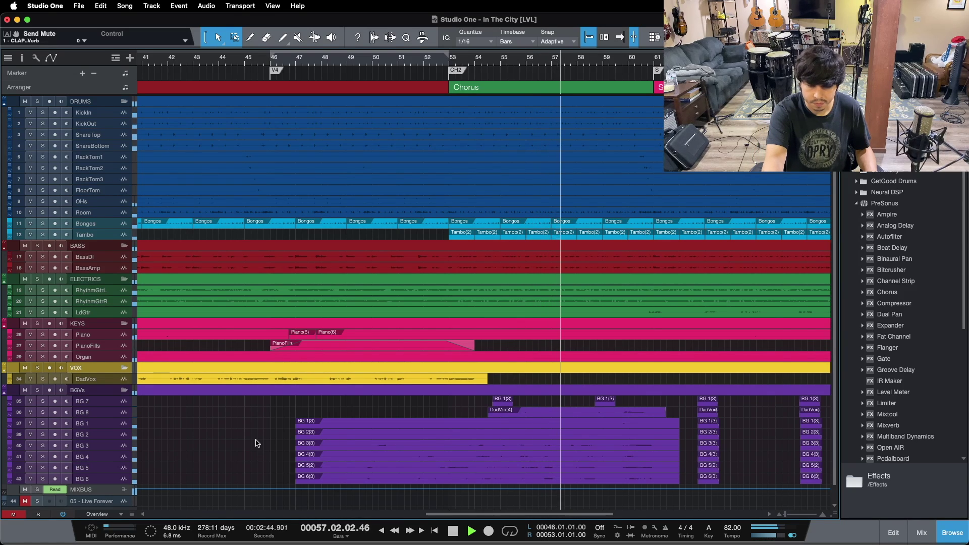
pyautogui.press('space')
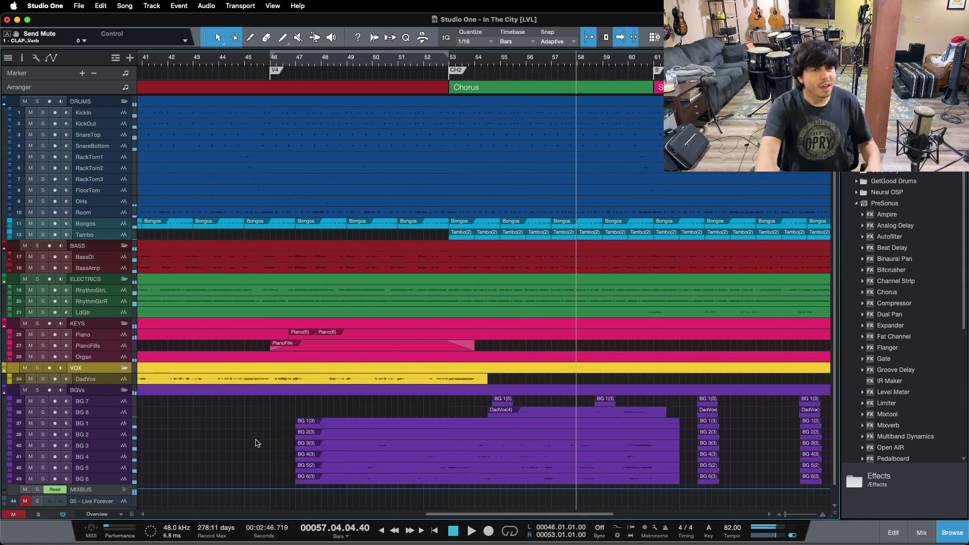